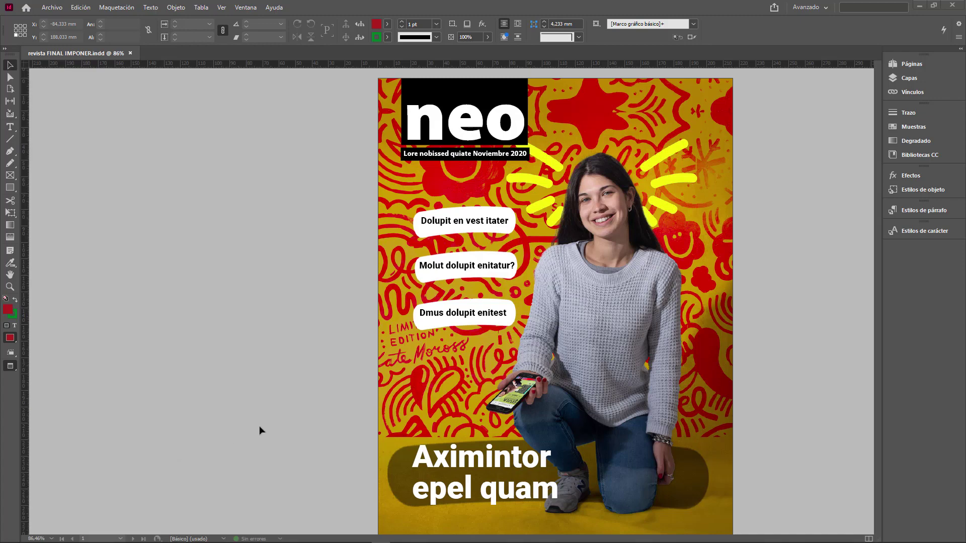
Look through the magazine from the cover to the primavera page and return to a full view of the cover.
scroll(260, 430, down, 15)
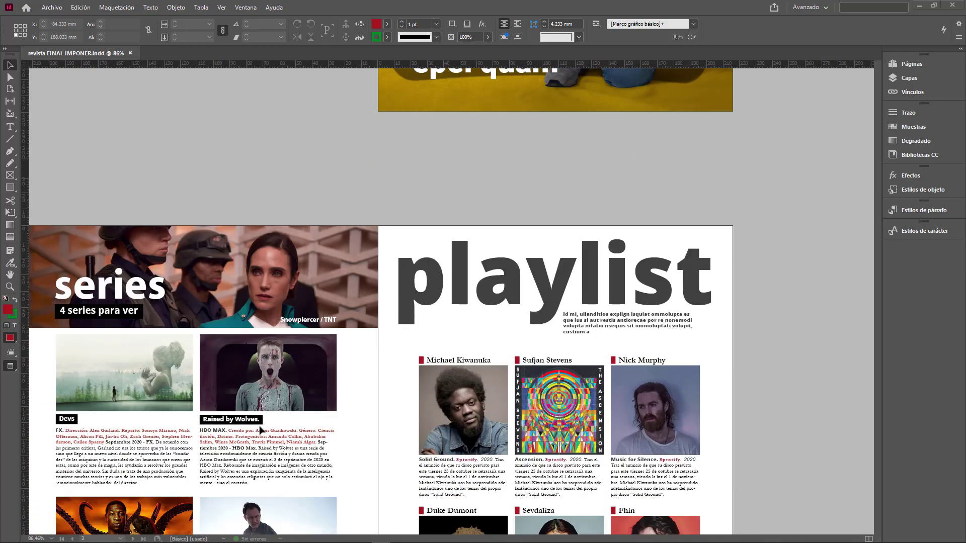
scroll(327, 451, down, 5)
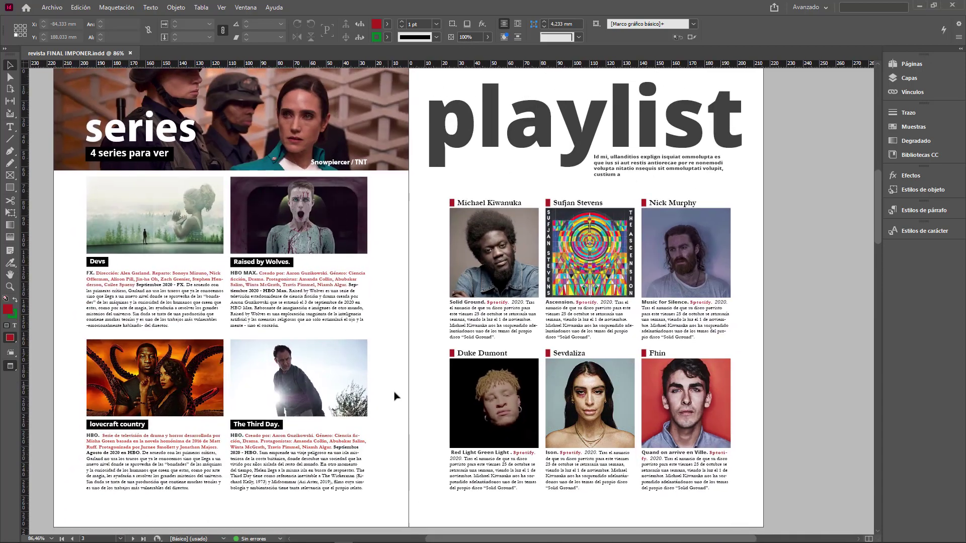
scroll(395, 396, down, 18)
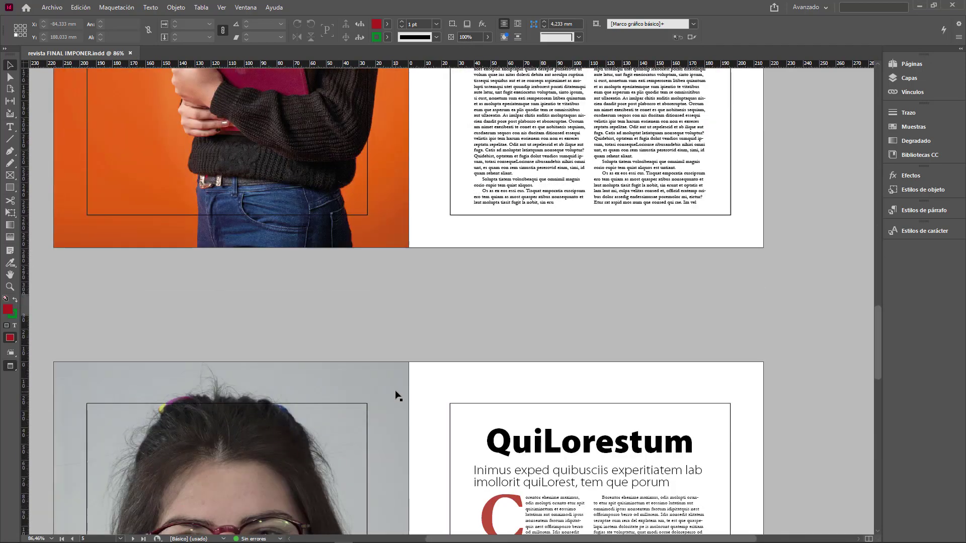
scroll(396, 395, down, 20)
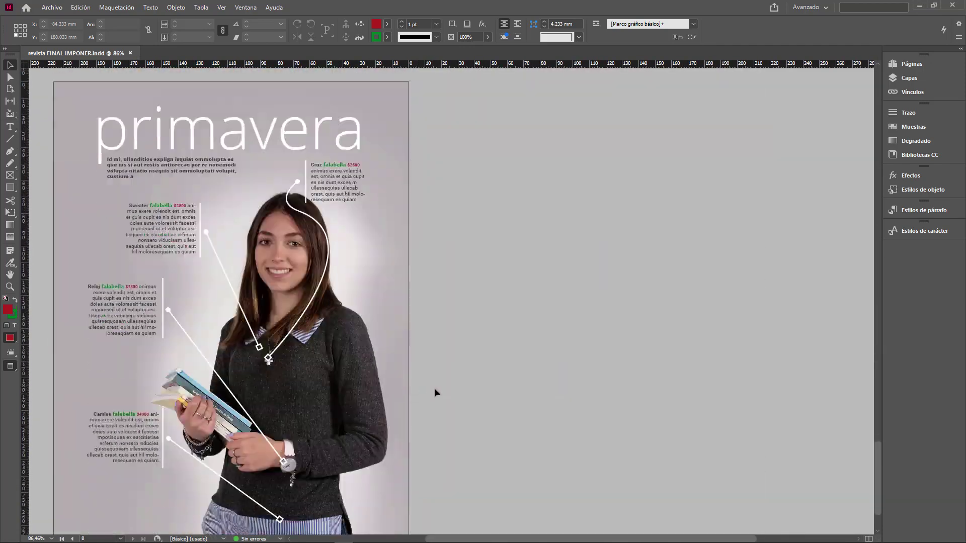
scroll(543, 385, up, 12)
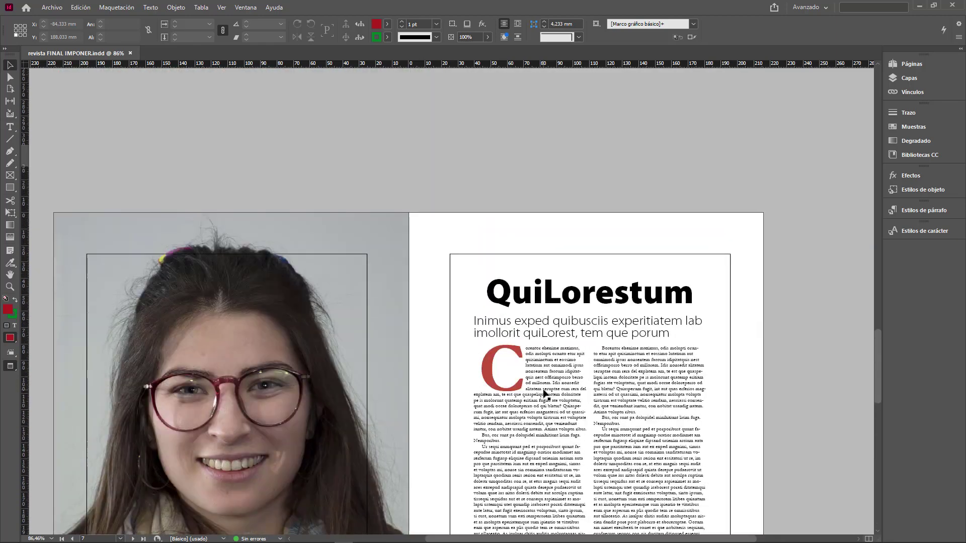
scroll(543, 394, up, 20)
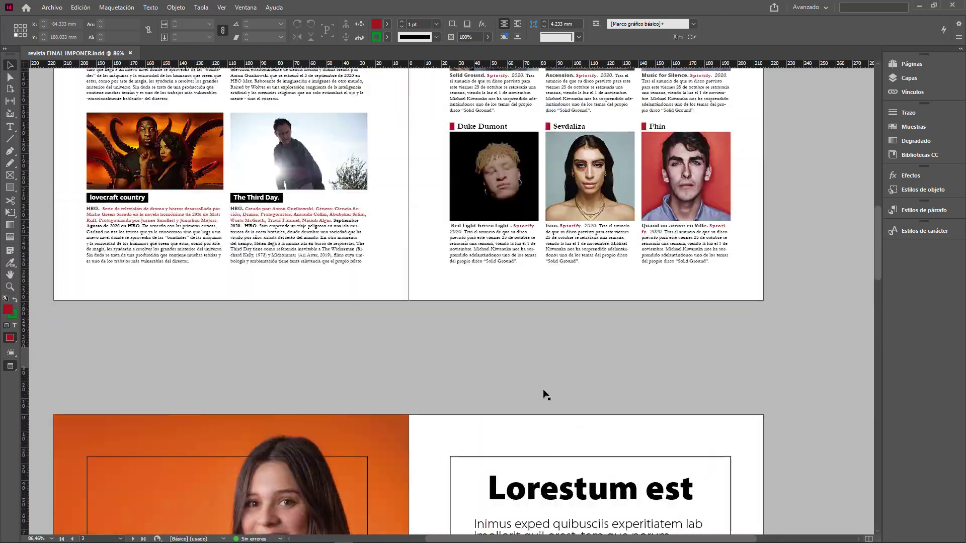
scroll(546, 394, up, 20)
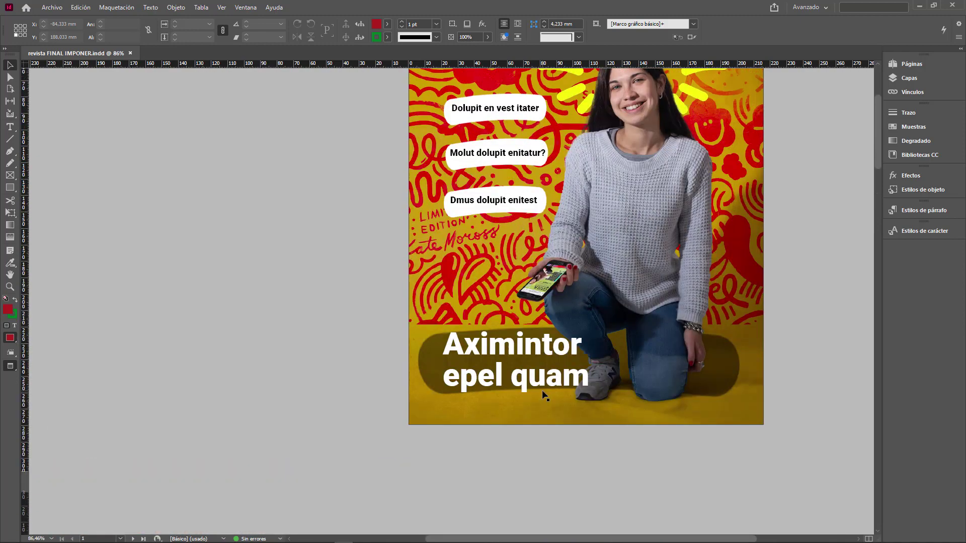
scroll(543, 392, up, 6)
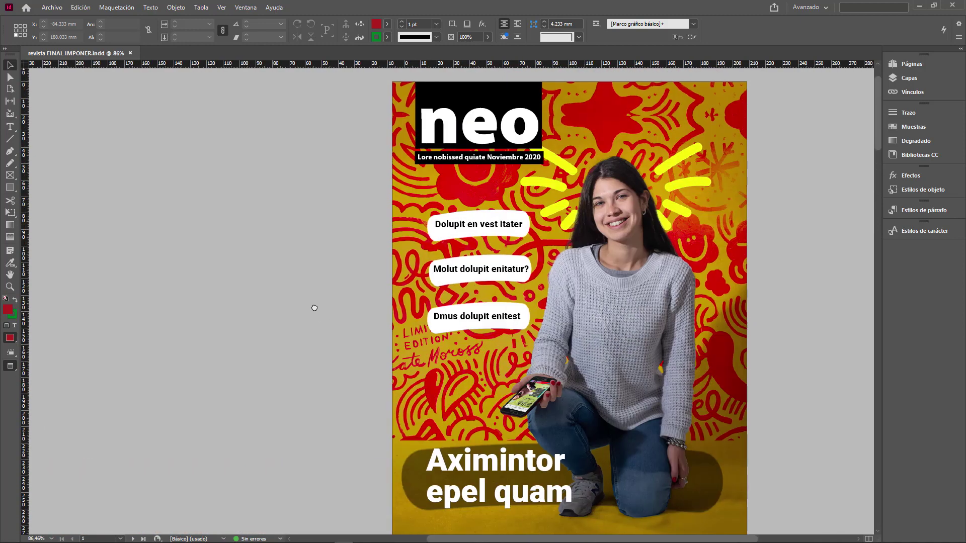
key(ctrl+0)
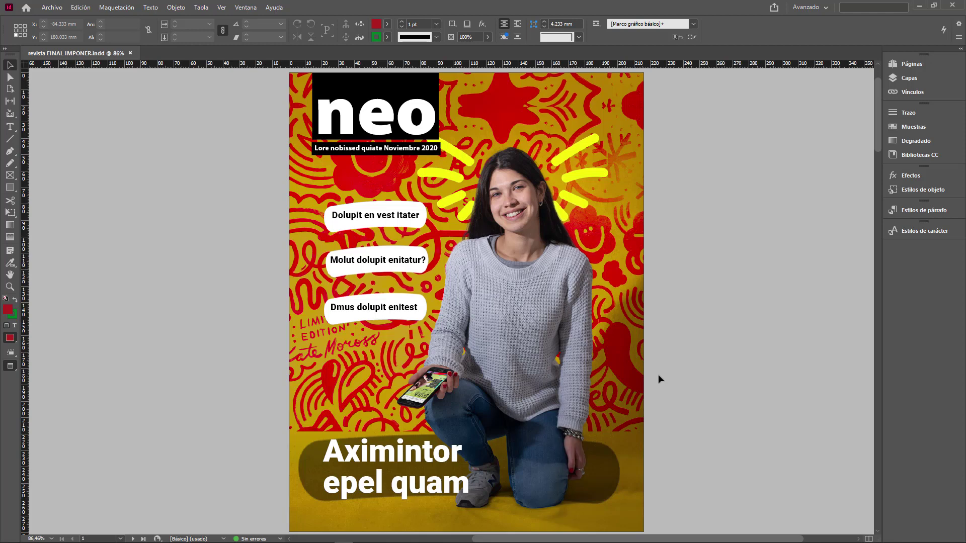
Switch the screen mode to Normal and select the cover's background image to check how it fills the bleed.
right_click(20, 373)
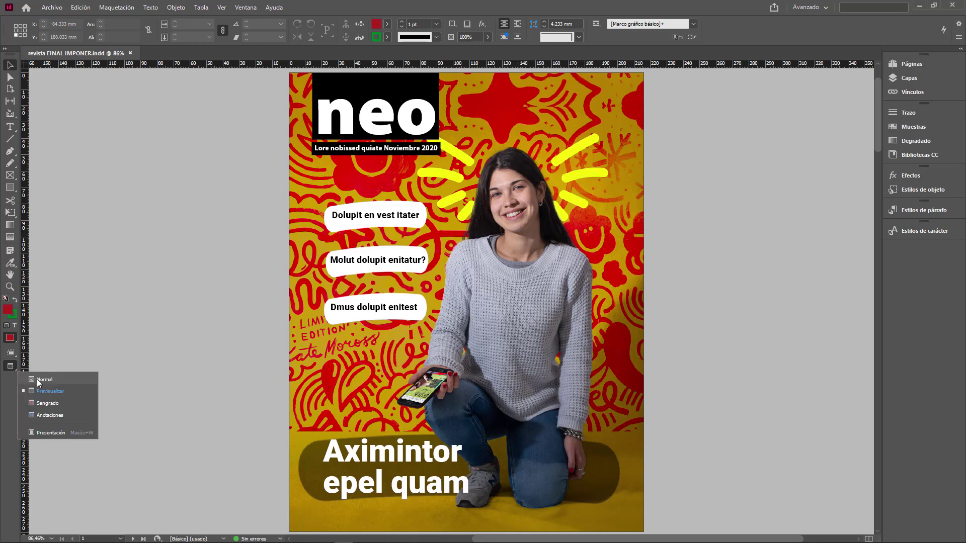
click(38, 379)
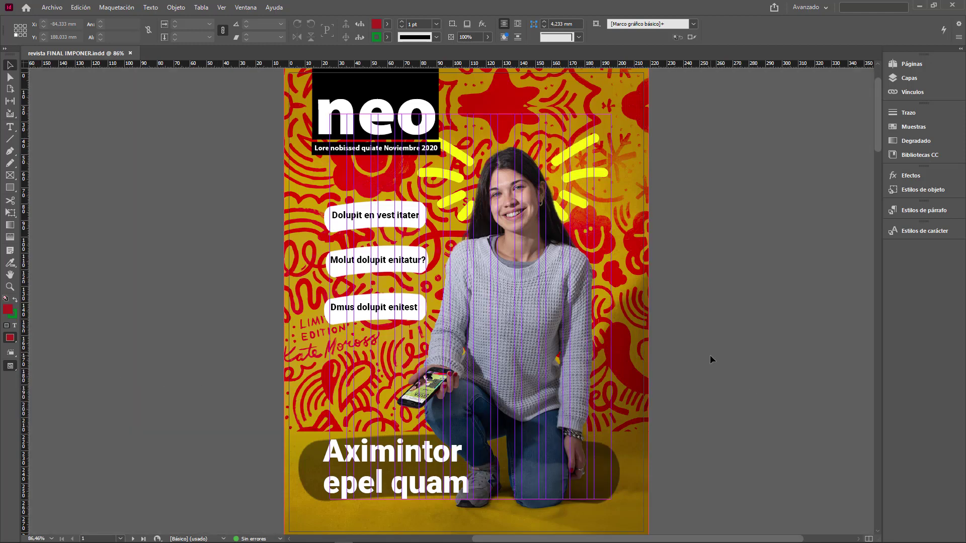
scroll(711, 354, up, 3)
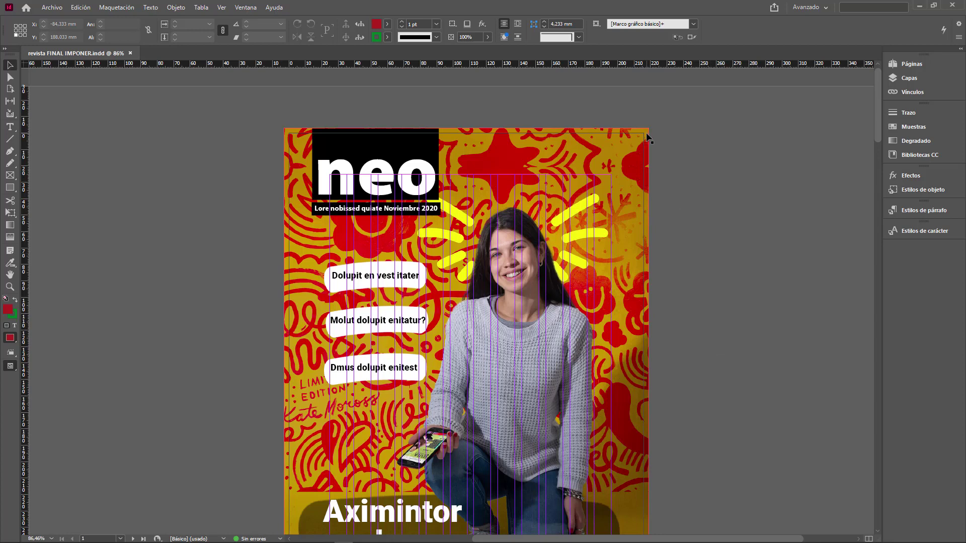
click(648, 140)
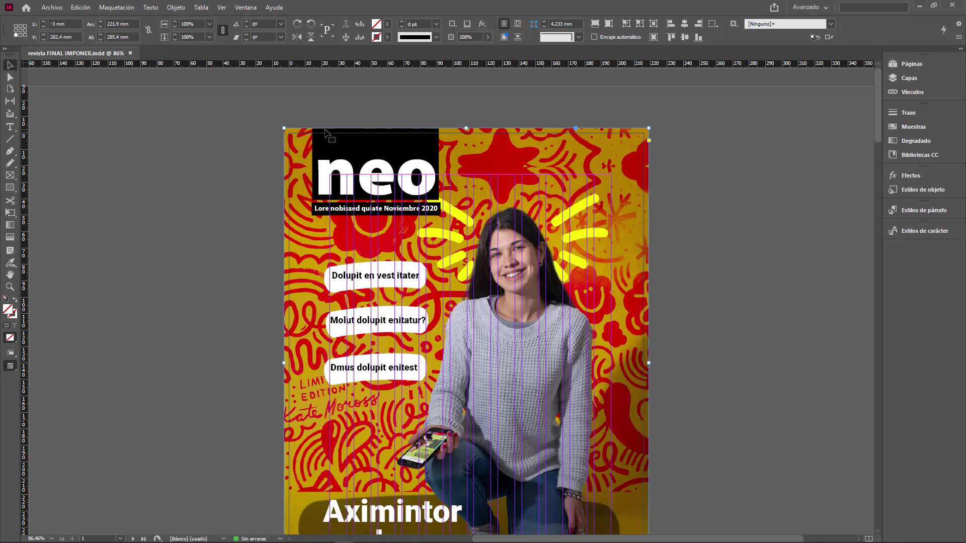
Check the bleed of the series header image and the outer edges of the series and playlist spread.
scroll(441, 429, down, 3)
scroll(442, 429, down, 1)
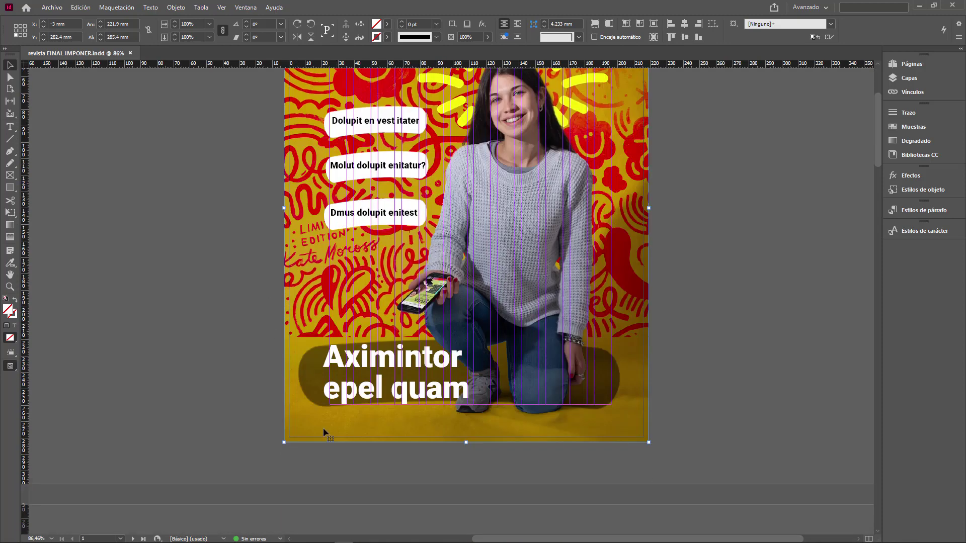
scroll(345, 455, down, 5)
scroll(345, 459, down, 2)
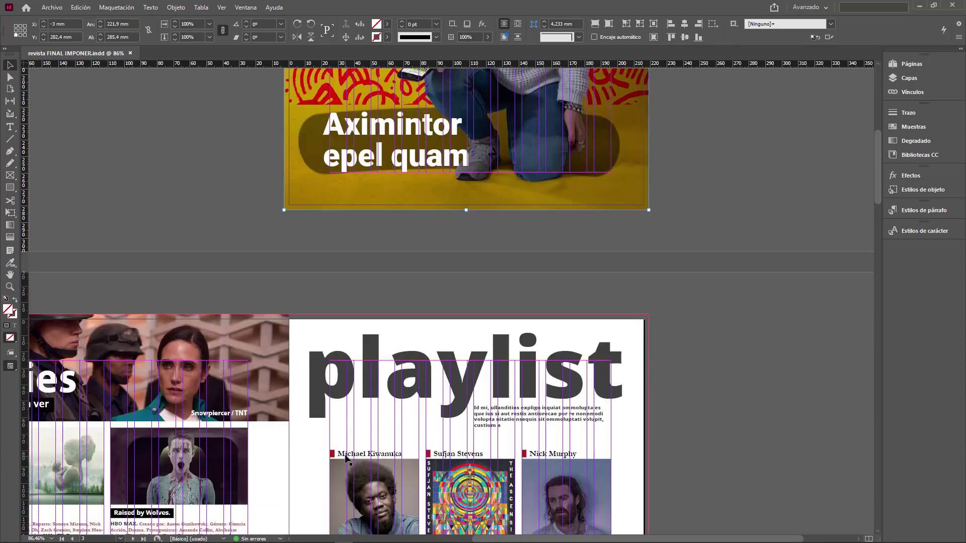
drag(215, 445, 386, 362)
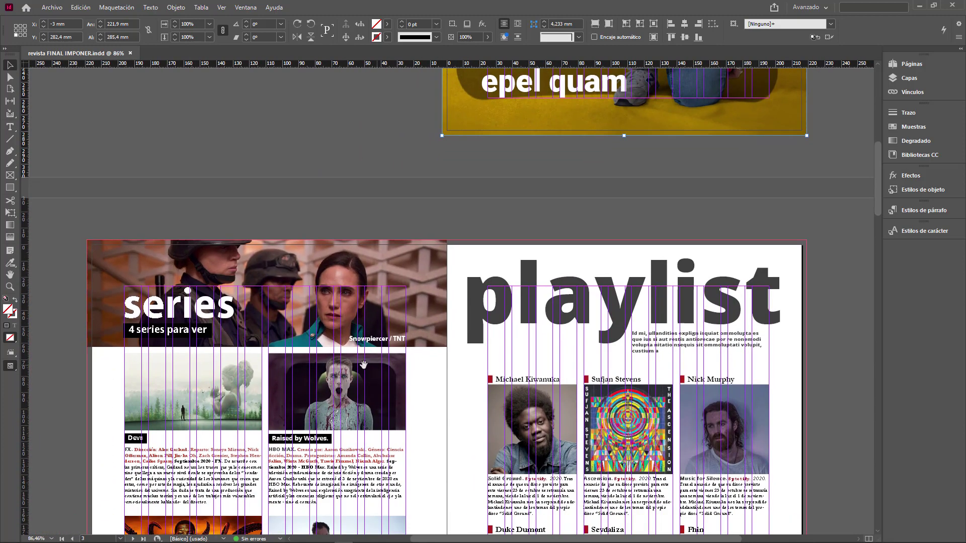
click(85, 276)
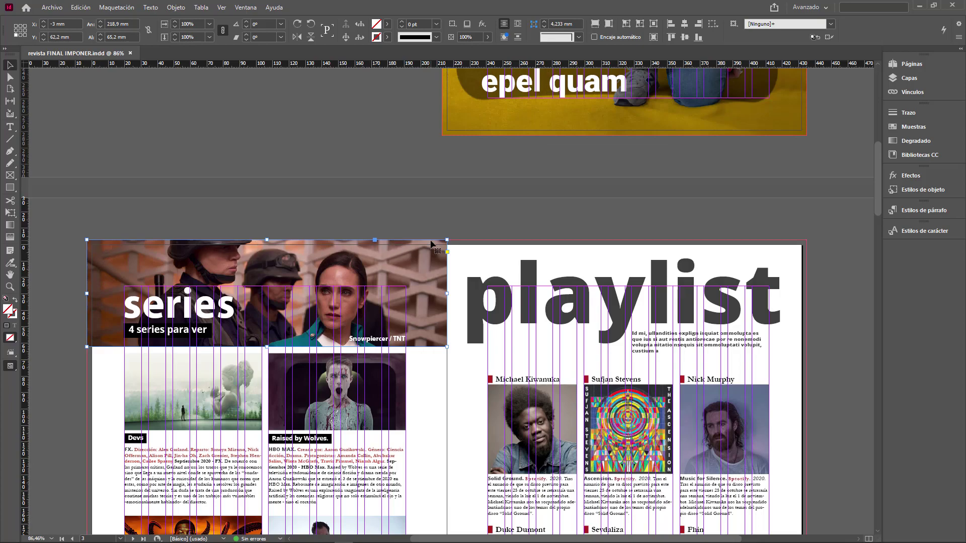
drag(442, 463, 444, 291)
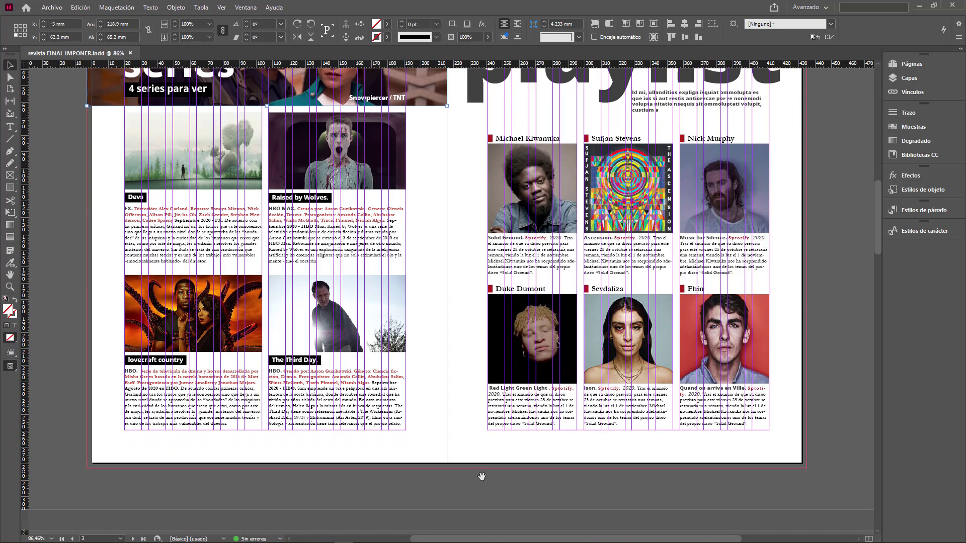
drag(481, 477, 459, 258)
drag(443, 398, 424, 330)
drag(441, 381, 459, 200)
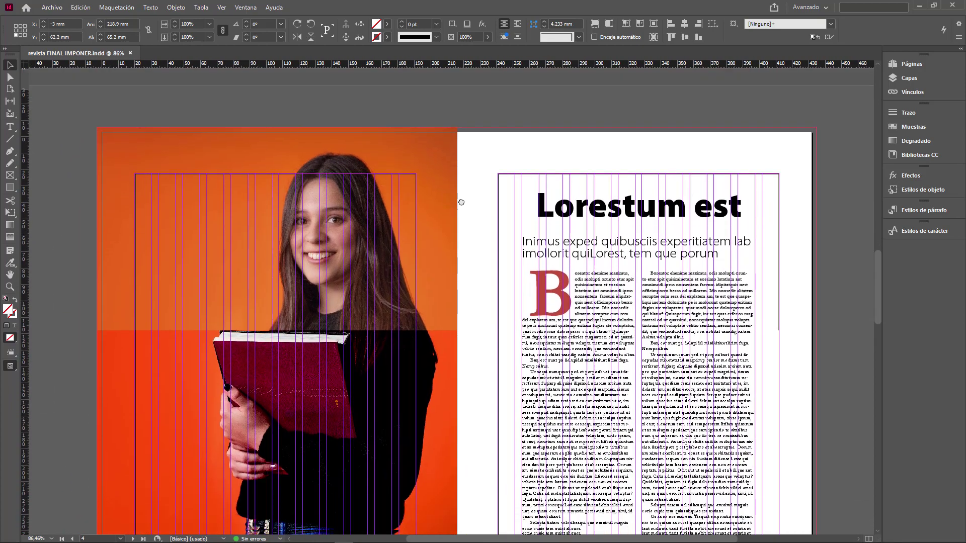
Examine the bleed of the orange portrait image and of the remaining pages through the primavera page.
click(440, 129)
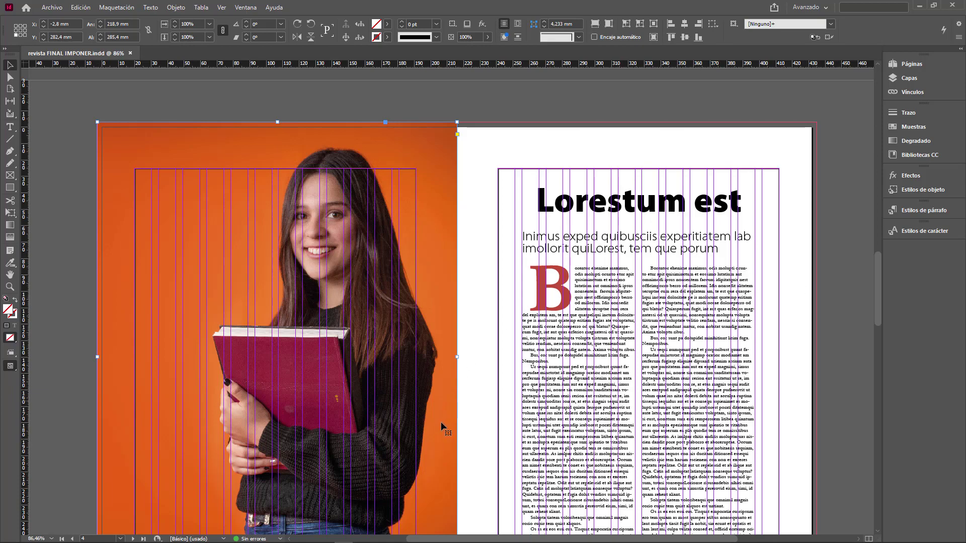
scroll(445, 443, down, 5)
scroll(437, 480, down, 5)
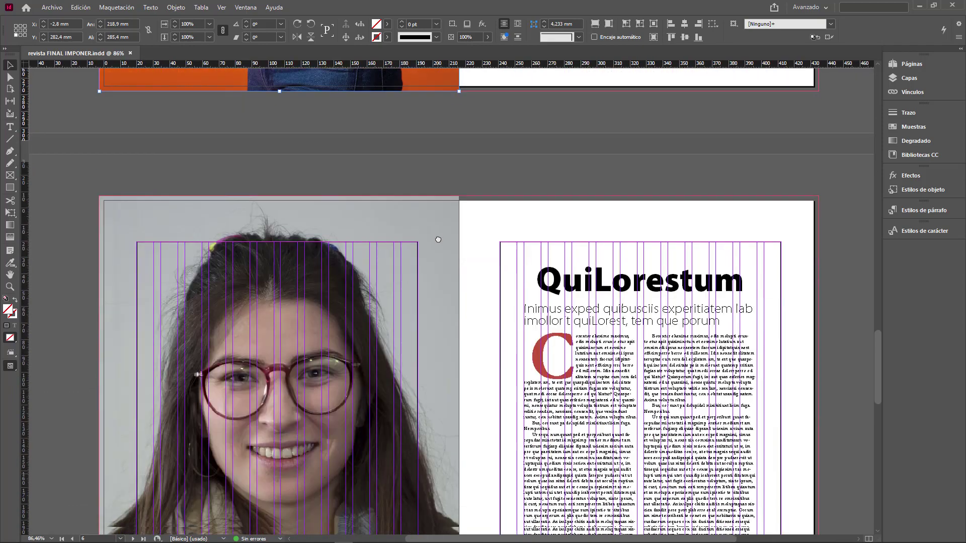
scroll(578, 419, down, 11)
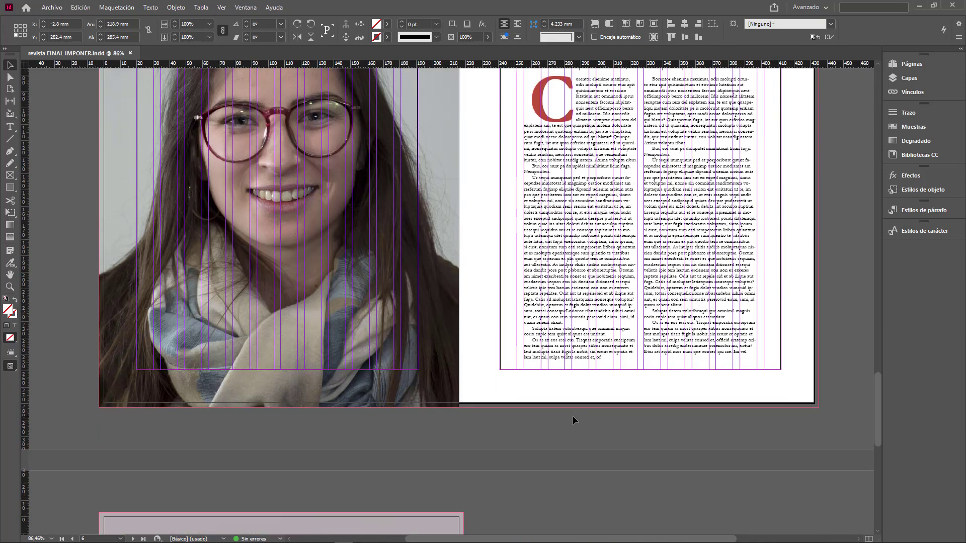
scroll(568, 421, down, 2)
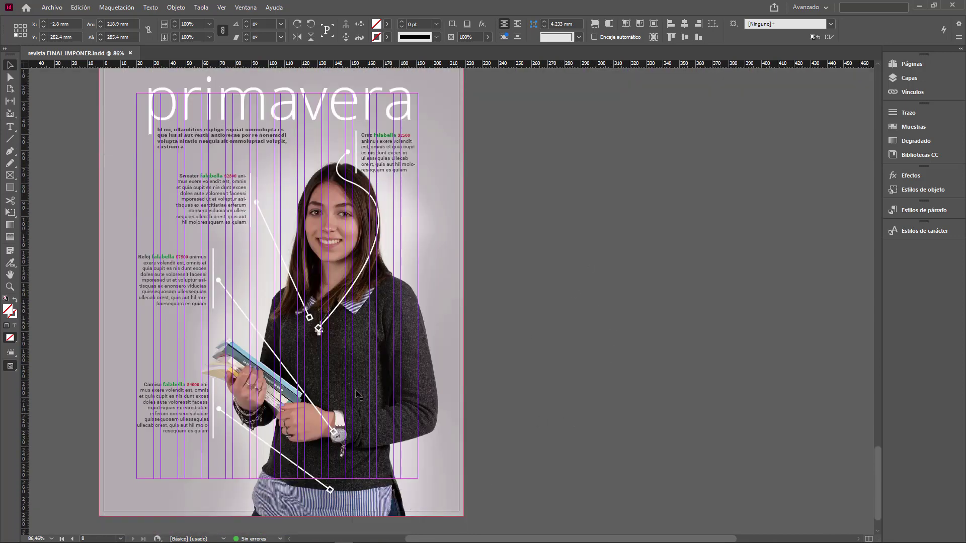
Show the preflight check beside the page and set its profile to Revista Gráfica.
click(281, 539)
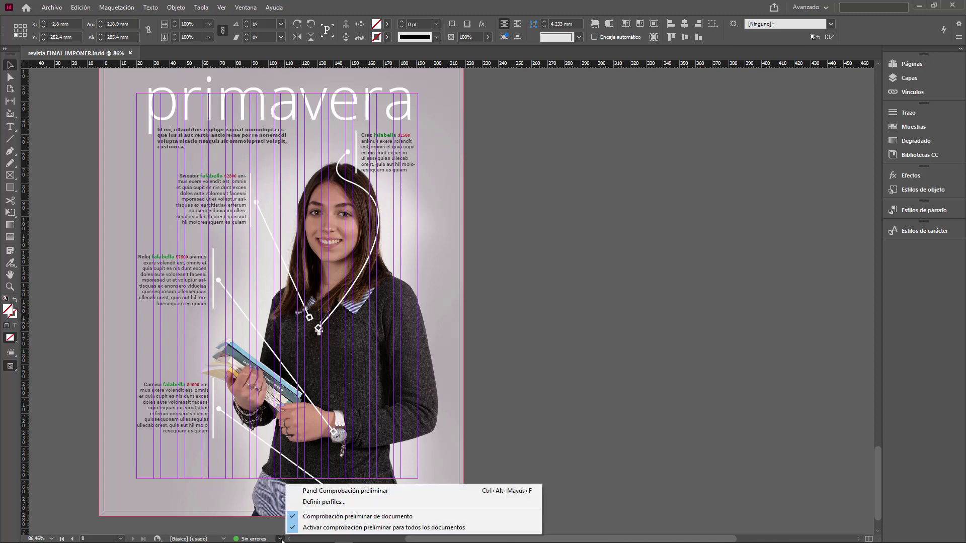
click(325, 491)
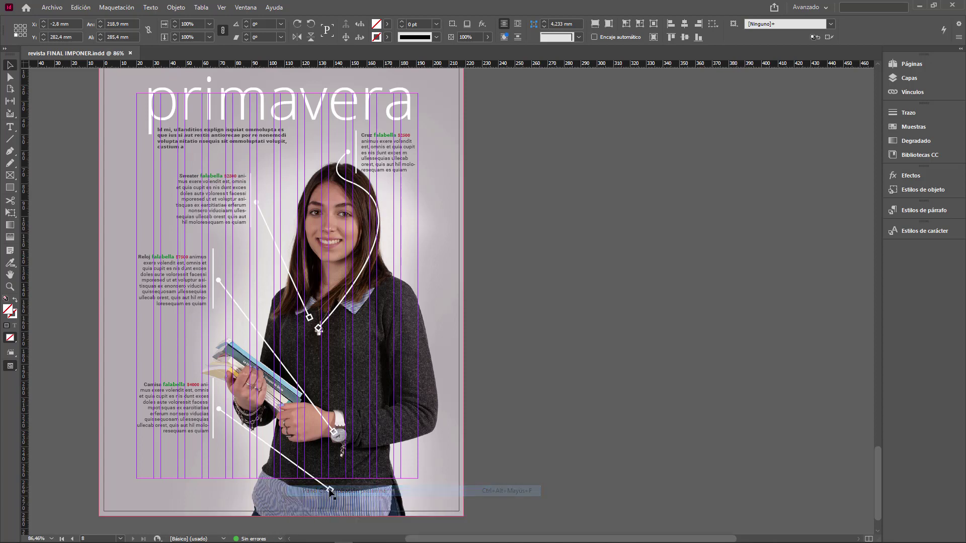
drag(341, 146, 605, 165)
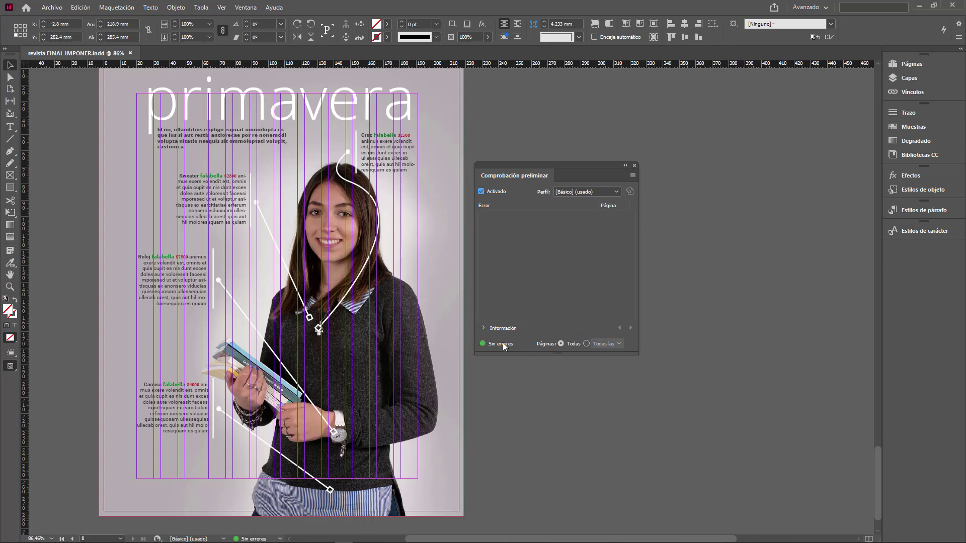
click(617, 192)
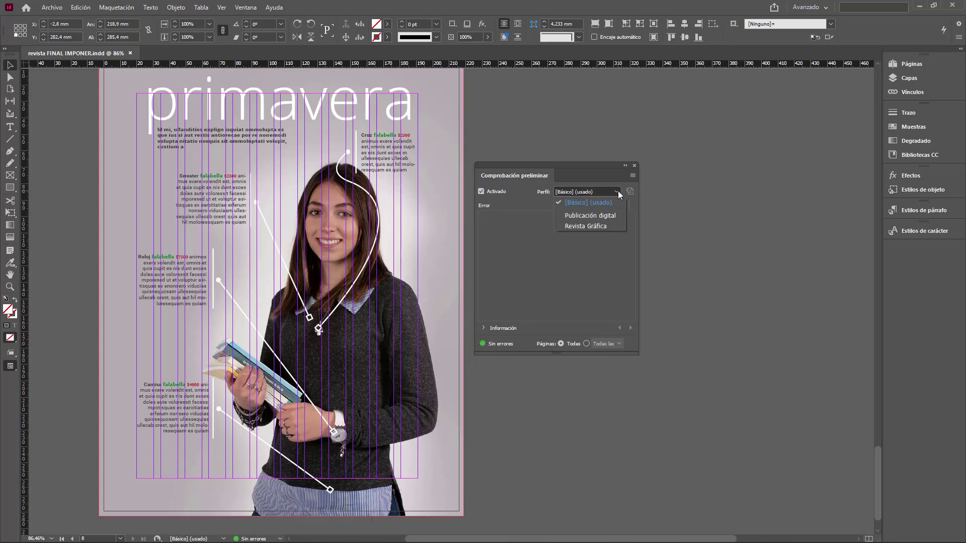
click(598, 226)
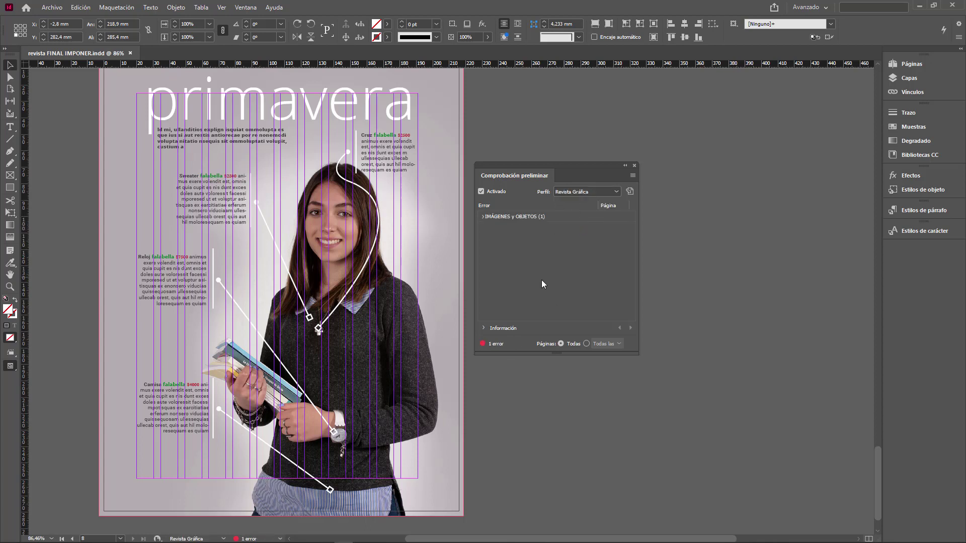
Expand the image resolution error under IMÁGENES y OBJETOS and go to nickmurphychetfaker-2.jpg in the layout.
click(483, 216)
click(492, 228)
double_click(518, 238)
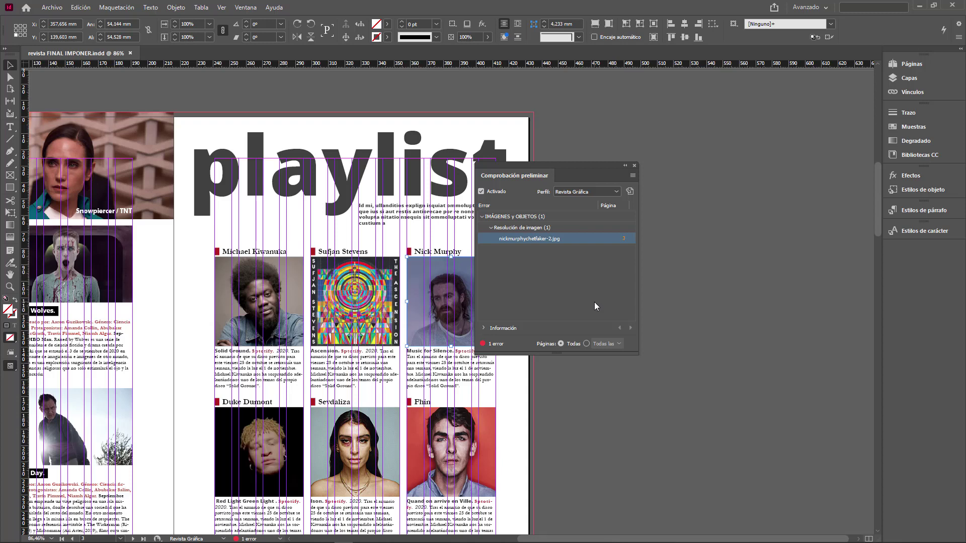
Open the original of nickmurphychetfaker-2.jpg in Photoshop to view it, return to InDesign and uncover the image in the layout.
right_click(438, 309)
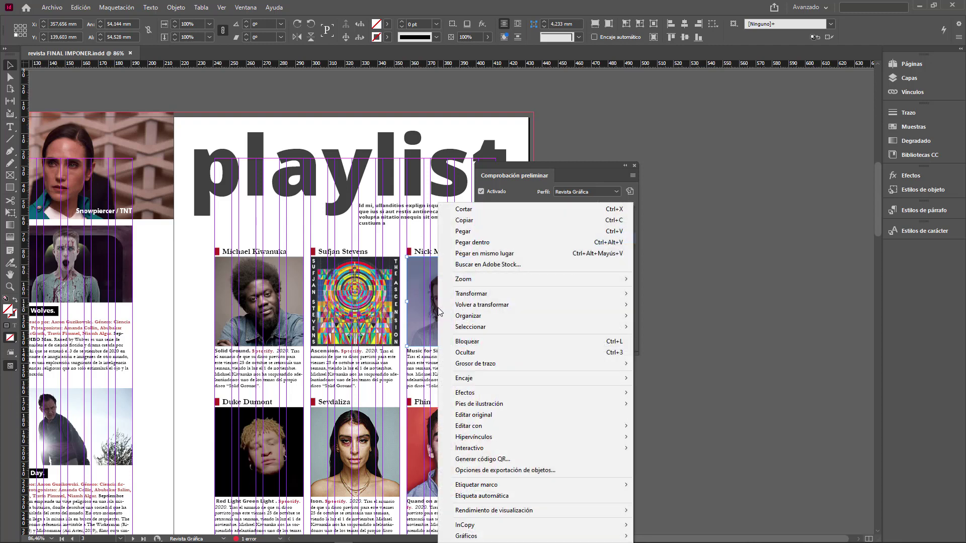
mouse_move(445, 317)
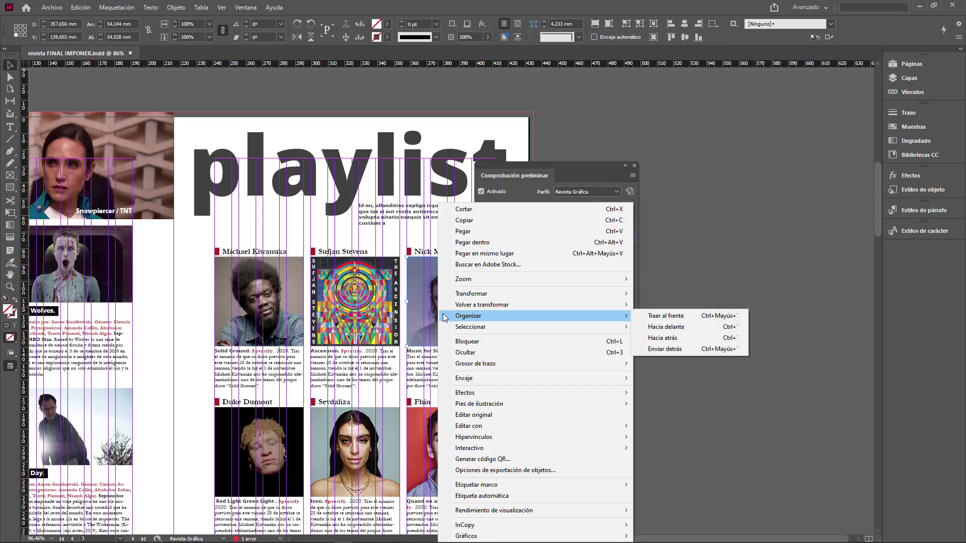
click(510, 414)
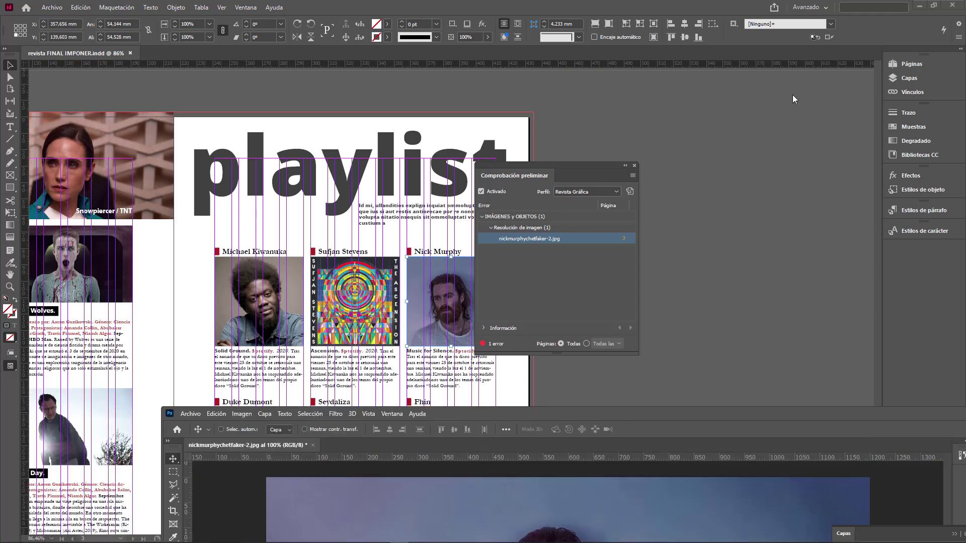
drag(746, 352, 737, 132)
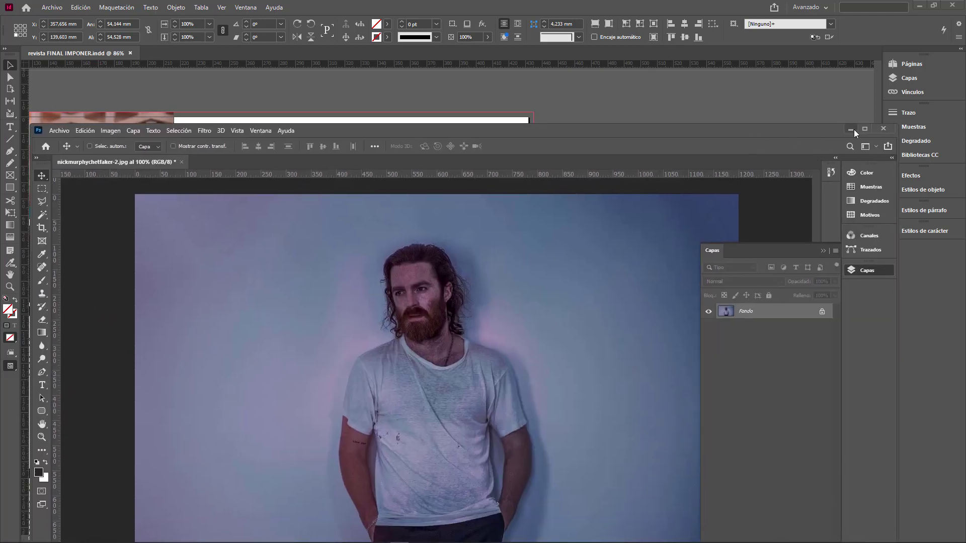
click(882, 129)
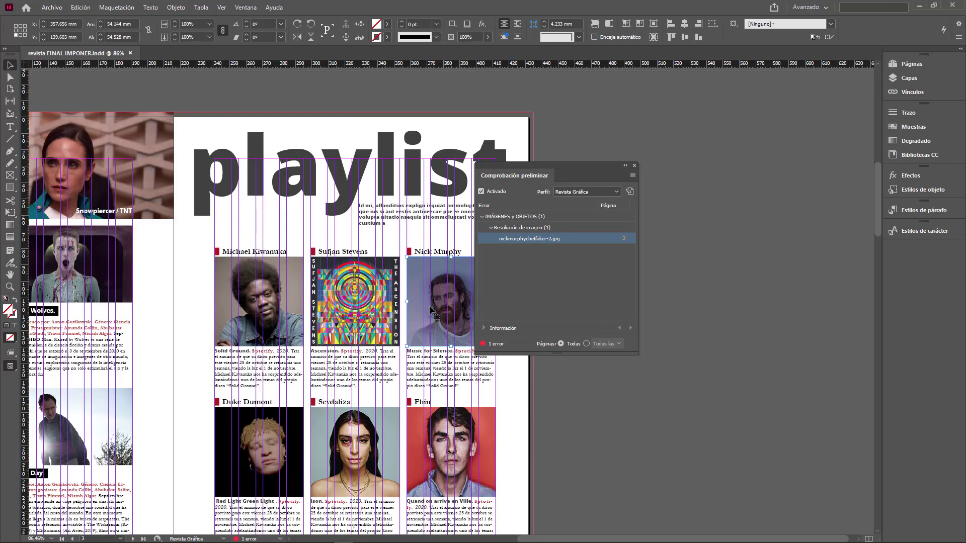
drag(583, 169, 683, 159)
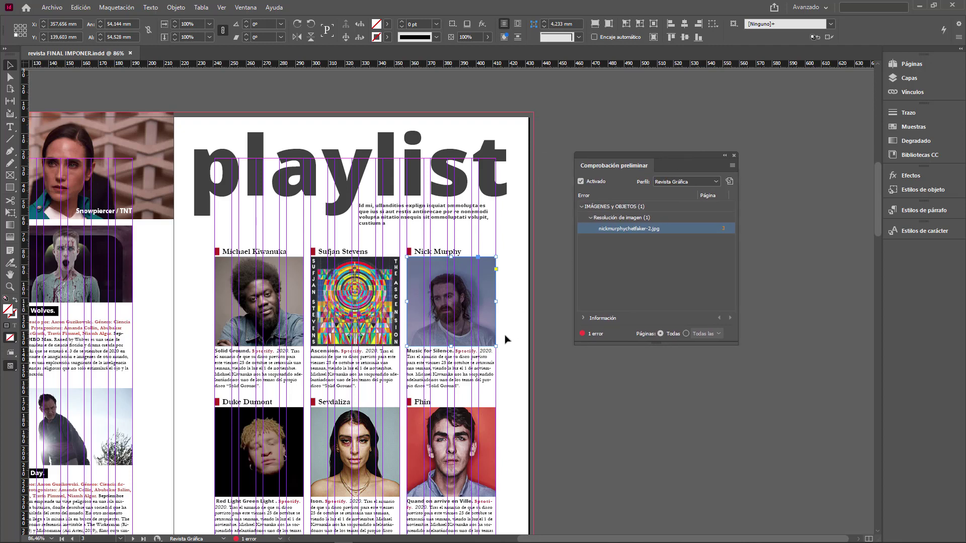
Scale the Nick Murphy picture down inside its frame to about 35%, keeping the frame size.
double_click(463, 315)
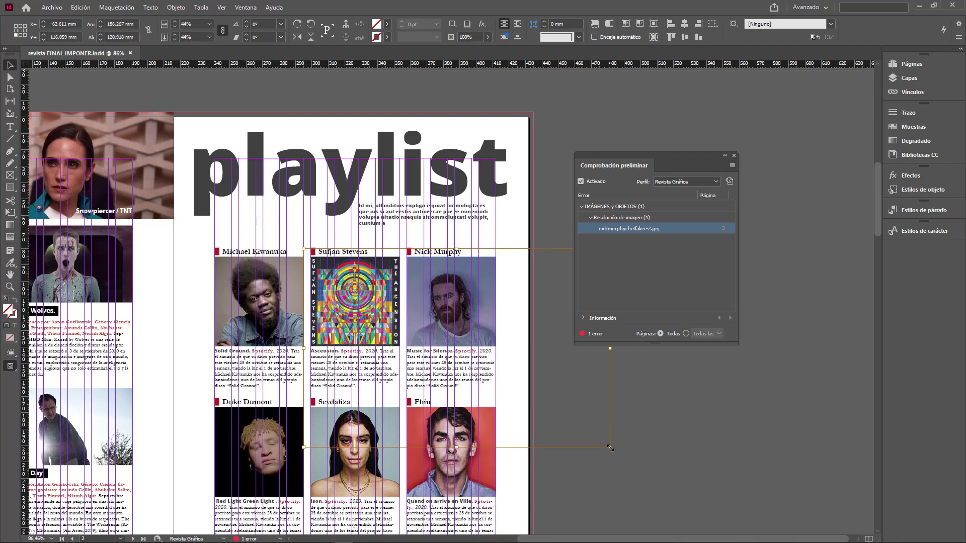
drag(609, 448, 569, 421)
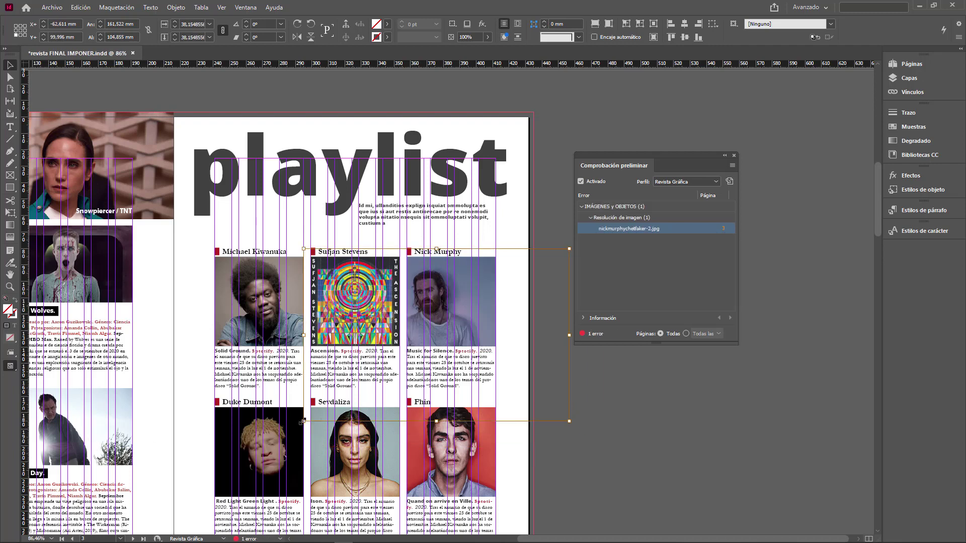
drag(302, 421, 325, 407)
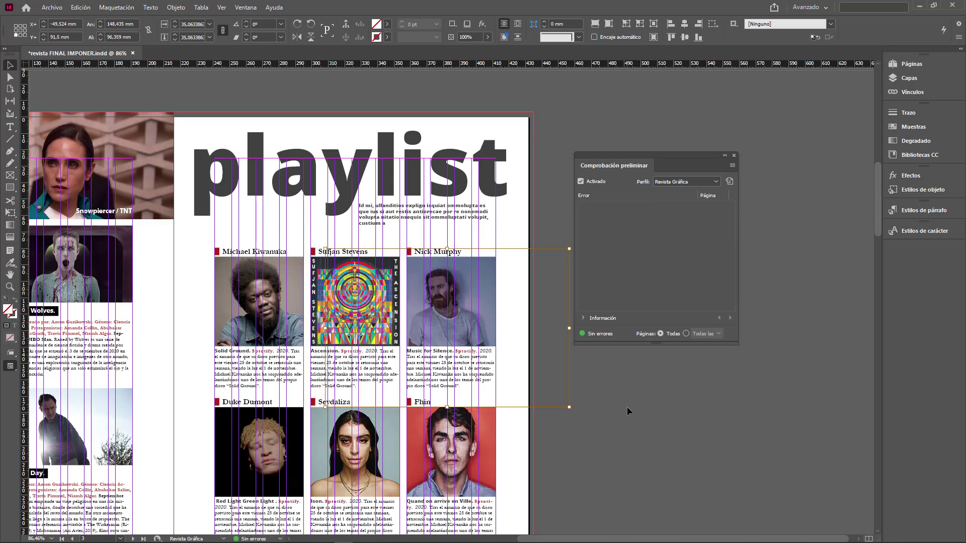
click(633, 393)
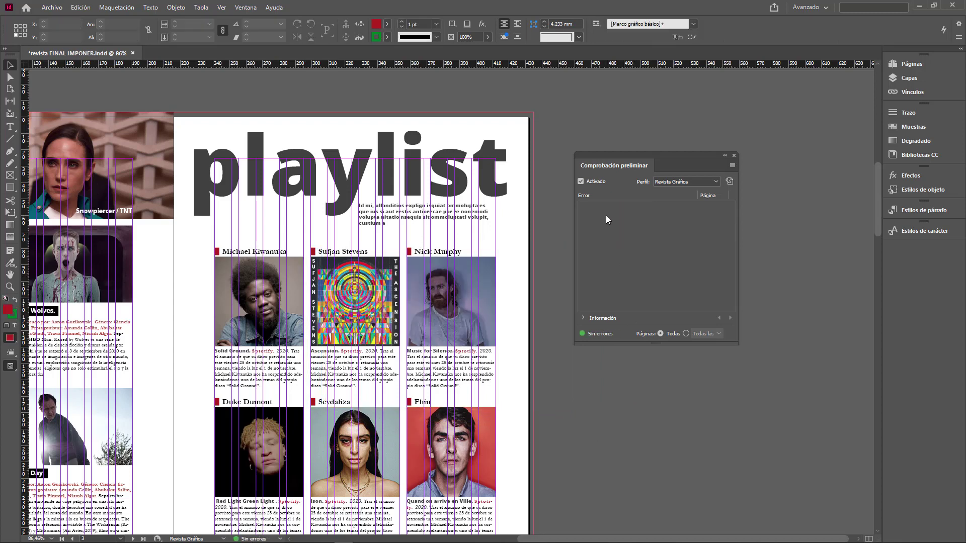
Shift the Nick Murphy picture about 7 mm to the right inside its frame to center the figure.
click(468, 325)
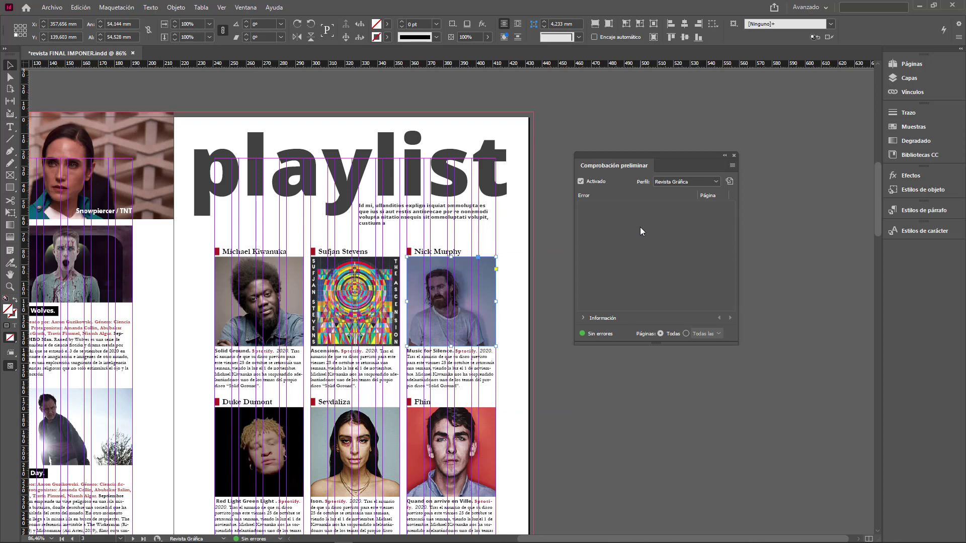
click(436, 302)
drag(444, 304, 457, 307)
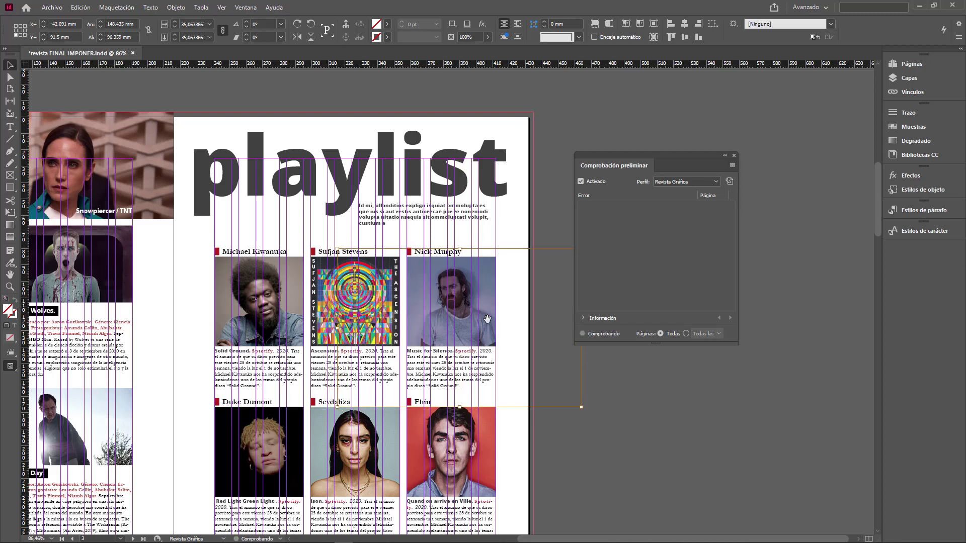
click(614, 416)
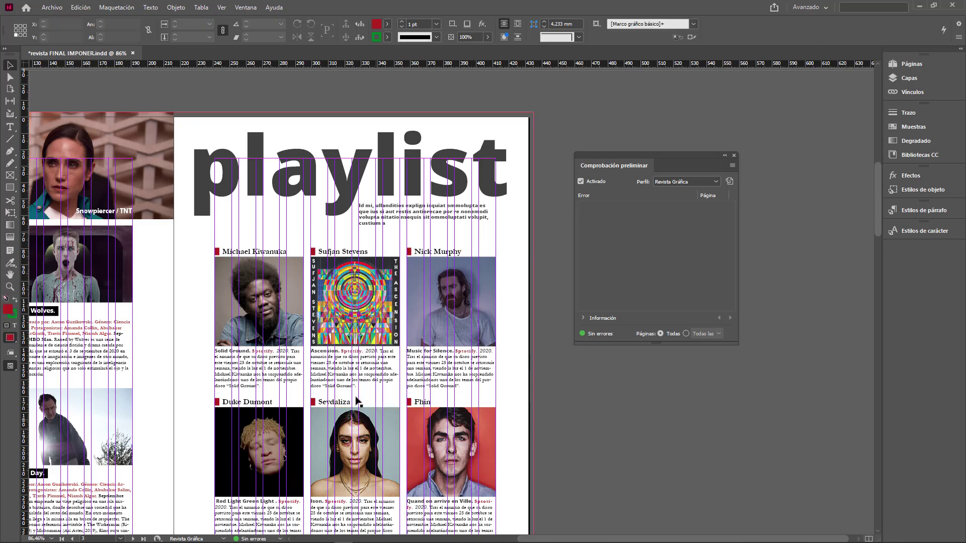
Look over the preflight options and check the list of linked images in Vínculos.
click(280, 538)
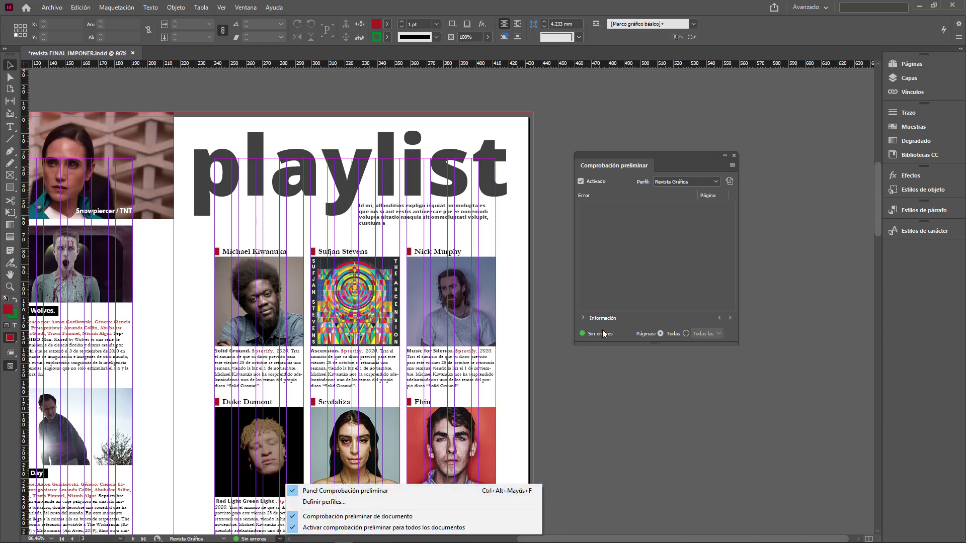
click(626, 296)
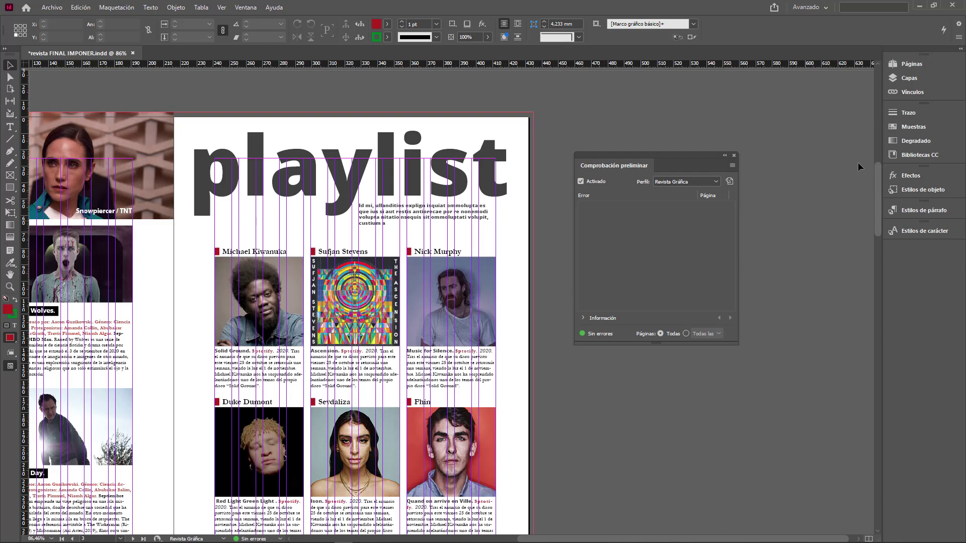
click(904, 92)
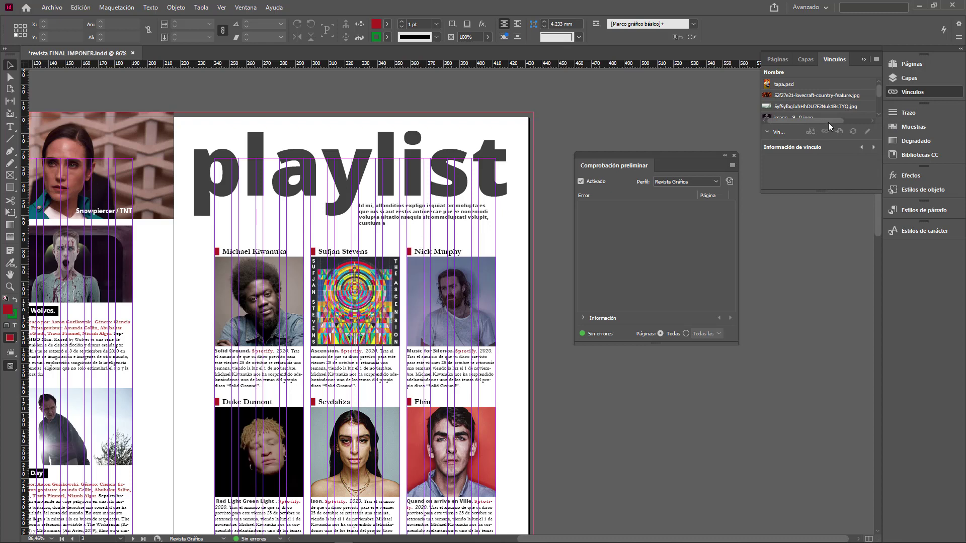
drag(879, 94, 881, 109)
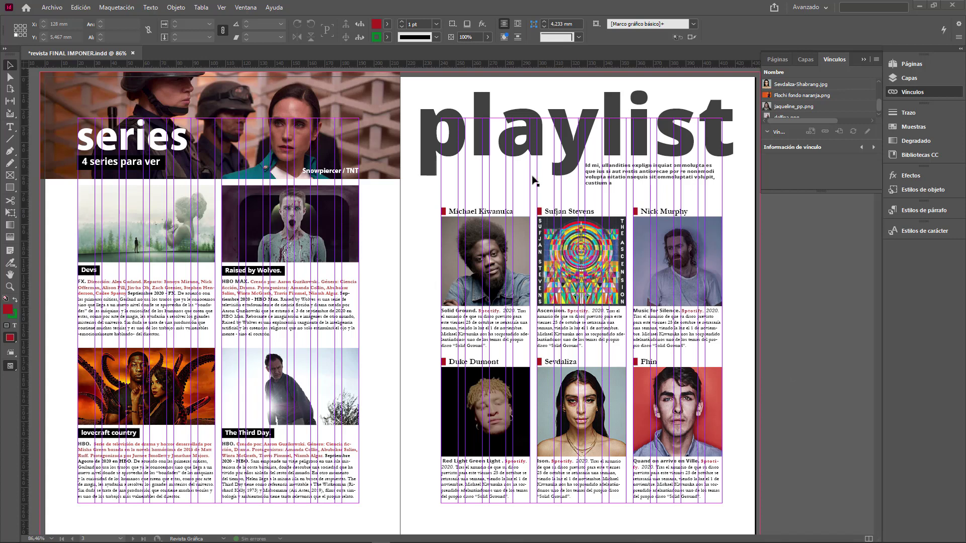
Show the separations preview and set its view to Separaciones.
click(251, 8)
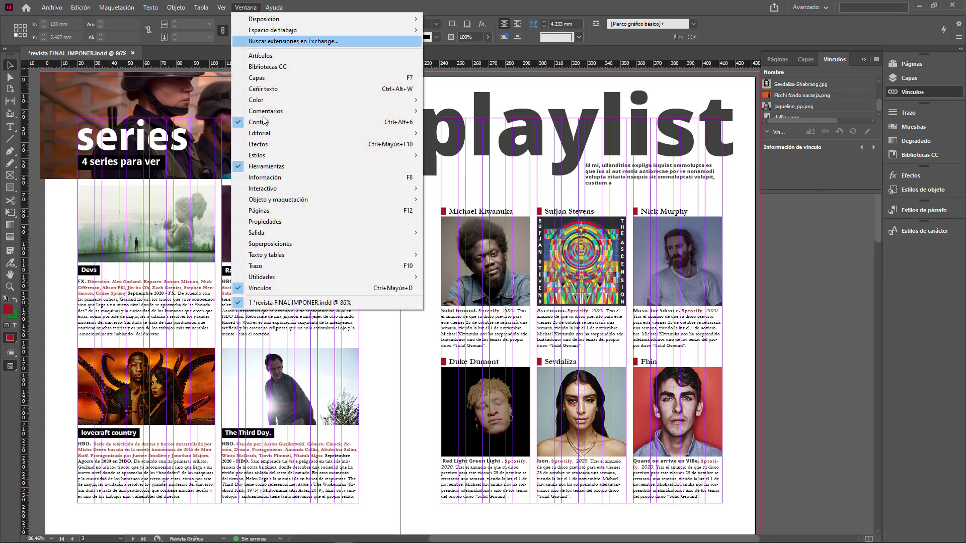
mouse_move(277, 234)
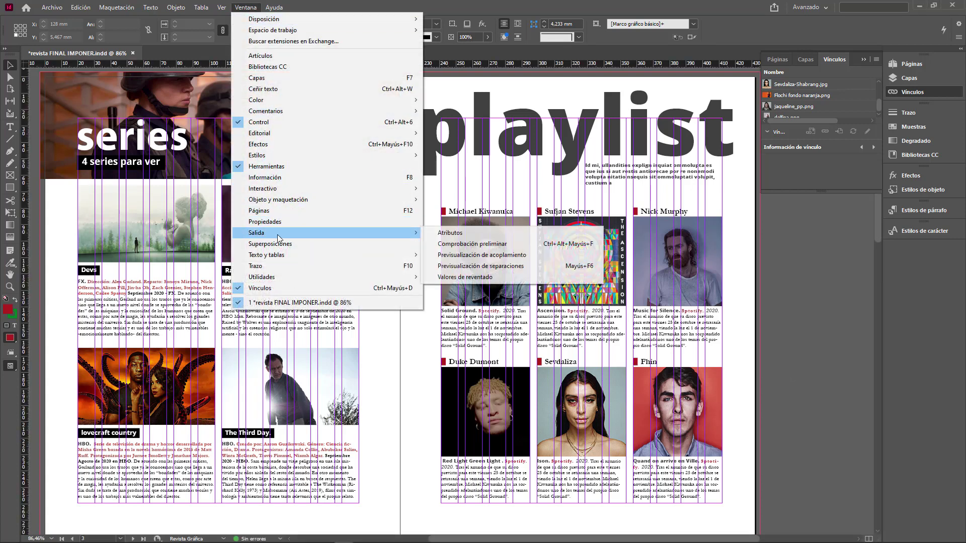
click(494, 266)
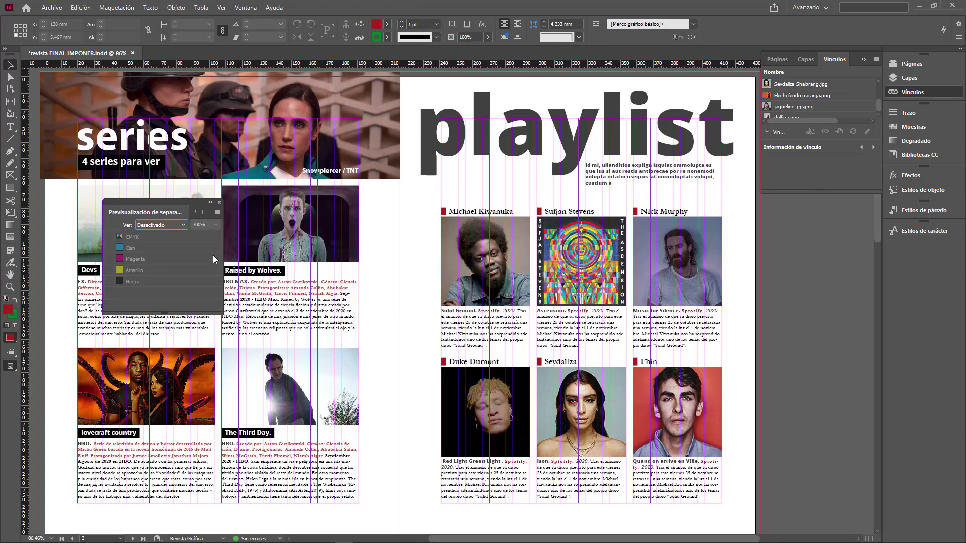
click(183, 225)
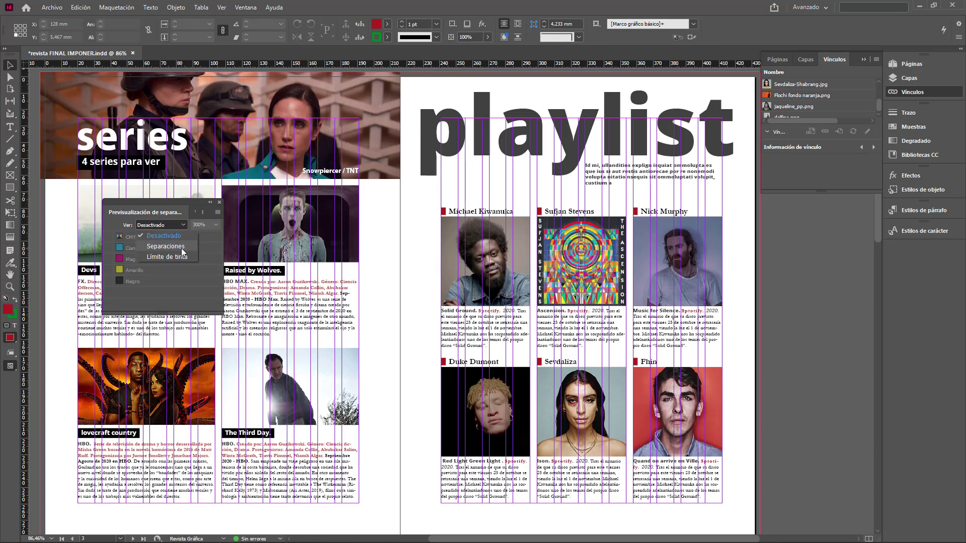
click(180, 246)
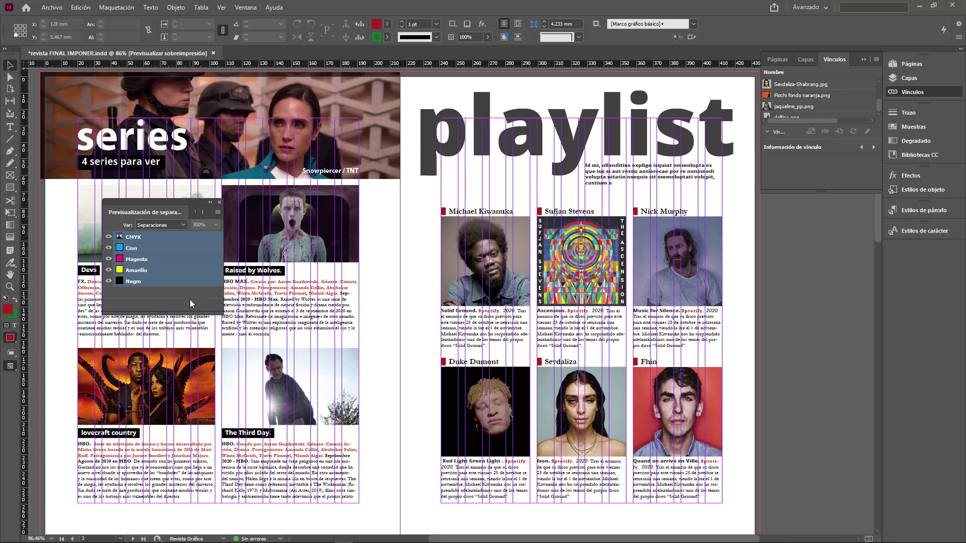
Inspect the series and playlist spread without the Negro, Amarillo and Magenta plates, and restore all plates.
click(109, 281)
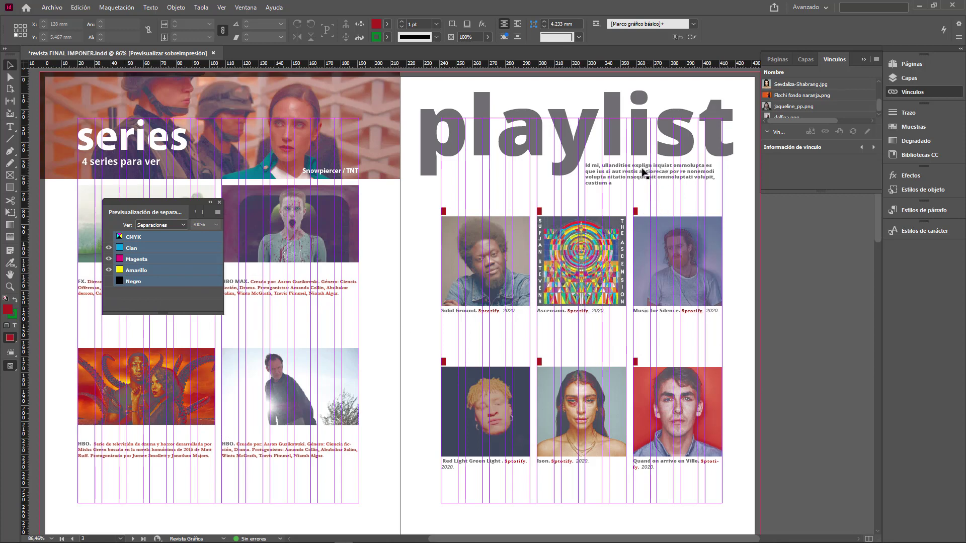
click(110, 270)
click(109, 259)
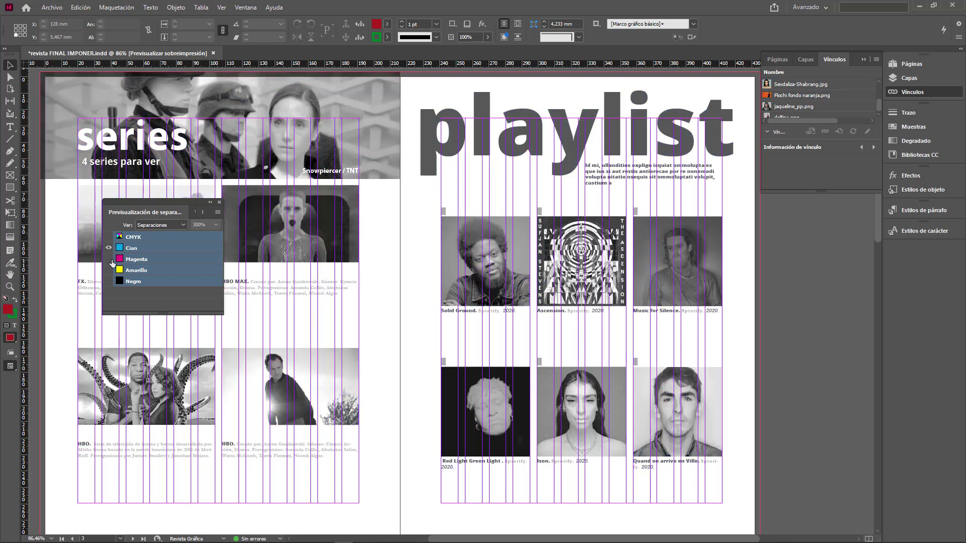
click(109, 259)
click(109, 270)
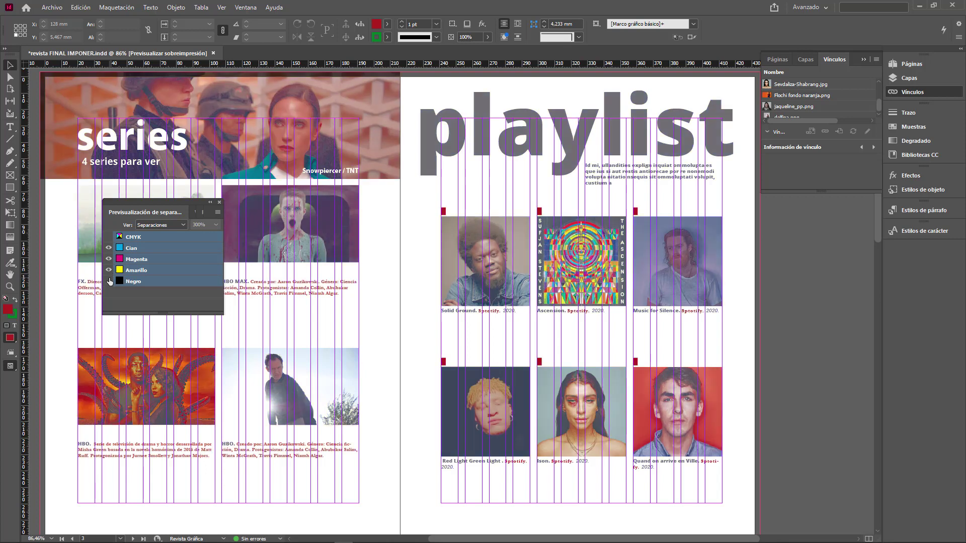
click(110, 280)
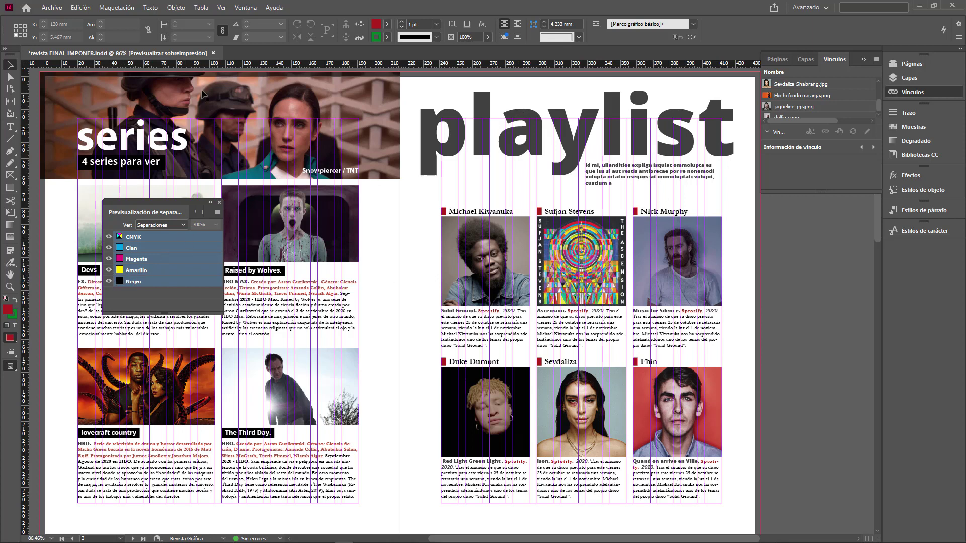
Recolor the playlist title text with the [Negro] swatch at a 76% tint.
click(11, 130)
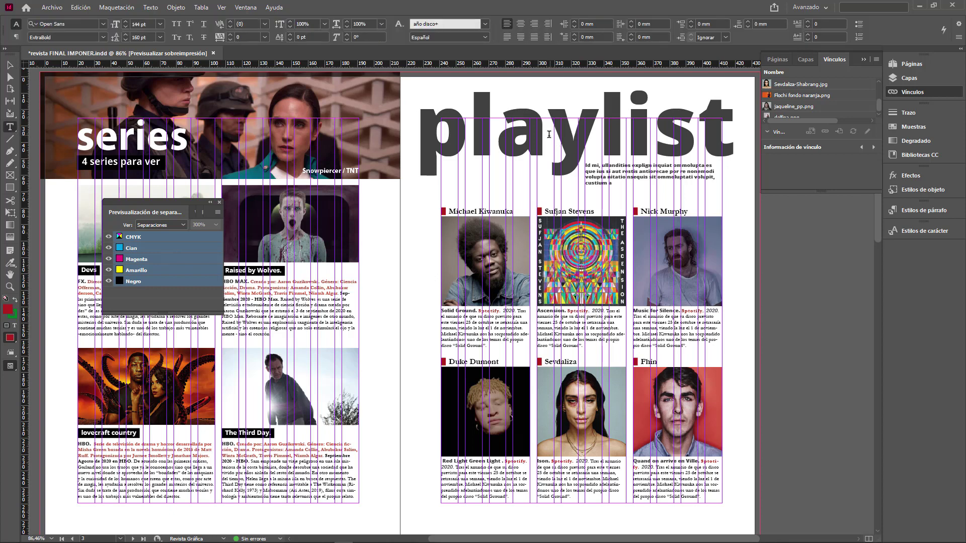
drag(427, 138, 735, 138)
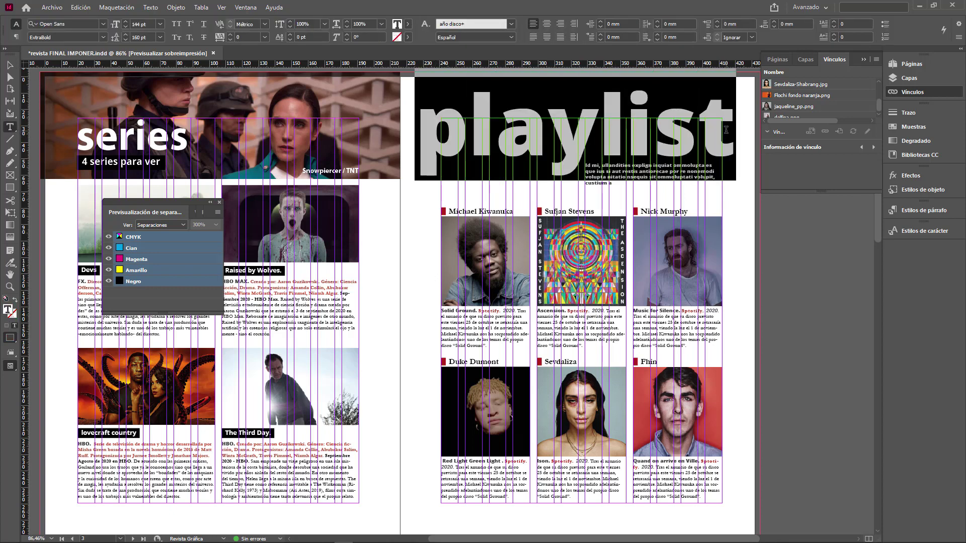
click(397, 25)
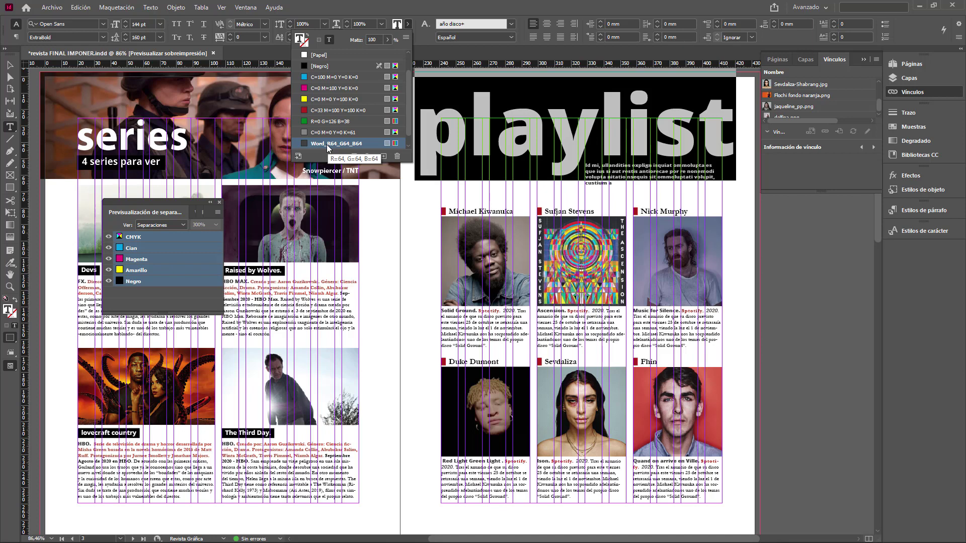
click(325, 67)
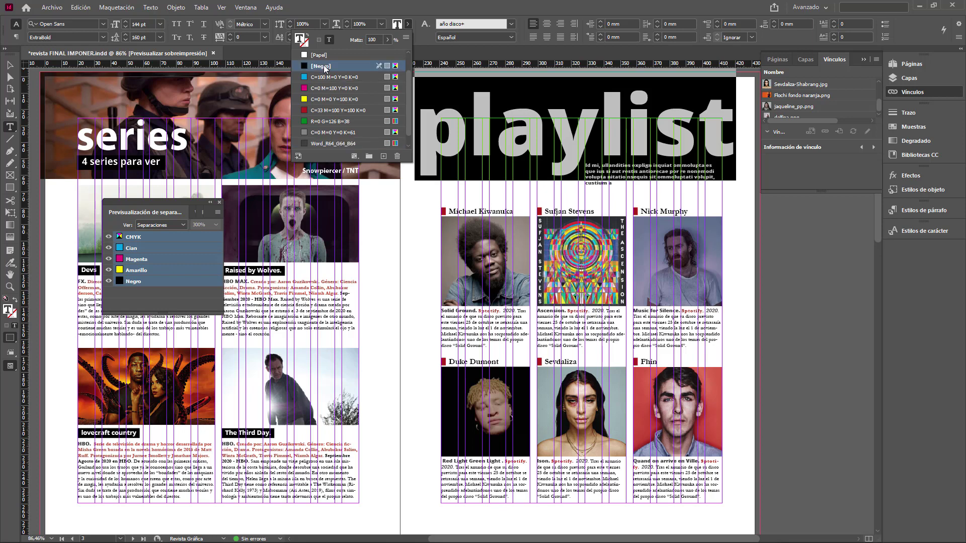
click(387, 40)
drag(388, 53, 374, 54)
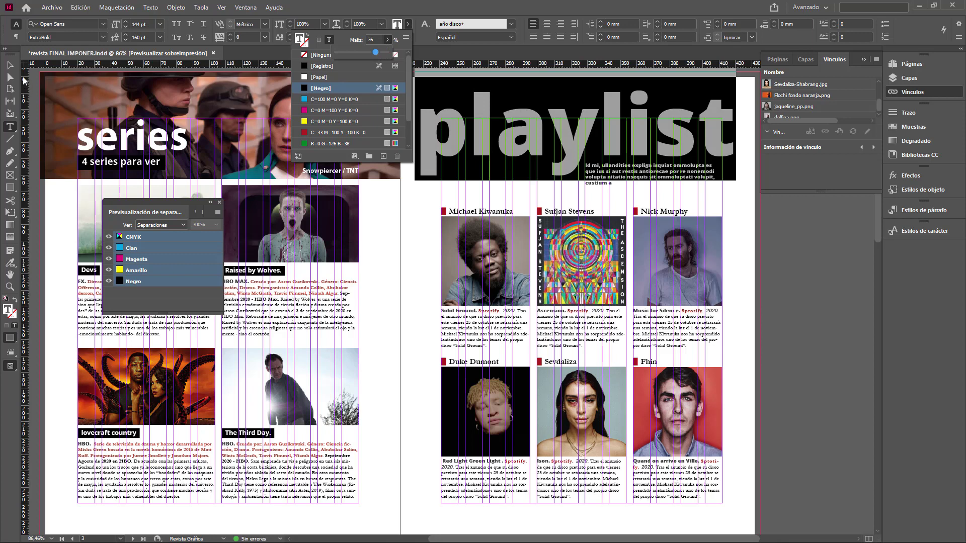
key(Return)
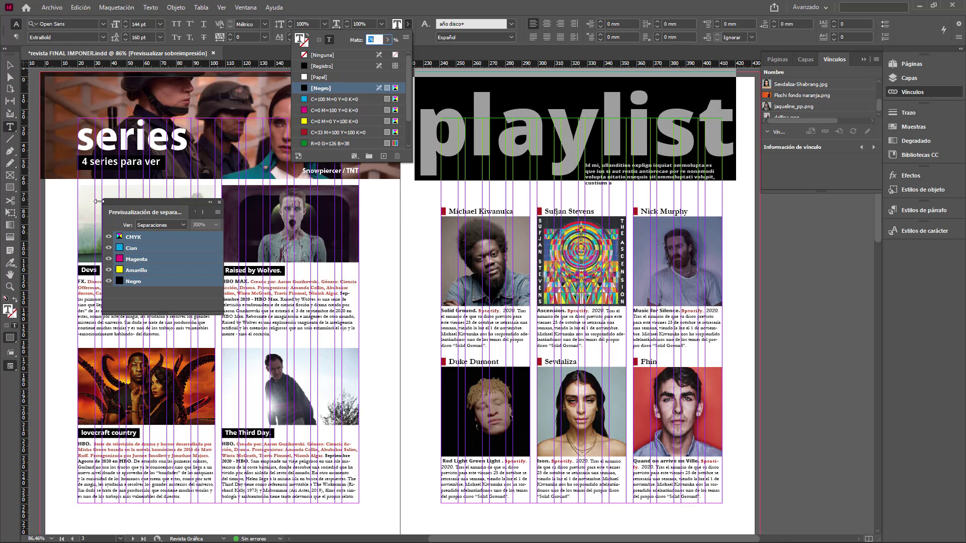
click(9, 65)
click(9, 66)
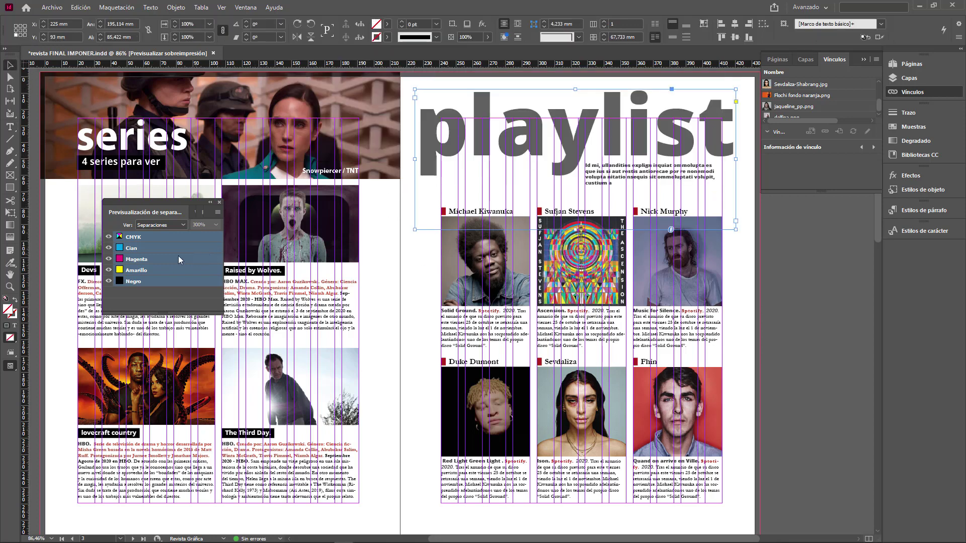
Hide the Negro plate to check the recolored playlist title and the orange portrait spread.
click(109, 282)
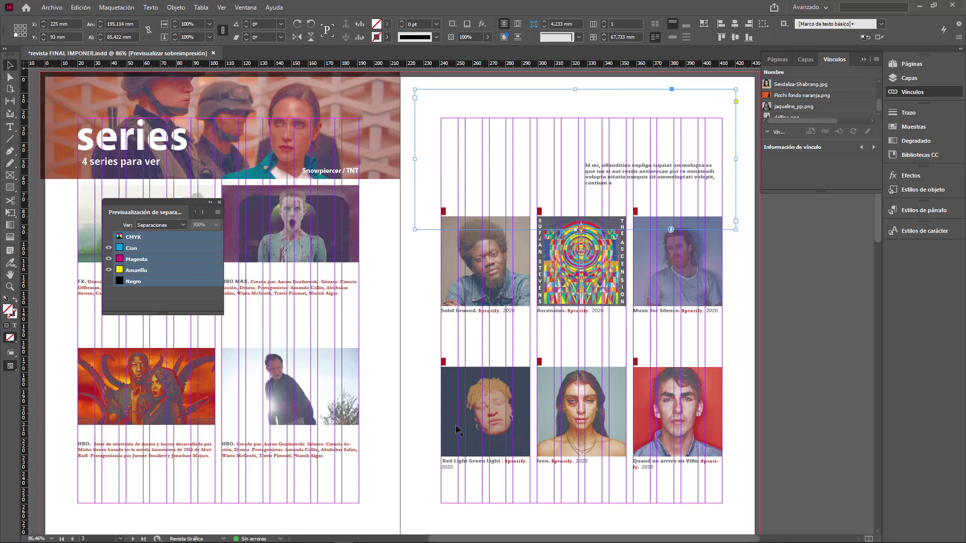
scroll(428, 428, down, 10)
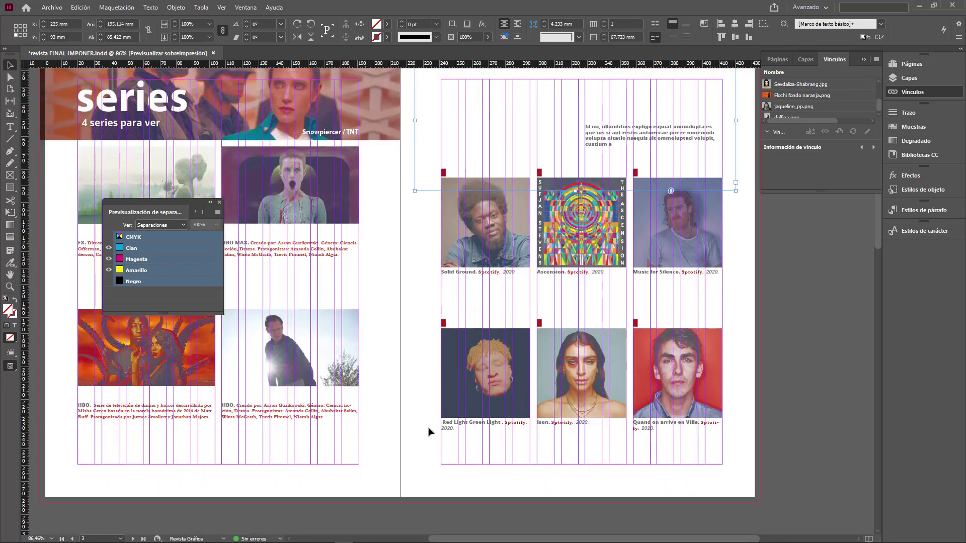
scroll(428, 431, down, 8)
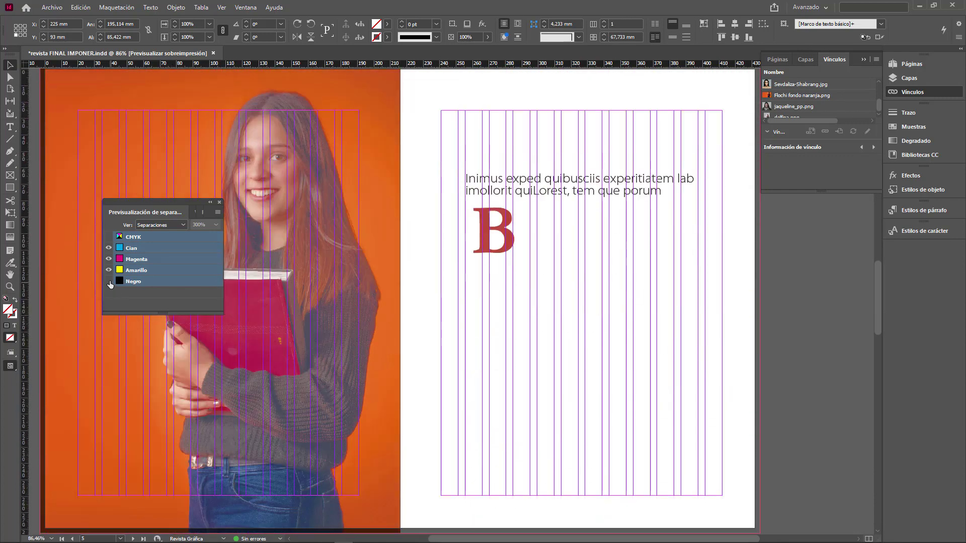
Examine the orange portrait spread with different plate combinations, including Negro alone, Amarillo alone and Magenta alone.
click(109, 281)
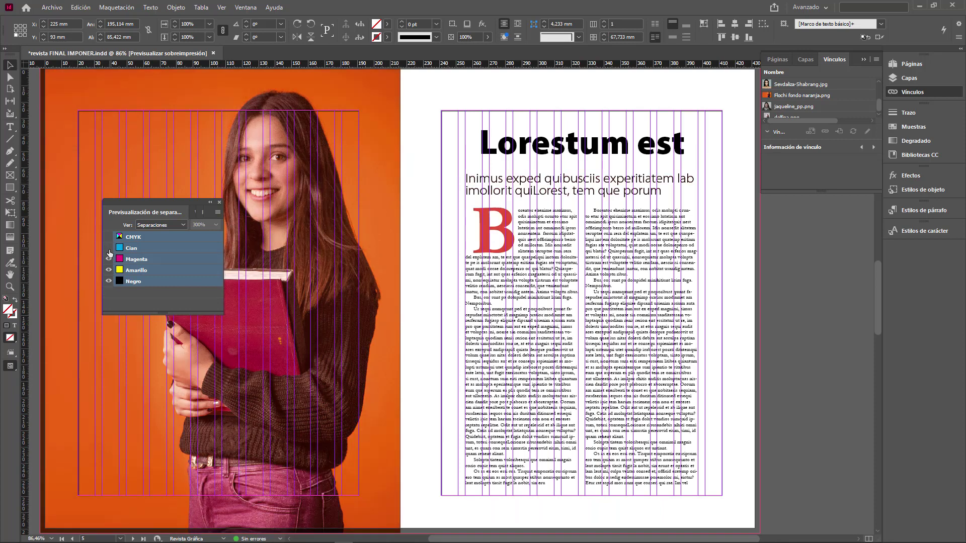
drag(109, 248, 109, 265)
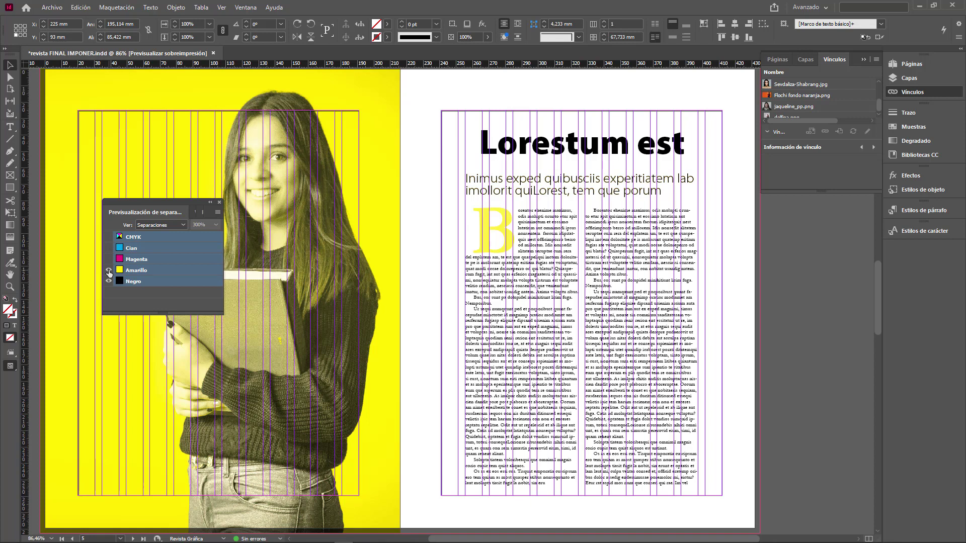
click(109, 269)
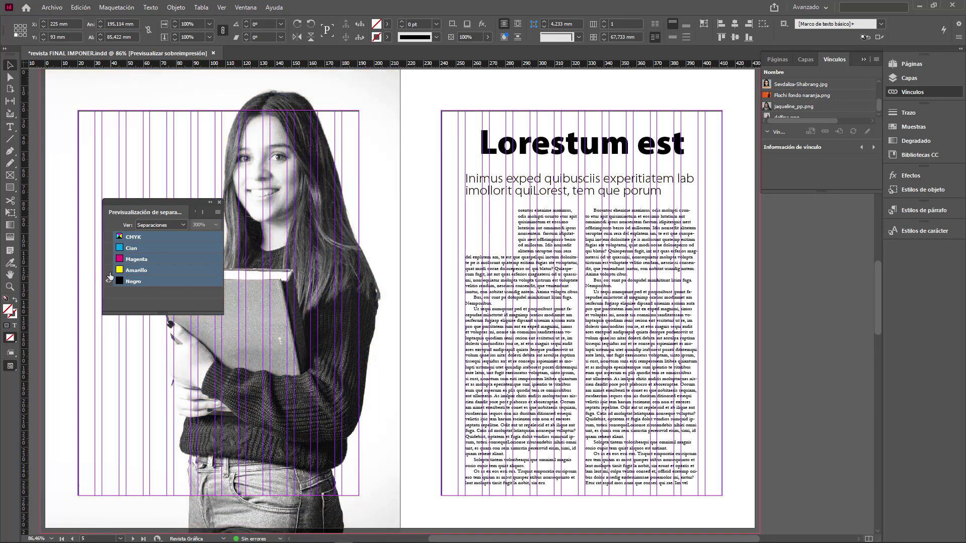
click(109, 271)
click(110, 282)
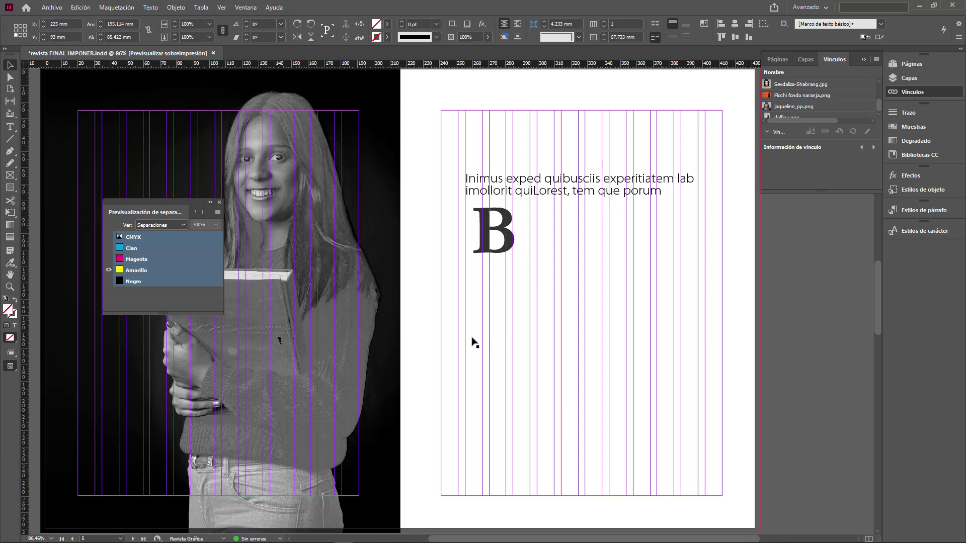
click(109, 270)
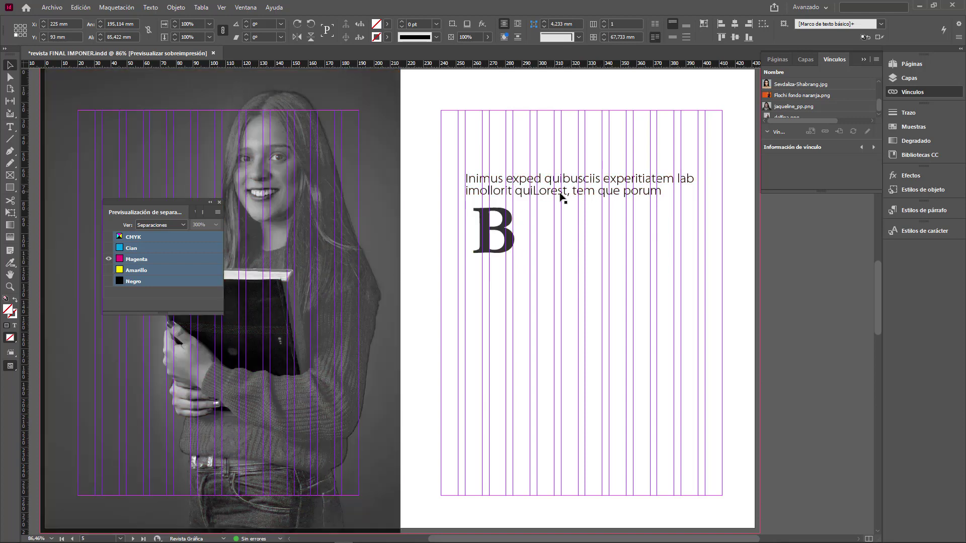
Examine the orange portrait spread with Cian and Magenta together, view Cian alone, and restore all plates.
click(108, 248)
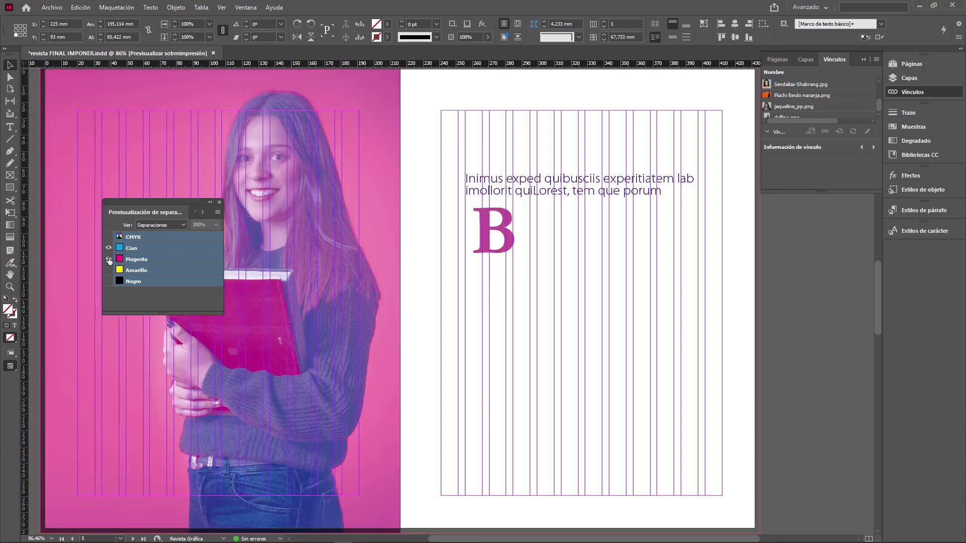
click(109, 259)
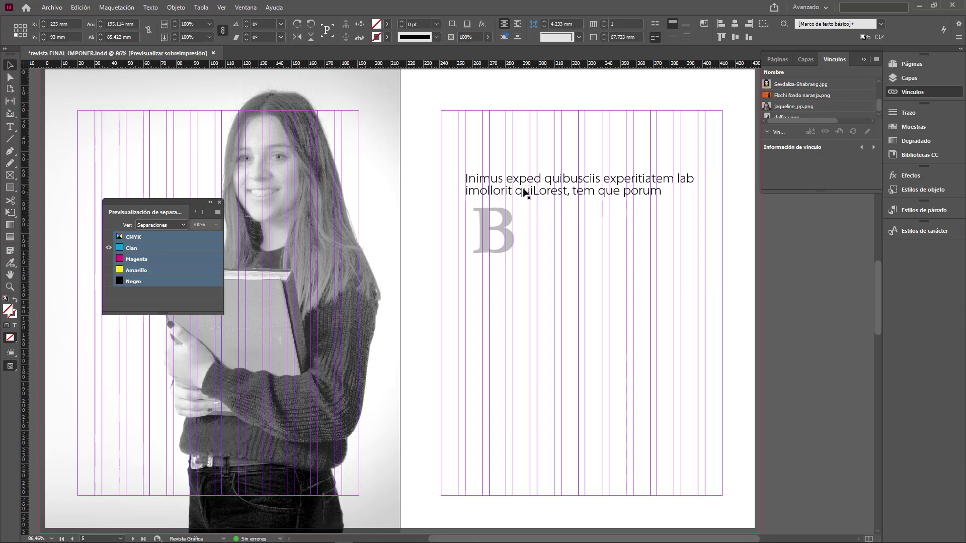
click(109, 237)
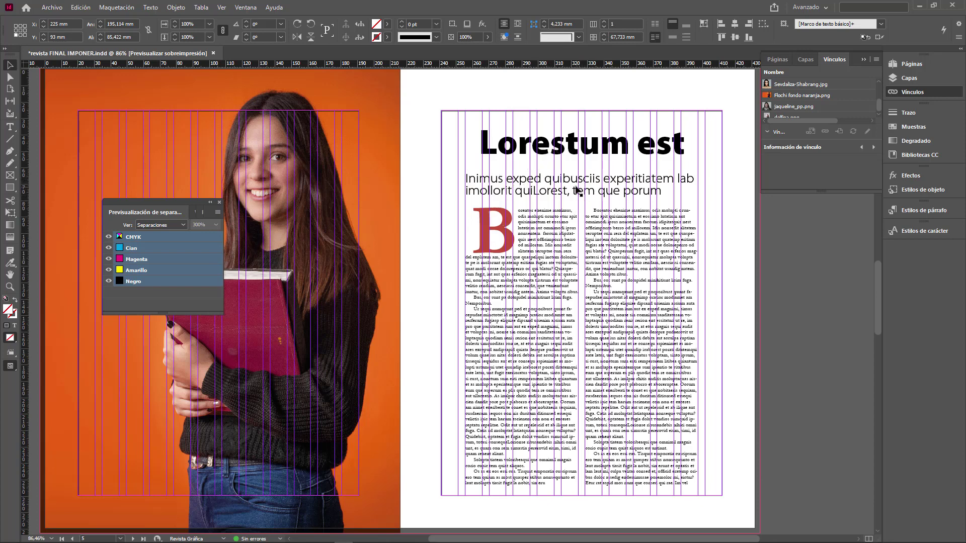
Recolor the two-line subtitle beneath the "Lorestum est" heading with the [Negro] swatch.
click(10, 127)
drag(466, 177, 690, 187)
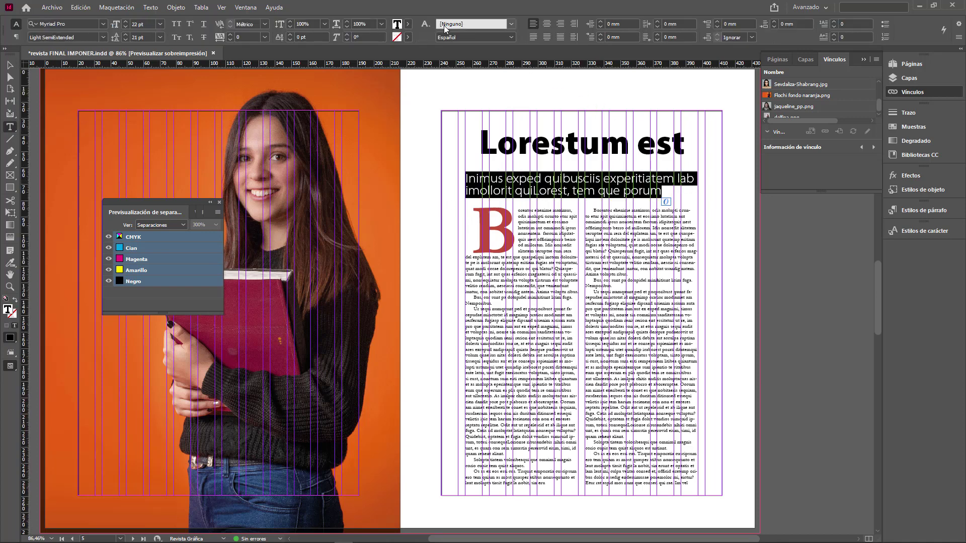
click(408, 23)
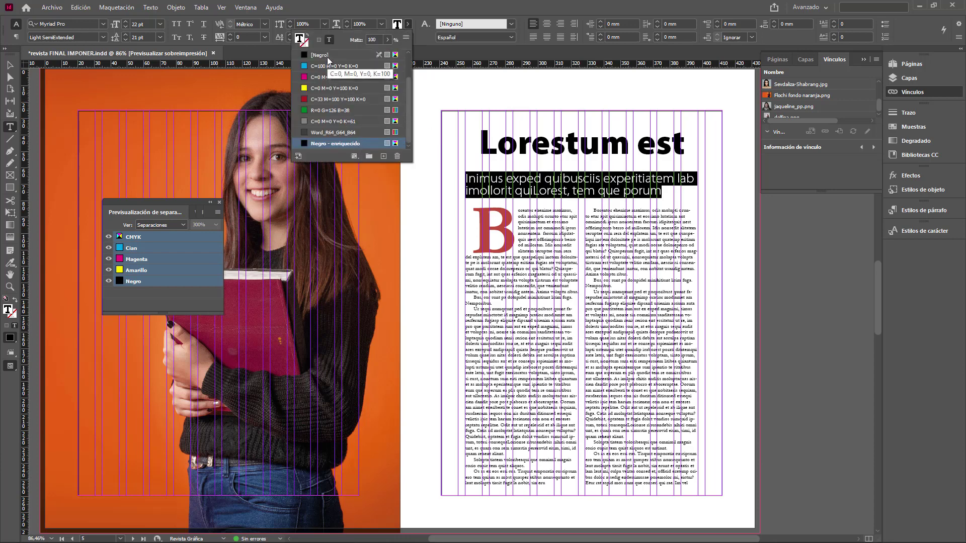
scroll(327, 56, up, 2)
key(Escape)
key(Escape)
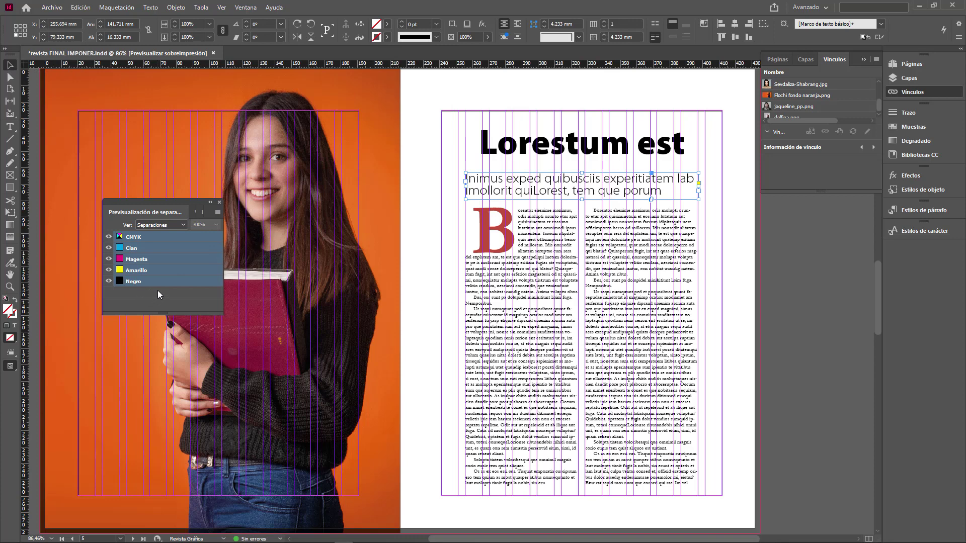
Check the recolored subtitle under "Lorestum est" with the Negro plate hidden, and restore the plate.
click(109, 281)
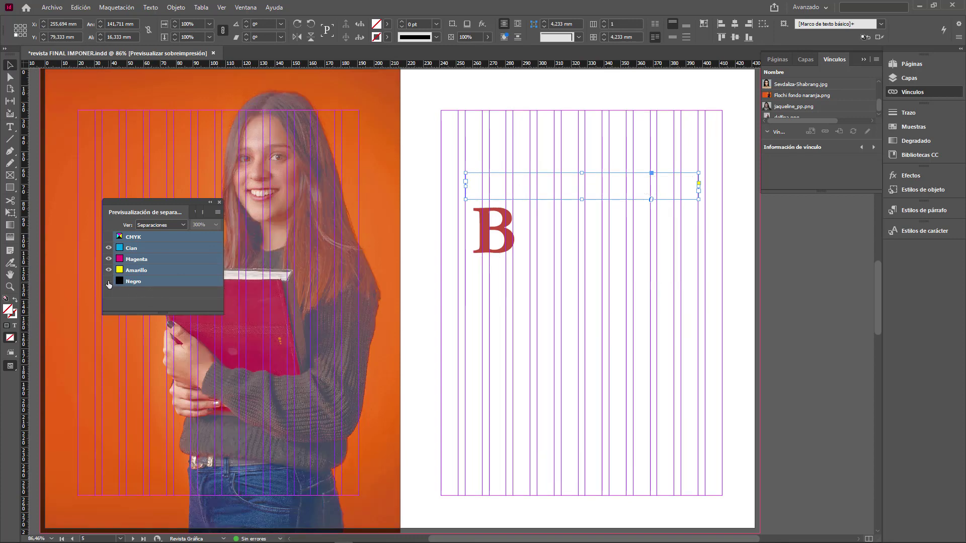
click(759, 277)
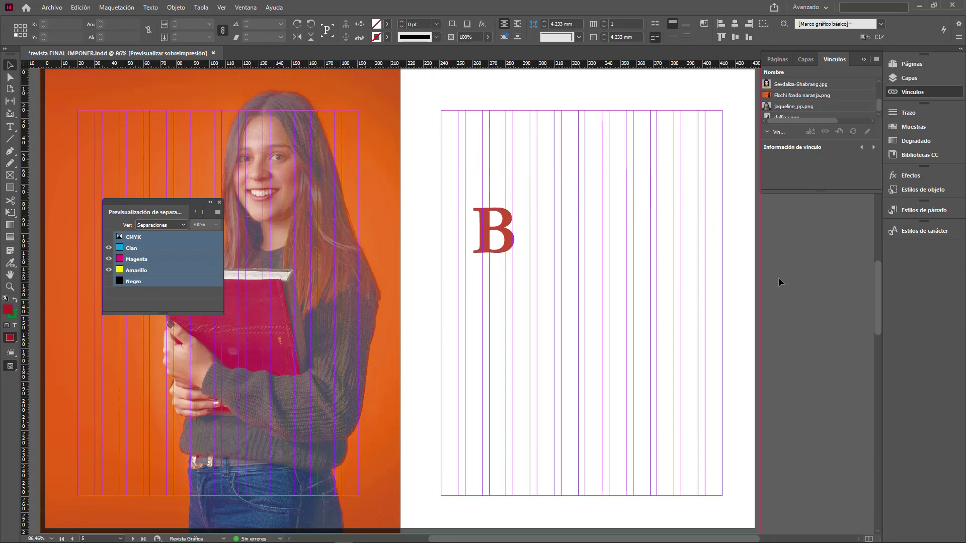
click(109, 281)
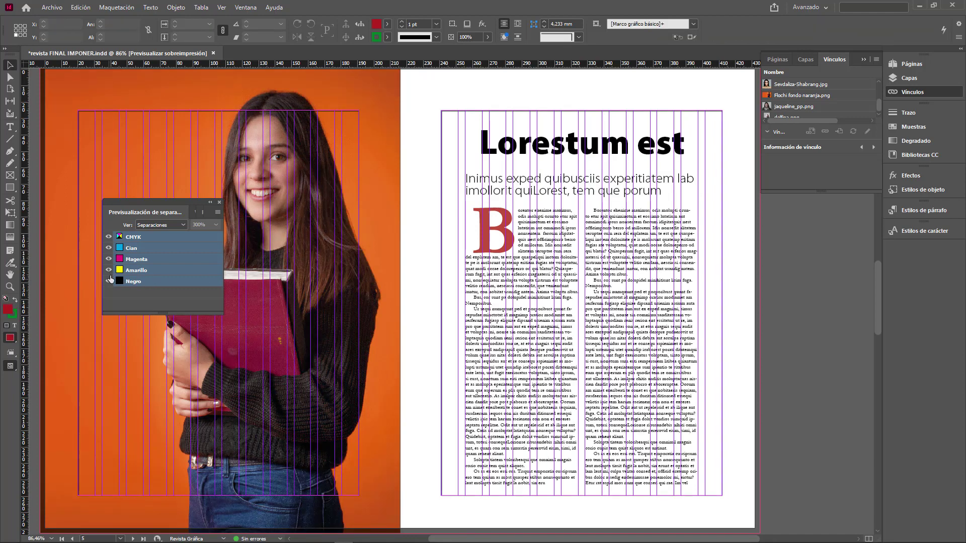
Inspect the "QuiLorestum" spread with and without the Negro plate, leaving all plates visible.
scroll(471, 408, down, 1)
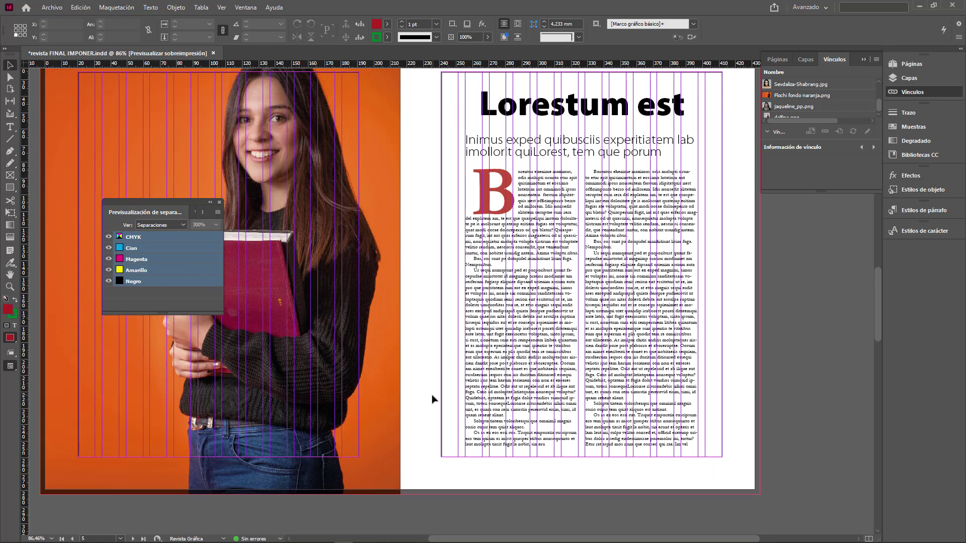
scroll(433, 392, up, 1)
scroll(433, 392, up, 1)
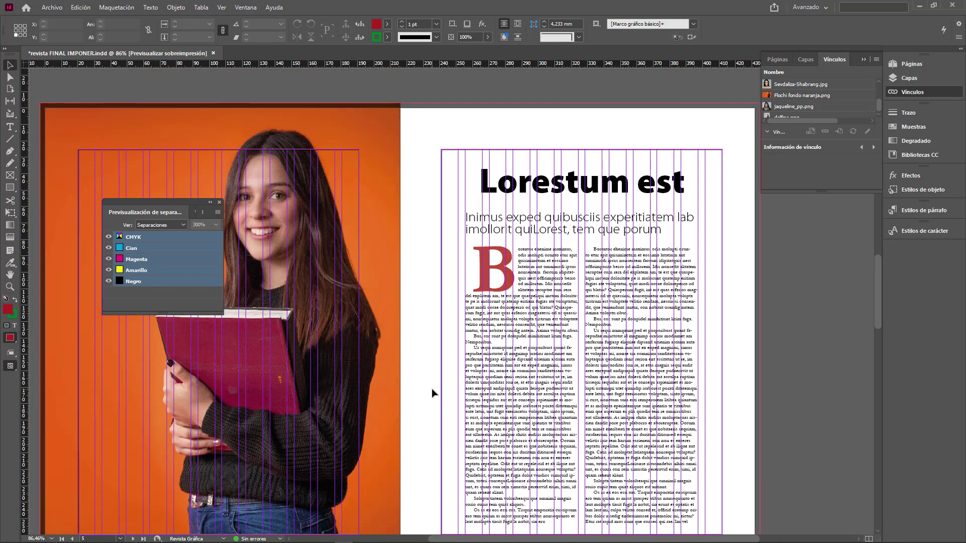
scroll(432, 393, down, 15)
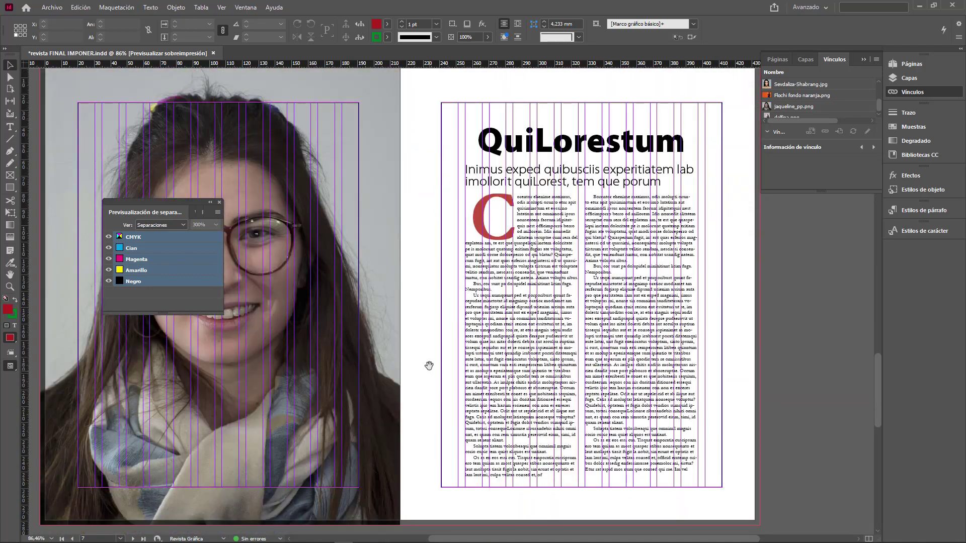
mouse_move(429, 366)
mouse_down()
mouse_move(504, 370)
mouse_move(446, 371)
mouse_up()
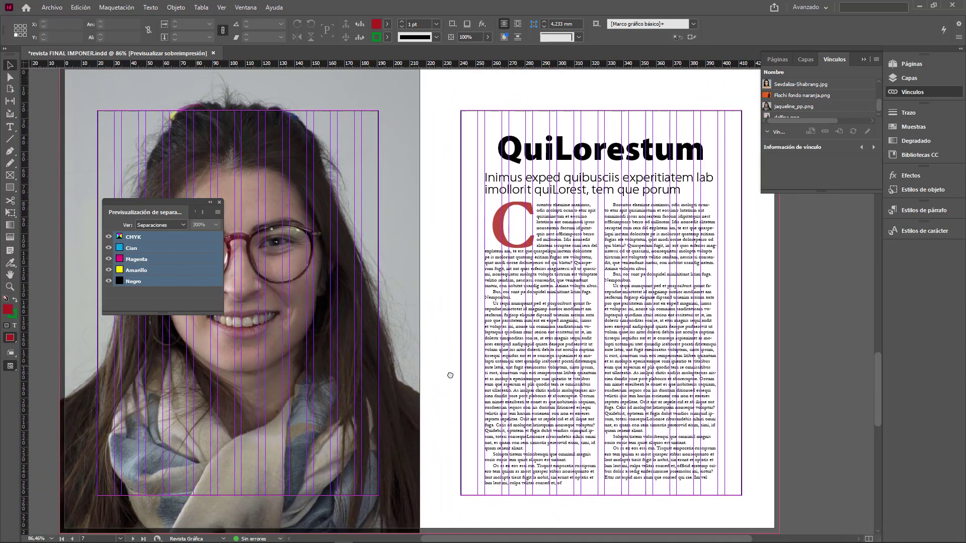
click(110, 281)
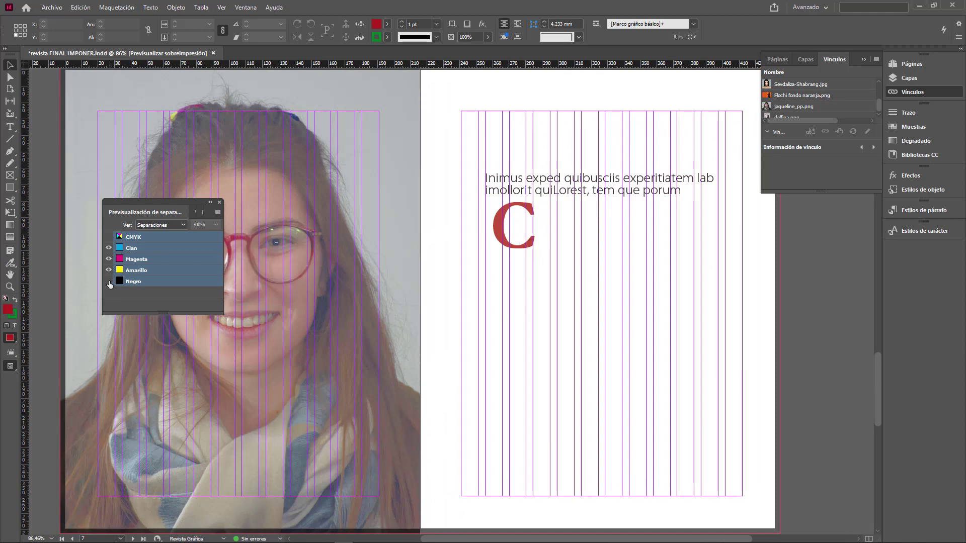
click(109, 282)
click(109, 281)
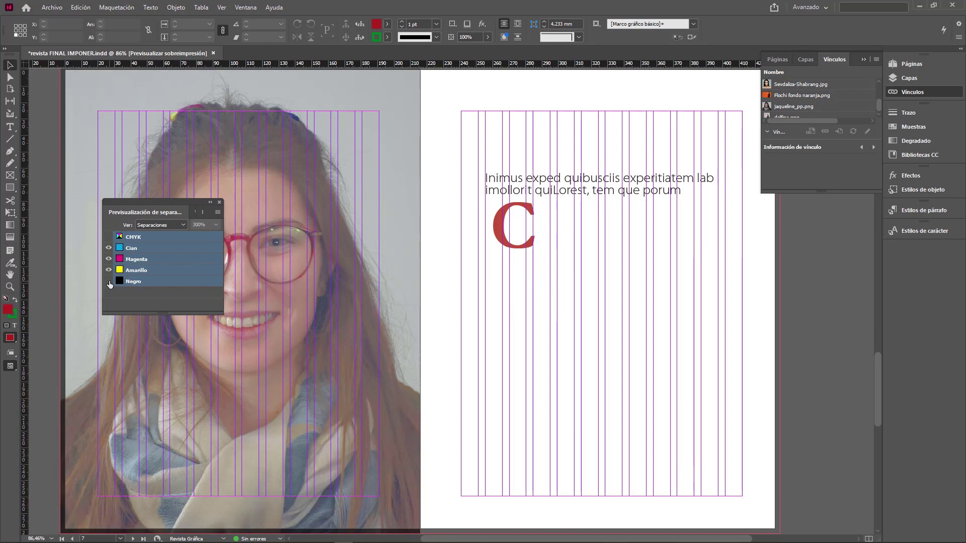
click(109, 281)
Examine the "primavera" page with the Negro, Amarillo and Magenta plates hidden one after another.
scroll(459, 370, down, 2)
scroll(458, 371, down, 10)
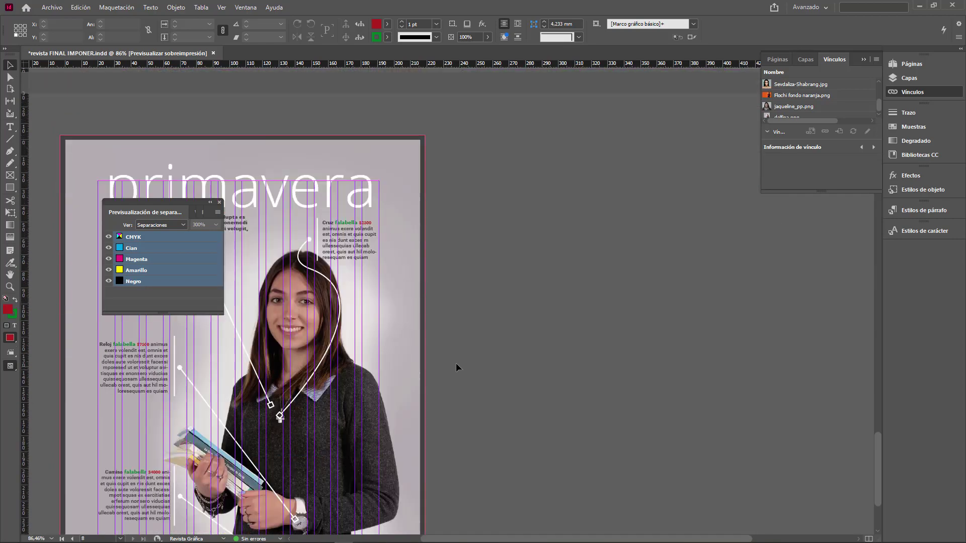
drag(457, 370, 654, 280)
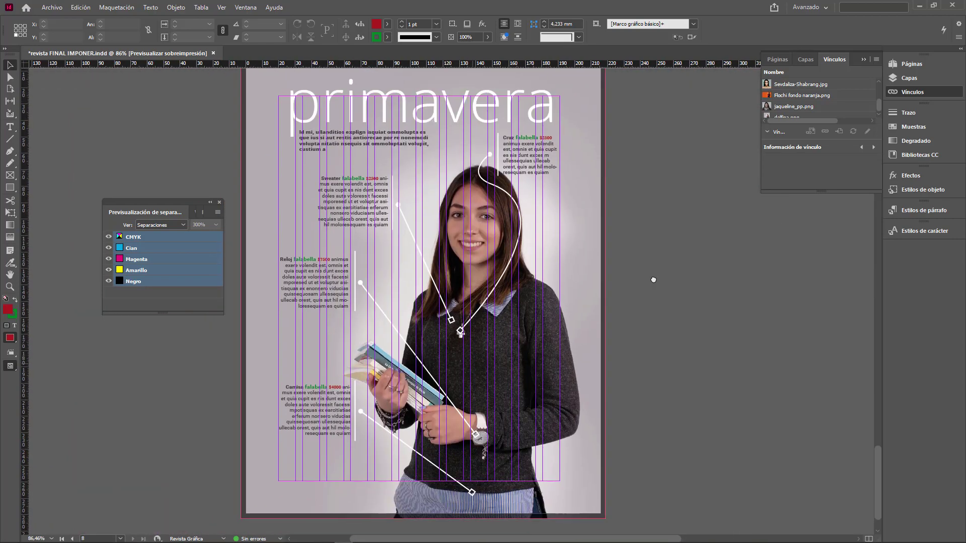
click(108, 282)
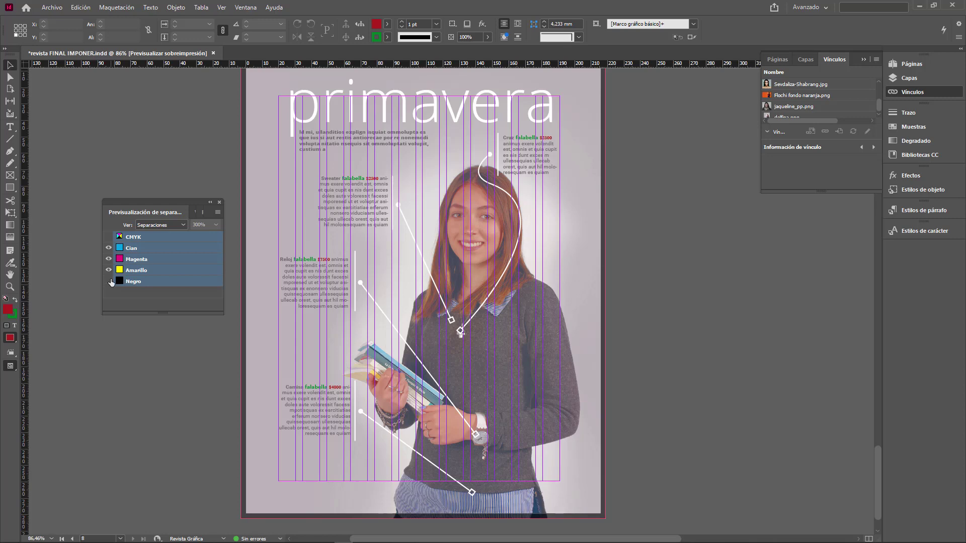
click(109, 270)
click(108, 259)
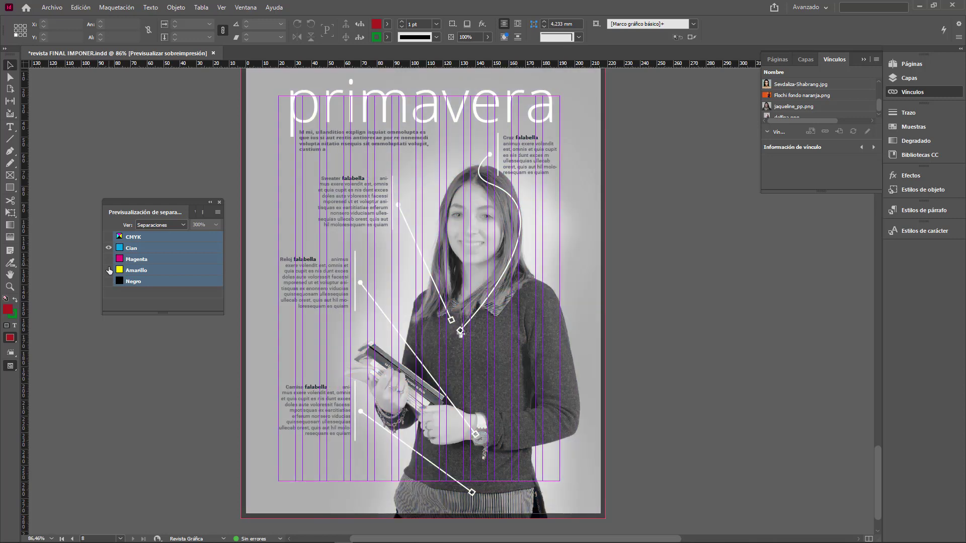
Compare the "primavera" page's text with the Magenta, Amarillo and Negro plates switched on and off, and restore all plates.
click(108, 261)
click(109, 261)
click(108, 260)
click(109, 271)
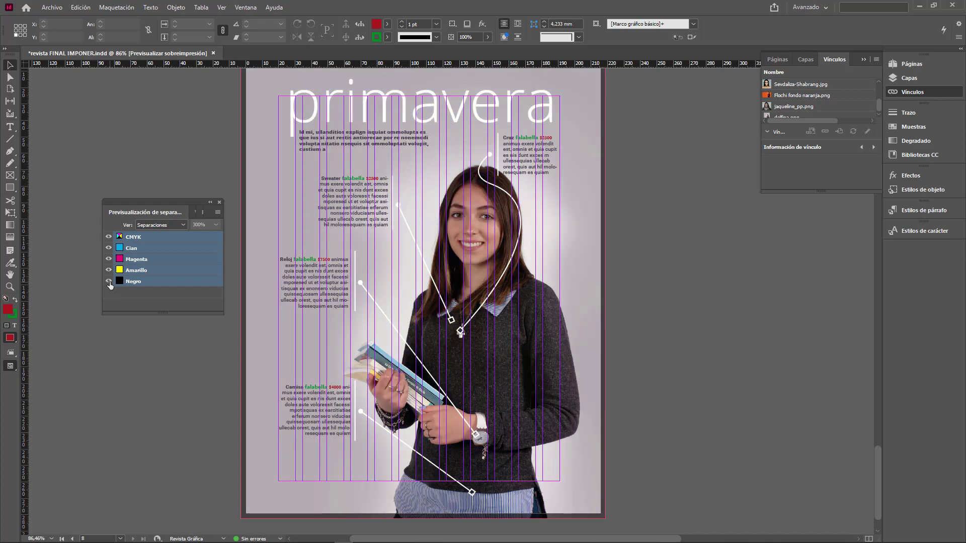
click(108, 281)
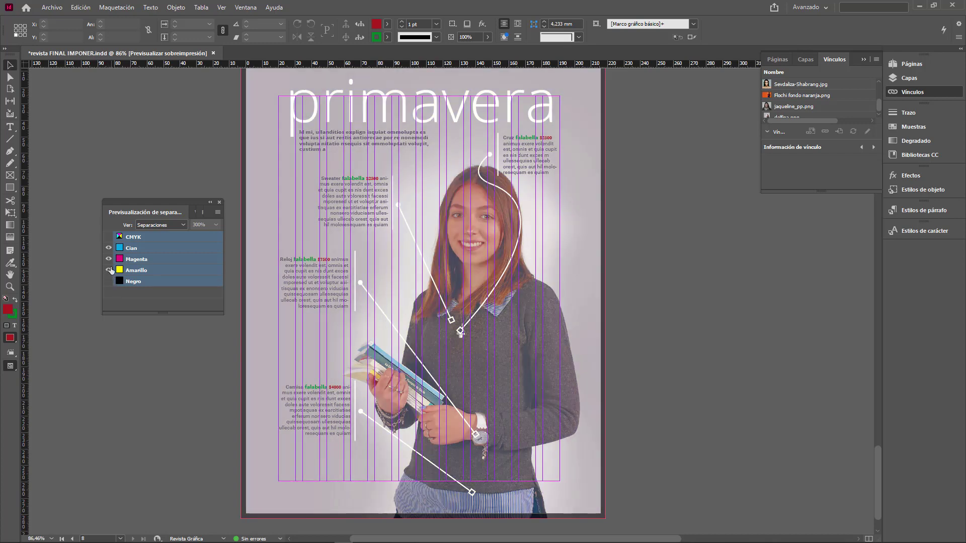
click(109, 281)
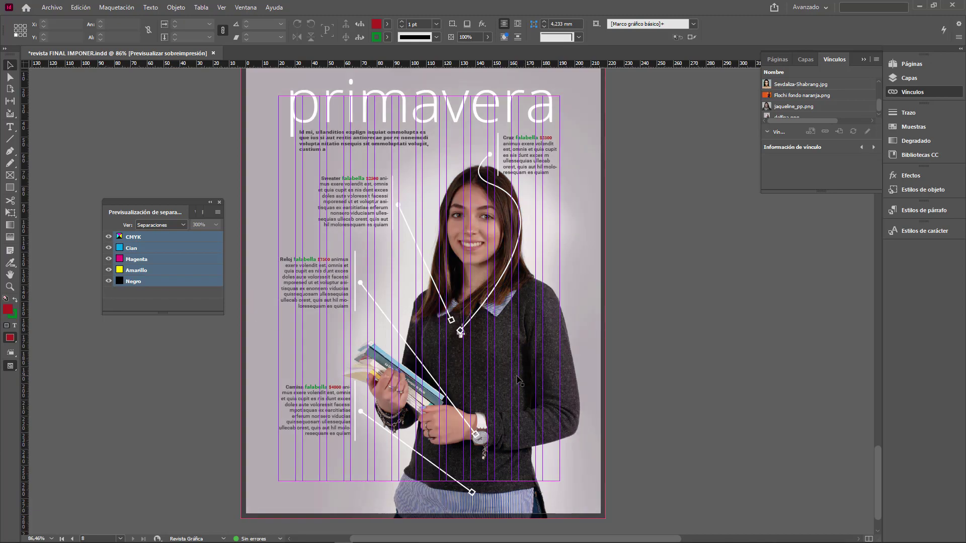
Return to the orange portrait page and examine it with the Negro plate hidden.
scroll(542, 374, up, 5)
scroll(542, 374, up, 15)
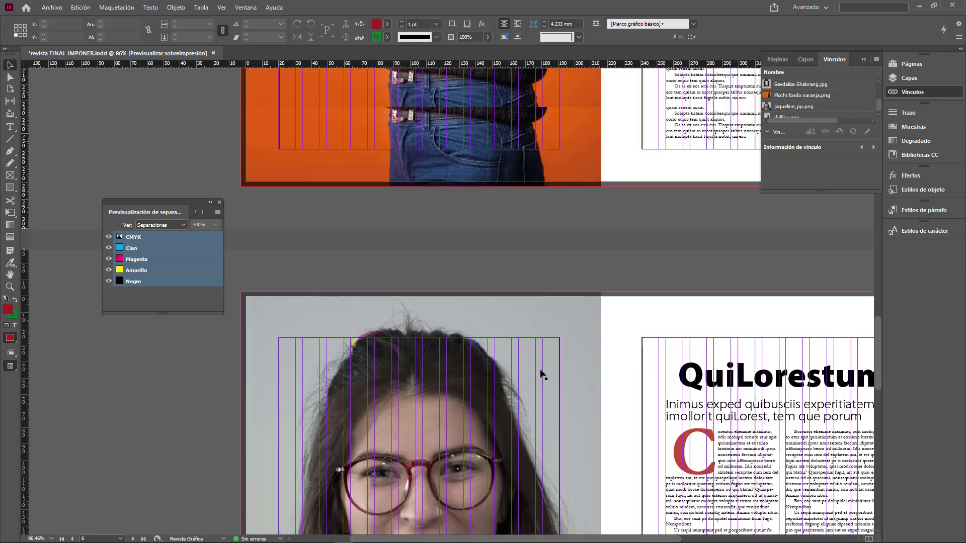
scroll(542, 374, up, 12)
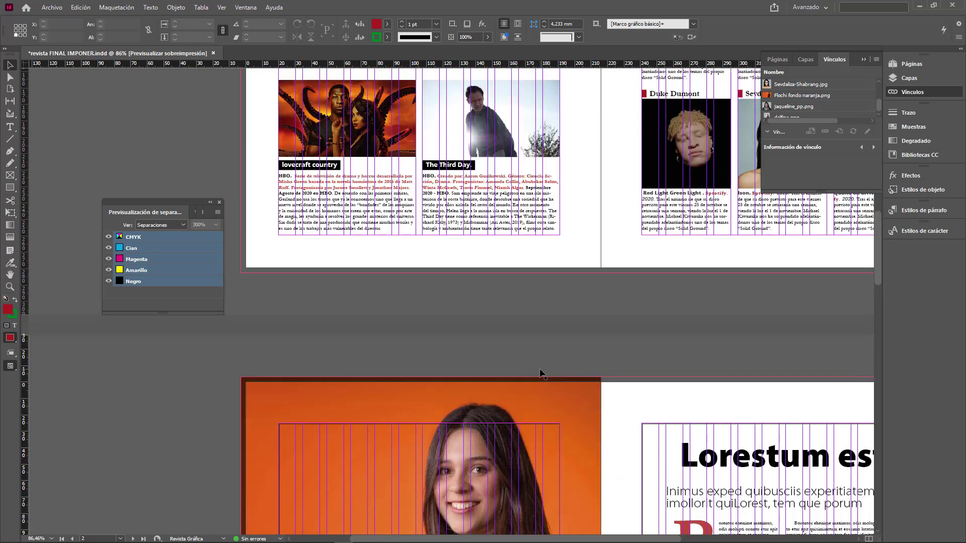
scroll(539, 369, down, 10)
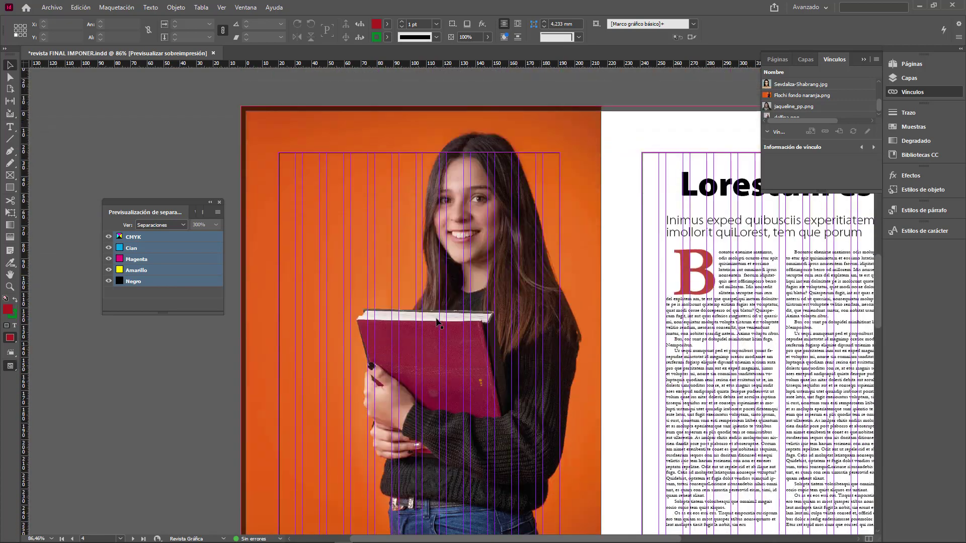
drag(405, 280, 459, 282)
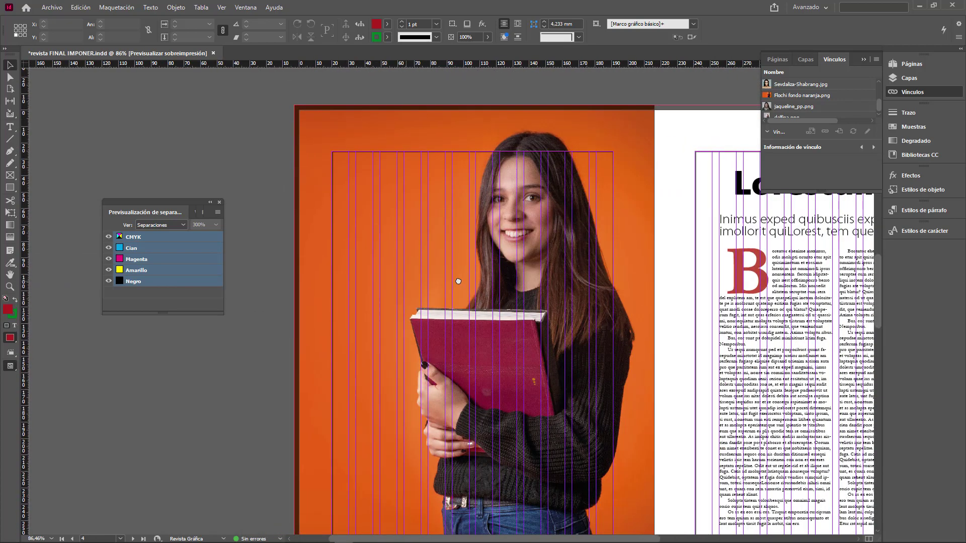
click(9, 129)
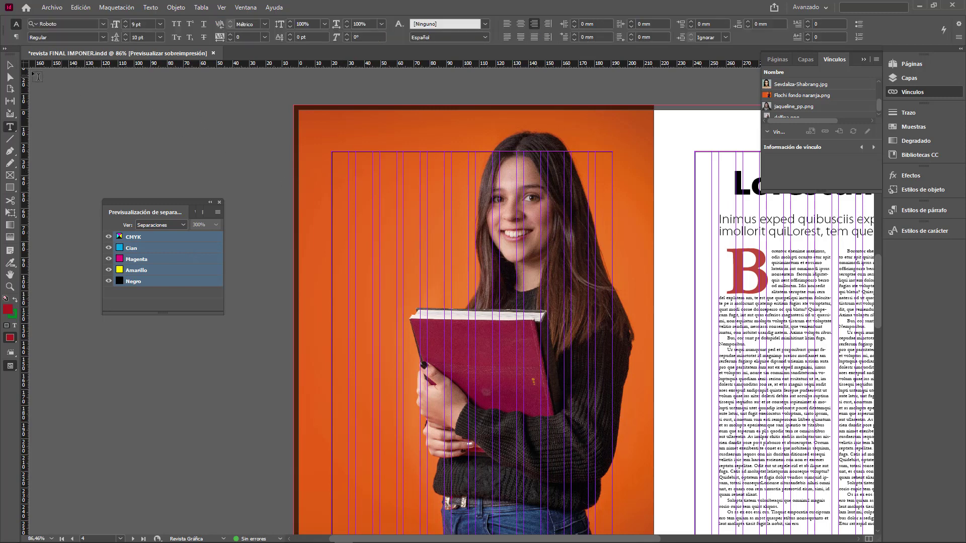
click(9, 65)
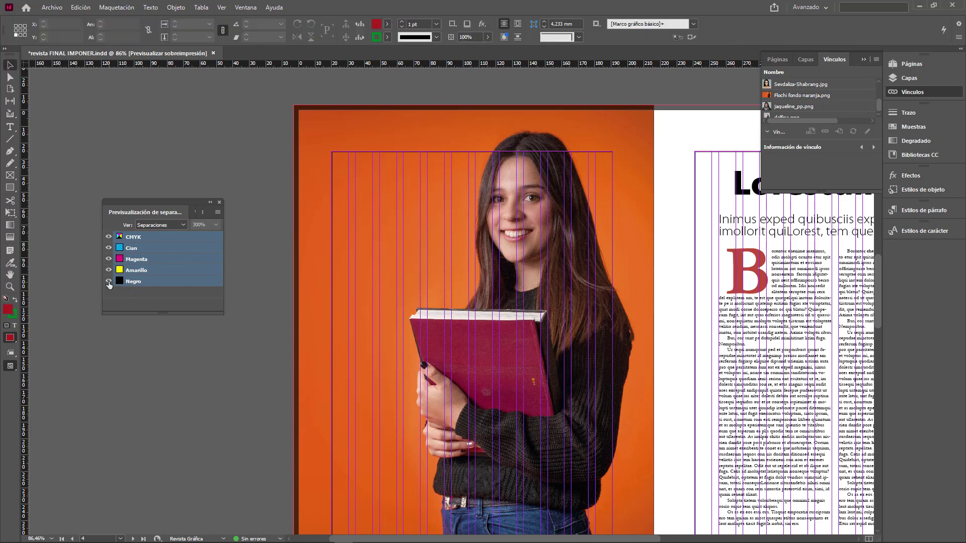
click(109, 282)
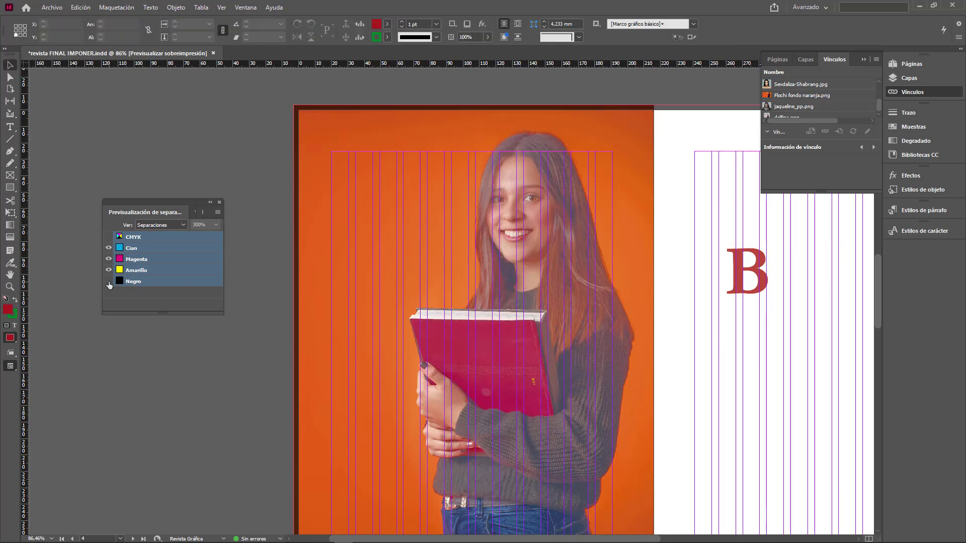
Switch the screen mode to Preview and compare the orange portrait page with and without the Negro plate.
click(10, 366)
click(42, 391)
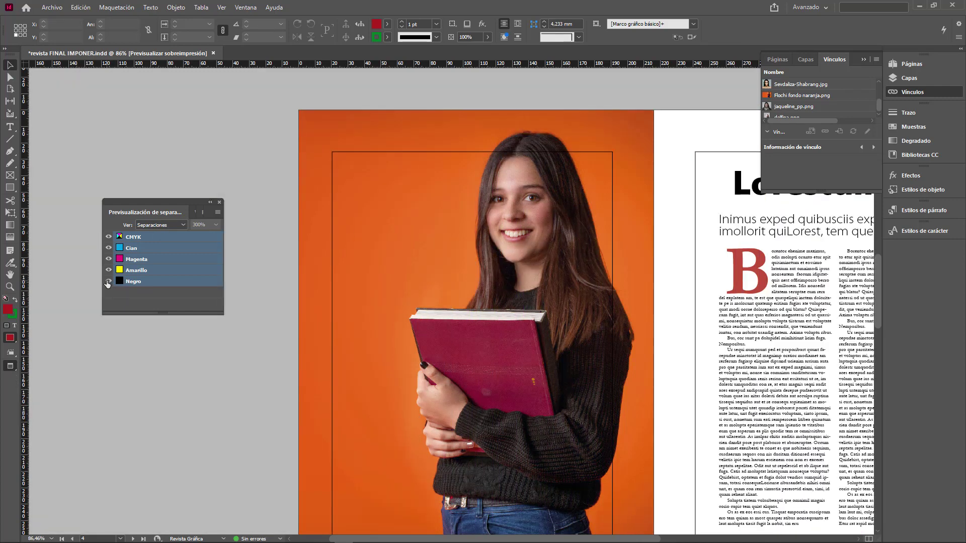
click(108, 281)
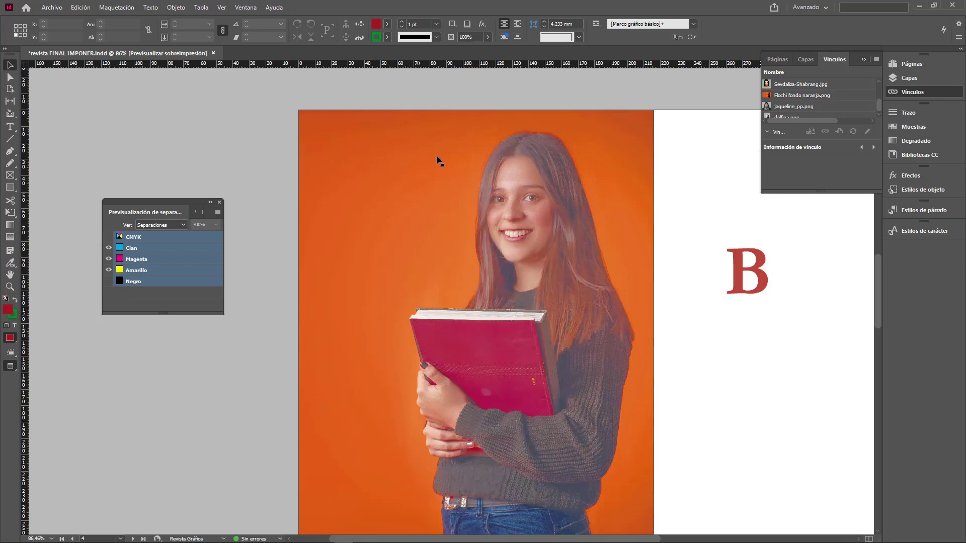
click(109, 281)
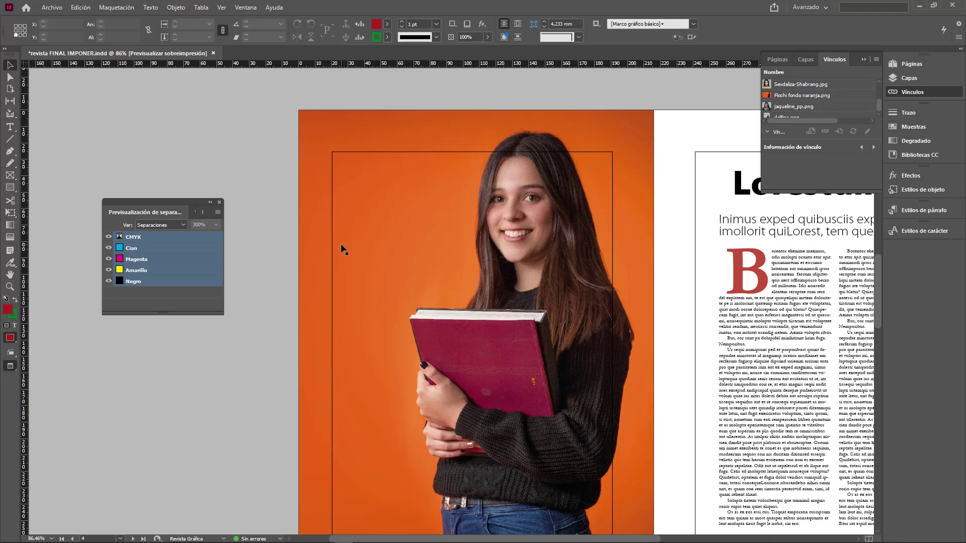
Examine the orange portrait and its background at 150% magnification with the Negro plate hidden.
key(ctrl+equal)
key(ctrl+equal)
key(ctrl+equal)
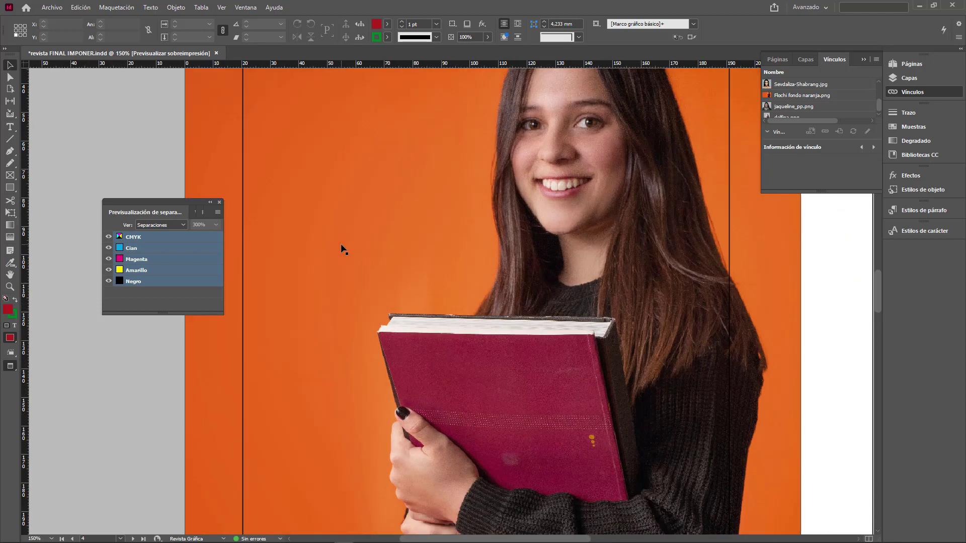
drag(341, 243, 390, 243)
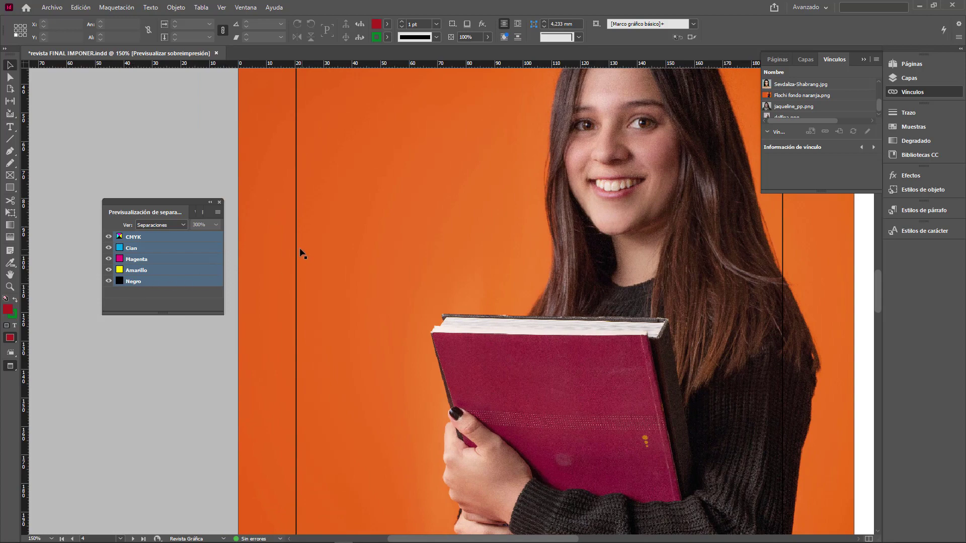
click(108, 282)
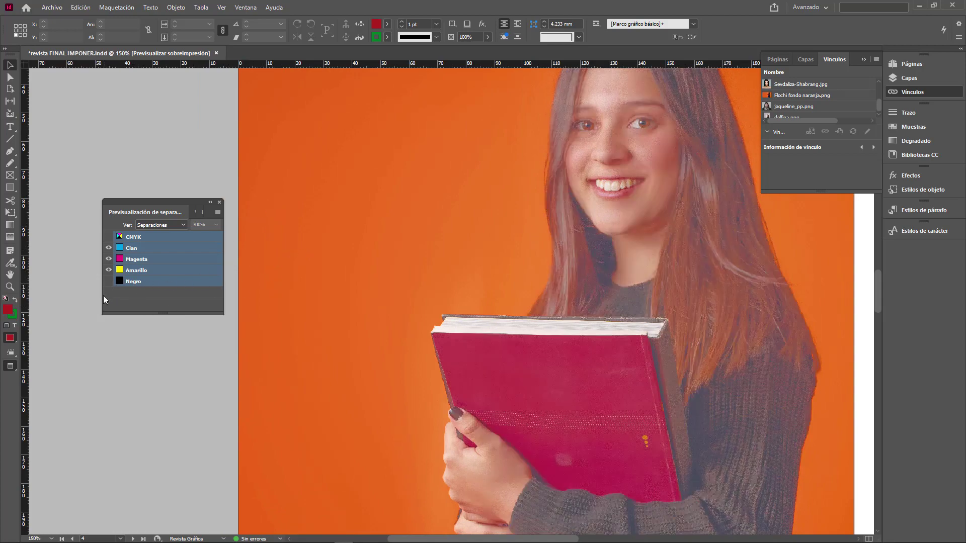
View the orange portrait on the Negro plate alone, restore all CMYK plates, and compare it with Negro switched off and on.
click(109, 282)
click(156, 284)
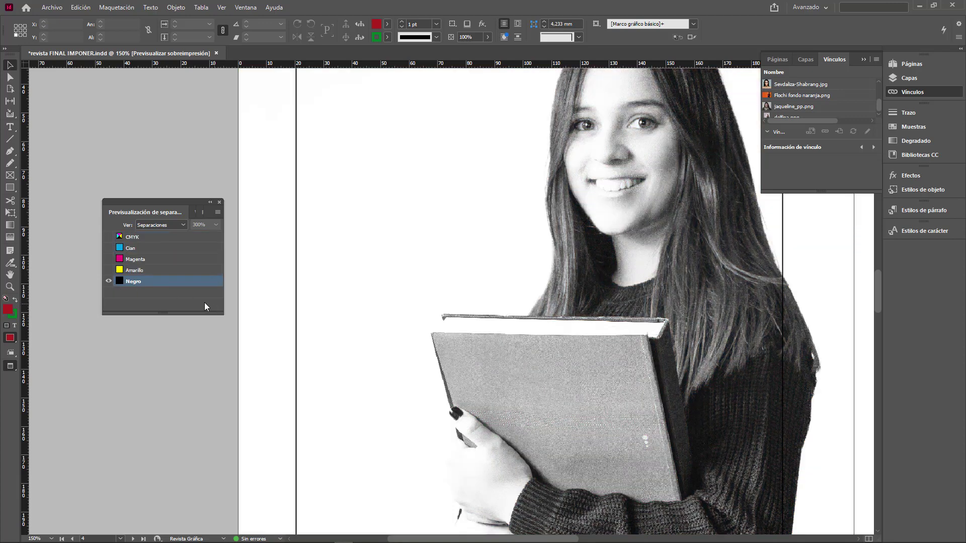
click(109, 236)
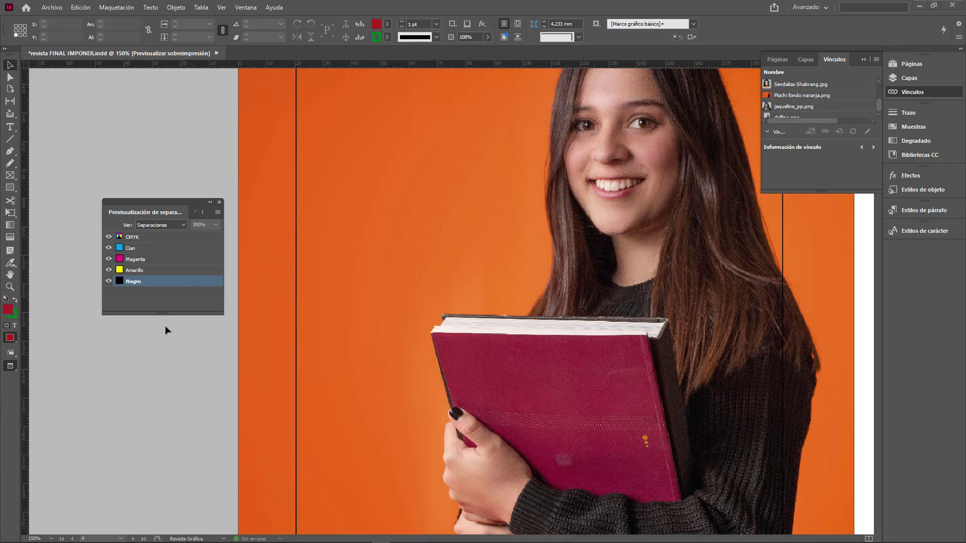
click(109, 281)
click(109, 281)
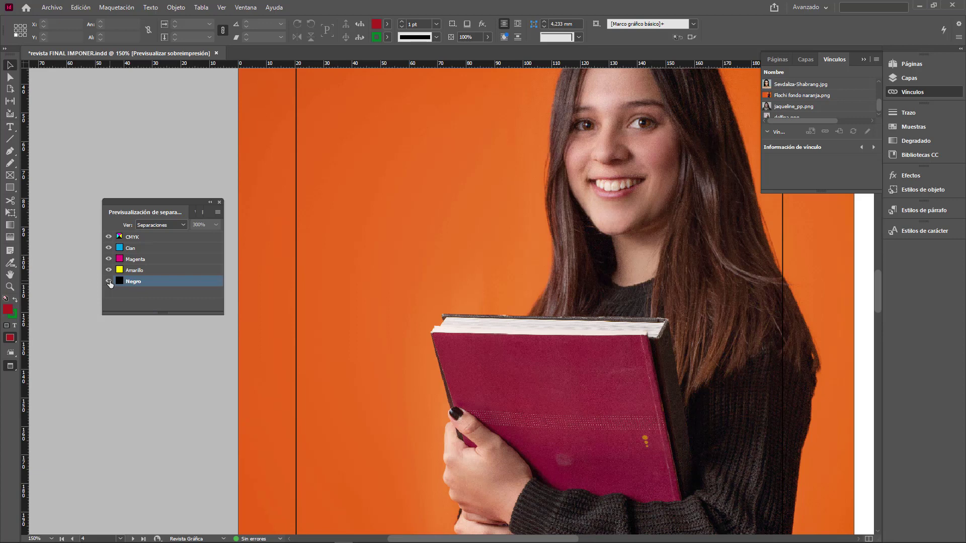
Disable overprinting of the [Negro] swatch at 100% in the Apariencia de negro preferences.
click(86, 11)
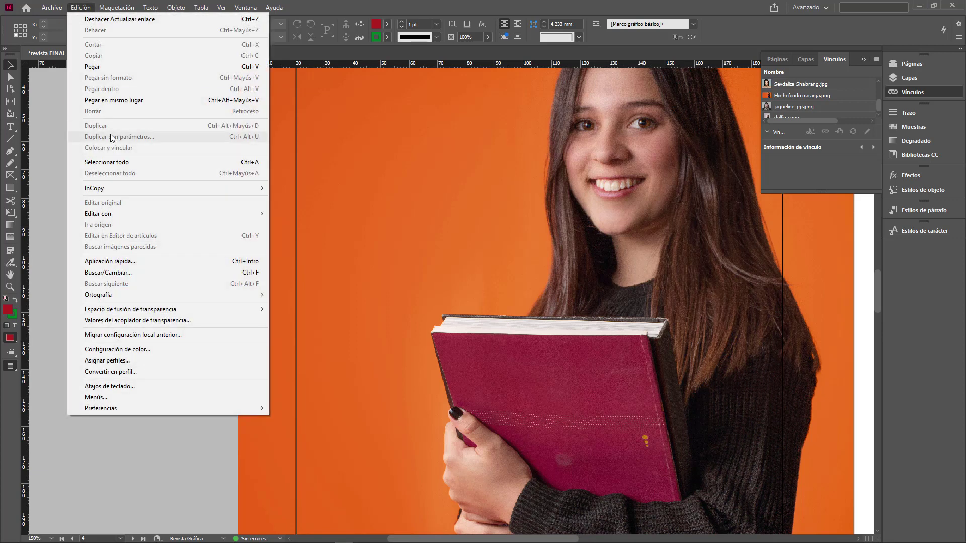
mouse_move(106, 414)
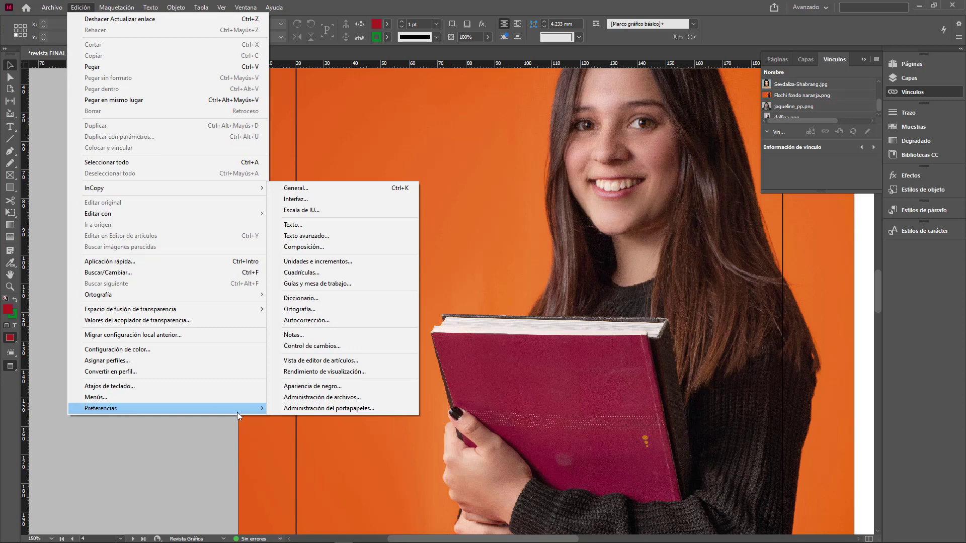
click(300, 388)
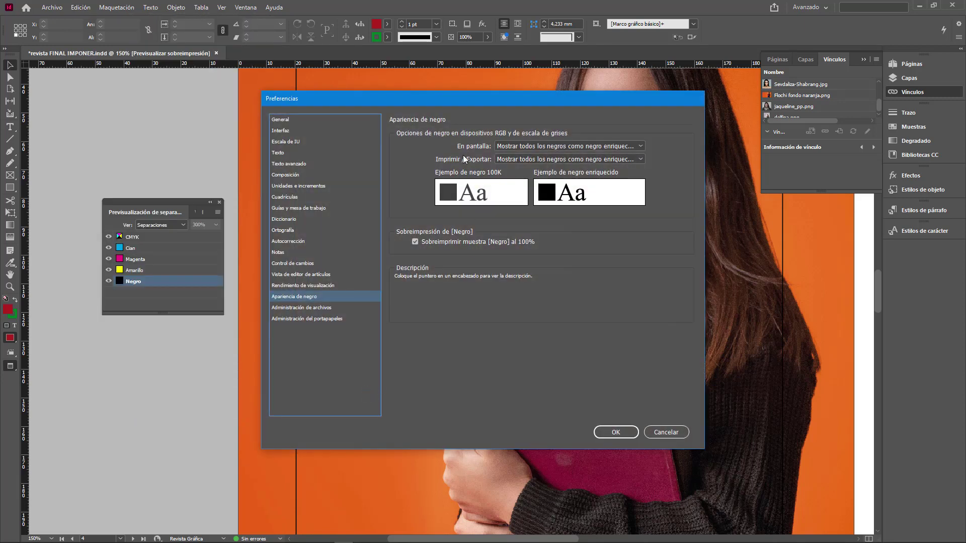
drag(461, 96, 651, 120)
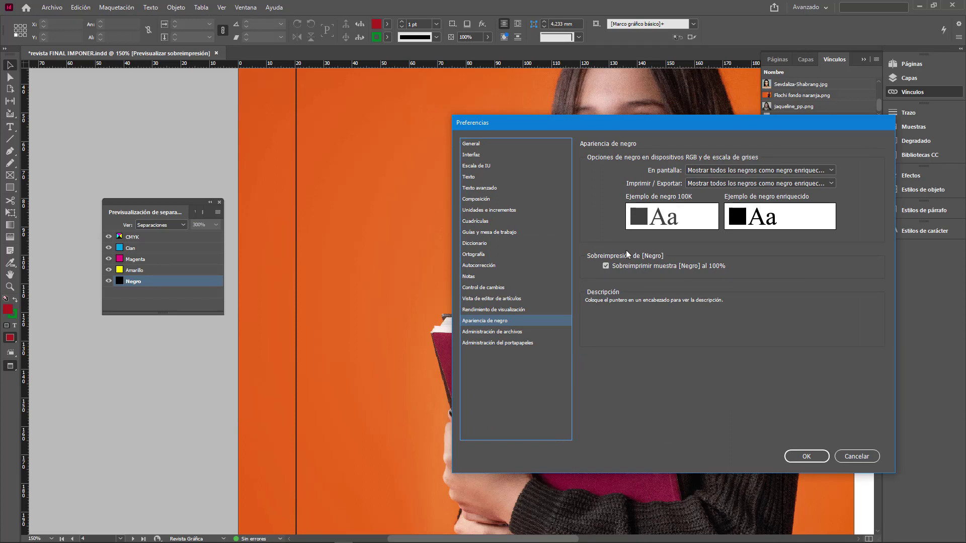
mouse_move(638, 264)
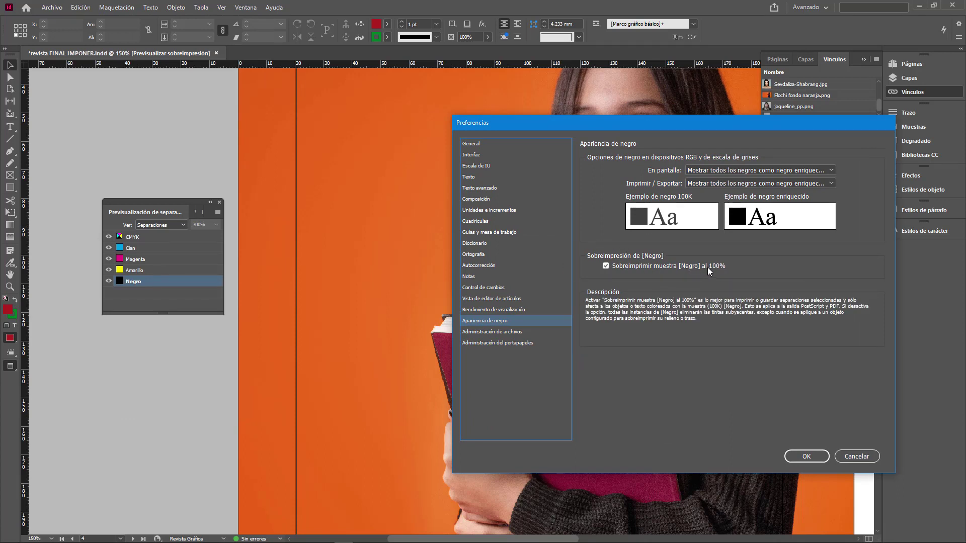
click(606, 267)
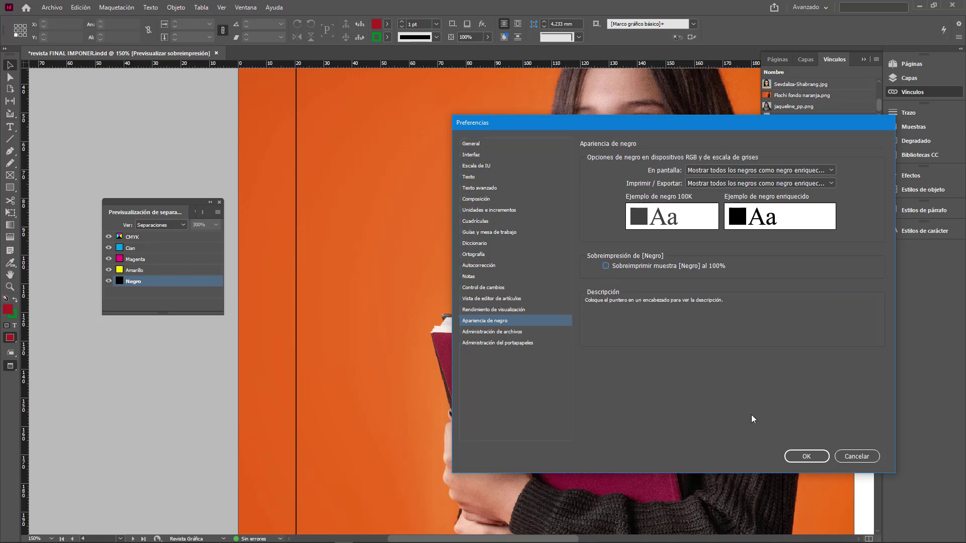
click(799, 455)
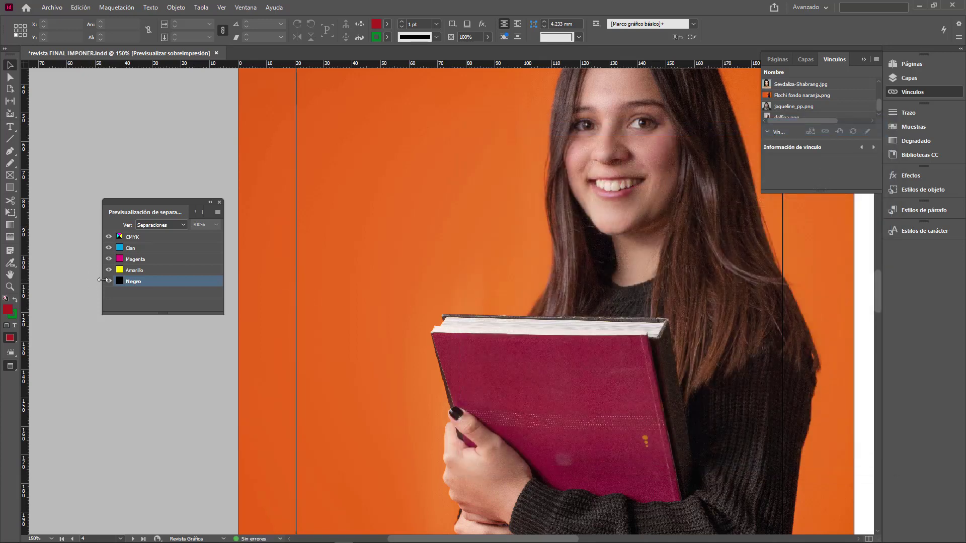
Compare the black guide lines over the orange background with the Negro plate hidden and shown.
click(108, 282)
click(108, 281)
click(109, 281)
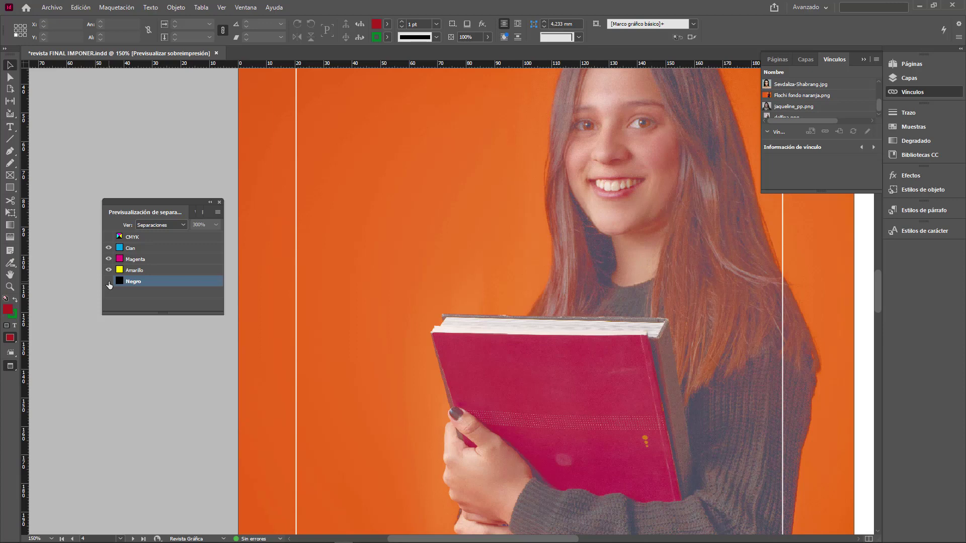
click(109, 281)
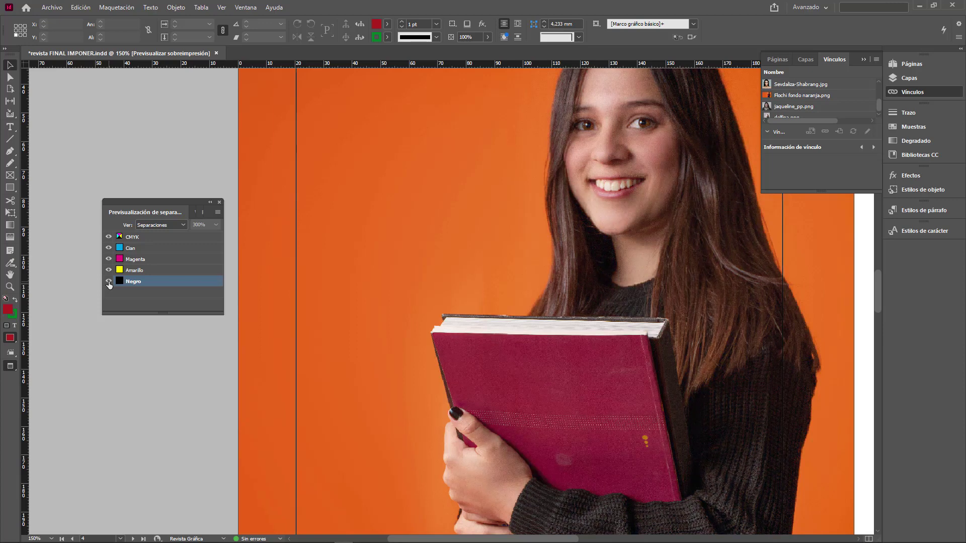
Re-enable Sobreimprimir muestra [Negro] al 100% in the Apariencia de negro preferences.
click(80, 7)
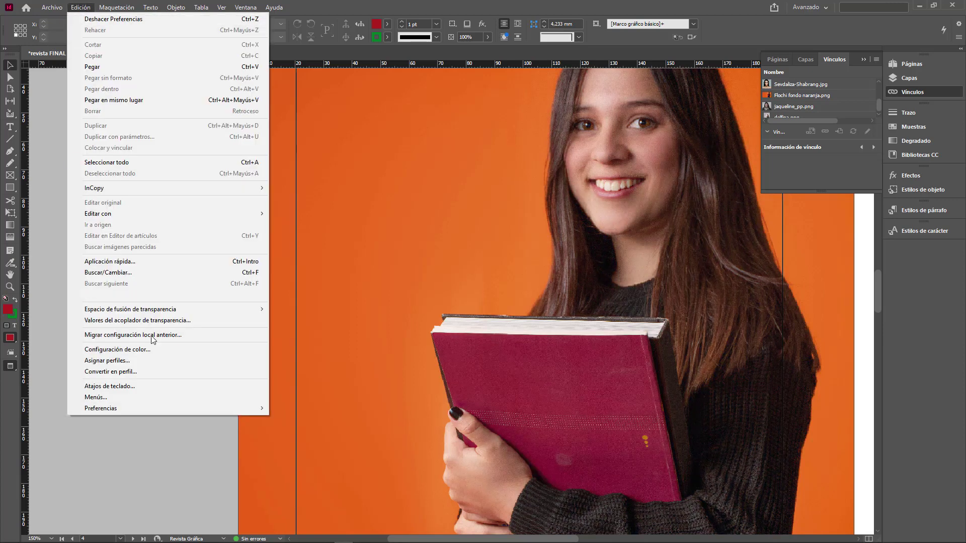
mouse_move(155, 406)
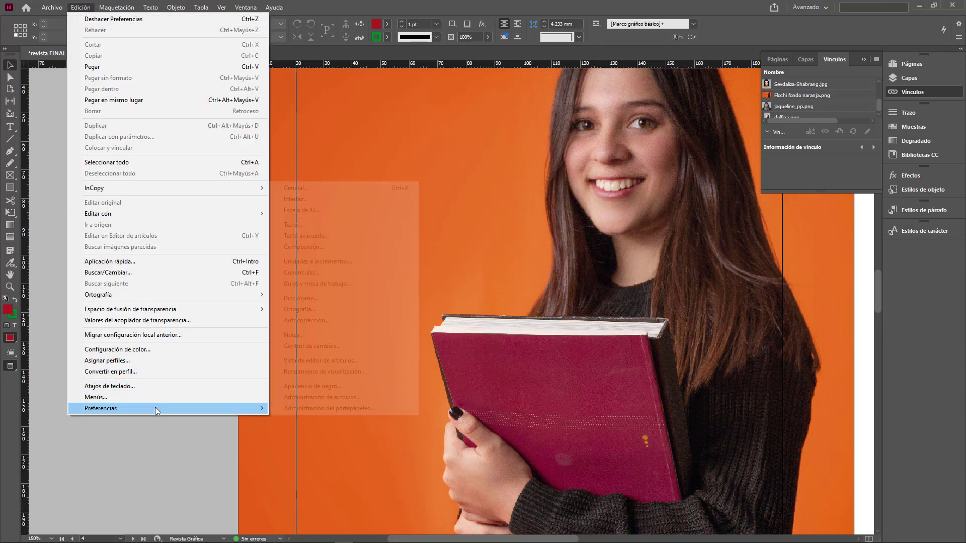
click(326, 387)
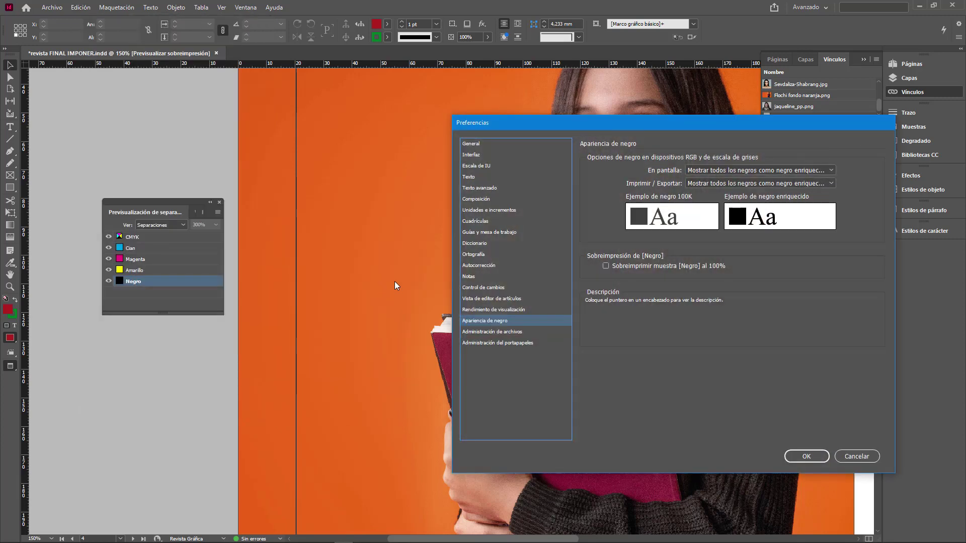
click(606, 266)
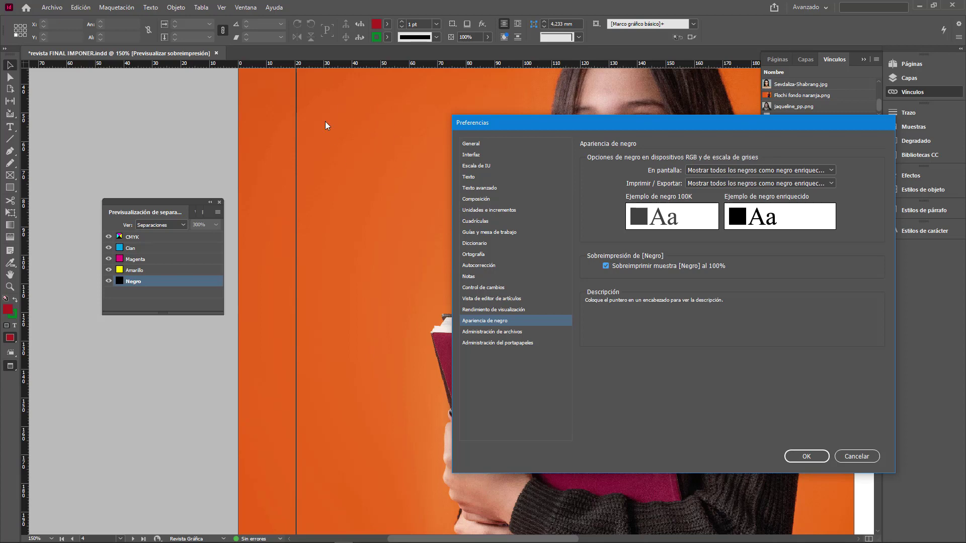
click(811, 458)
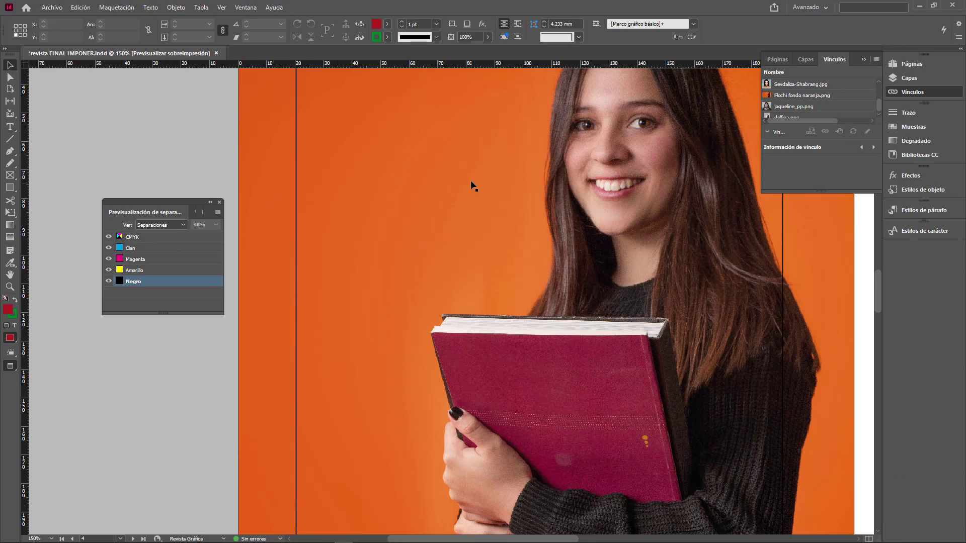
Draw a small rectangle about 16.7 × 4.9 mm on the orange background beside the thumb holding the book.
drag(472, 186, 303, 155)
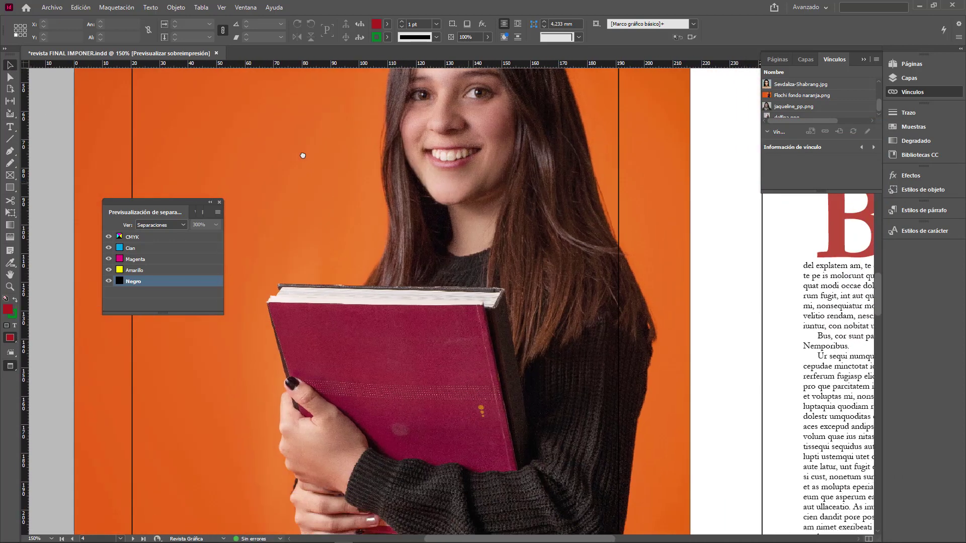
drag(589, 433, 654, 289)
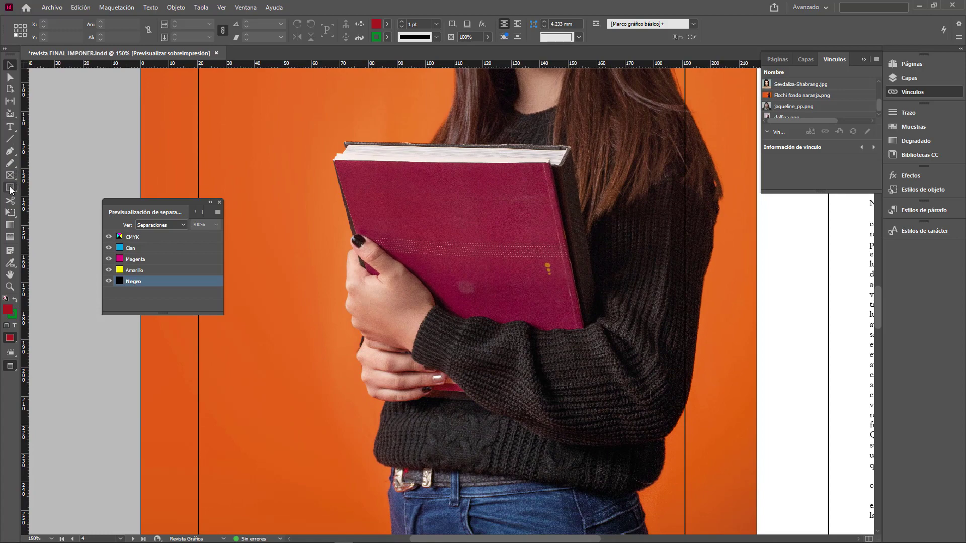
click(10, 189)
drag(309, 233, 357, 246)
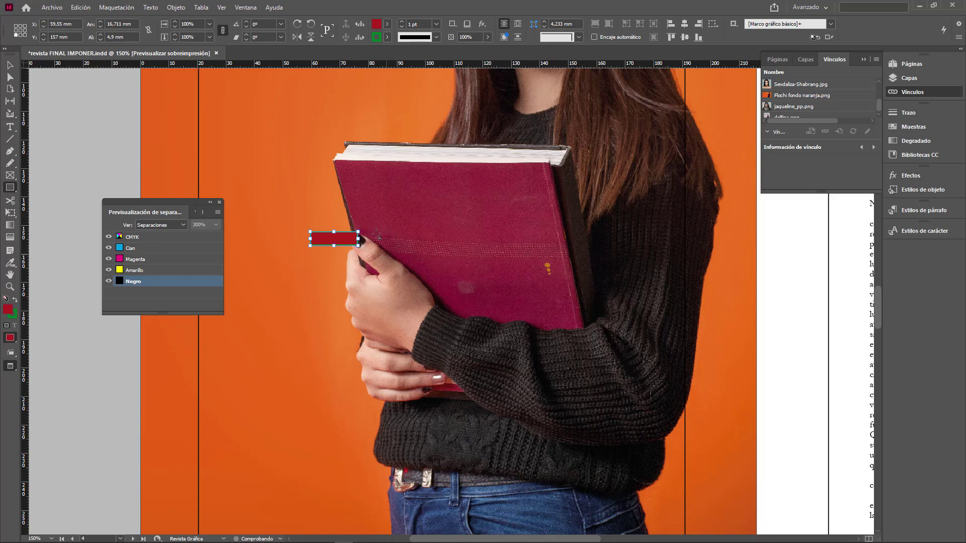
Fill the small rectangle with the [Negro] swatch and set its stroke to [Ninguna].
click(387, 25)
click(316, 89)
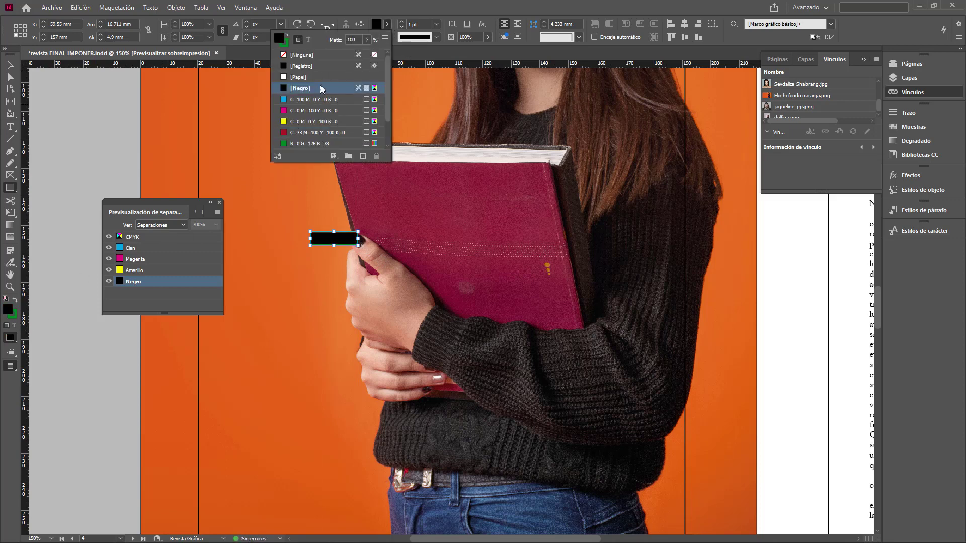
click(397, 10)
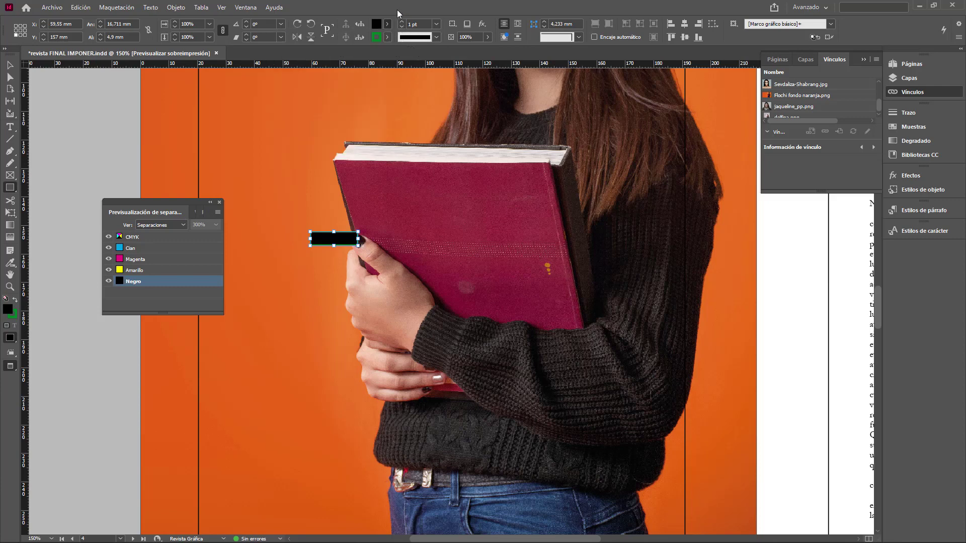
click(387, 37)
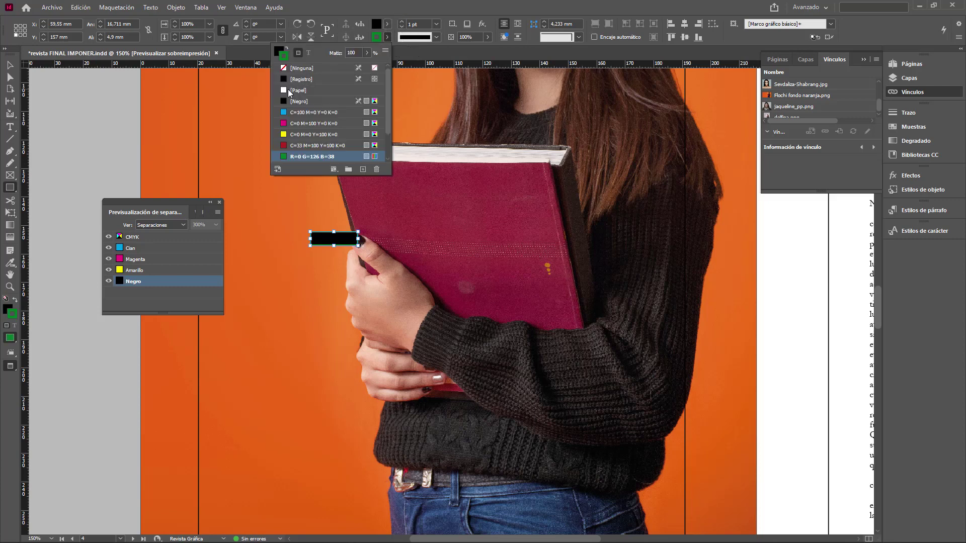
click(287, 70)
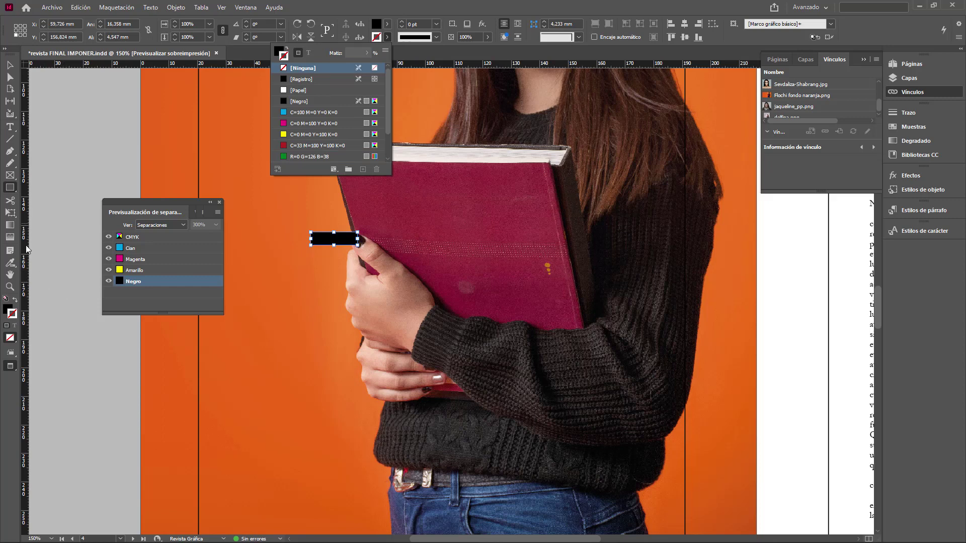
Examine the black rectangle at 400% magnification with the Negro plate switched off and on.
click(12, 288)
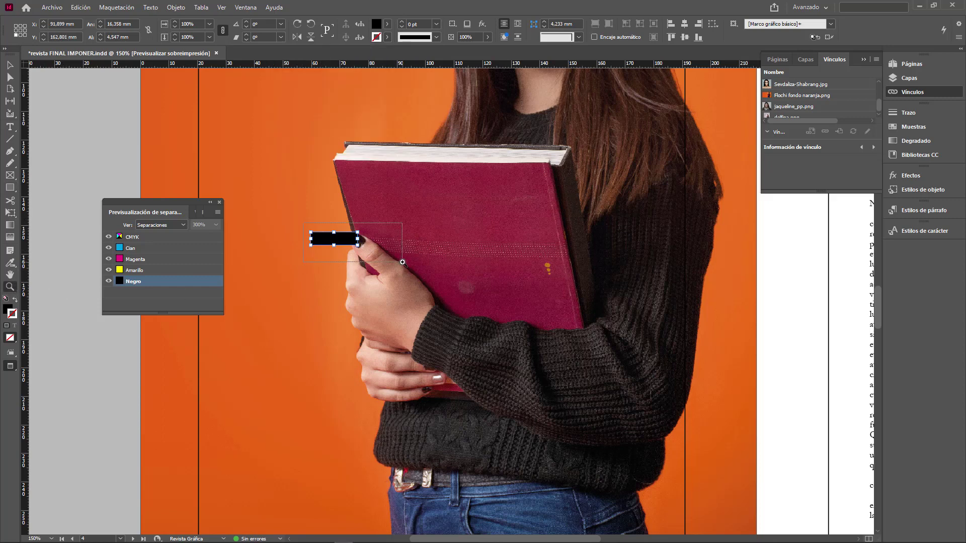
drag(303, 223, 402, 262)
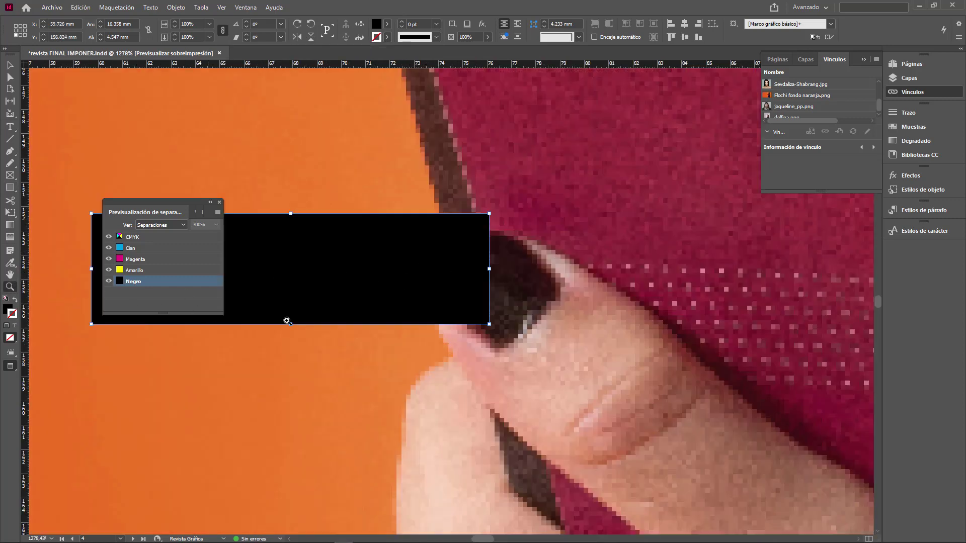
key(ctrl+minus)
key(ctrl+minus)
key(ctrl+minus)
key(ctrl+minus)
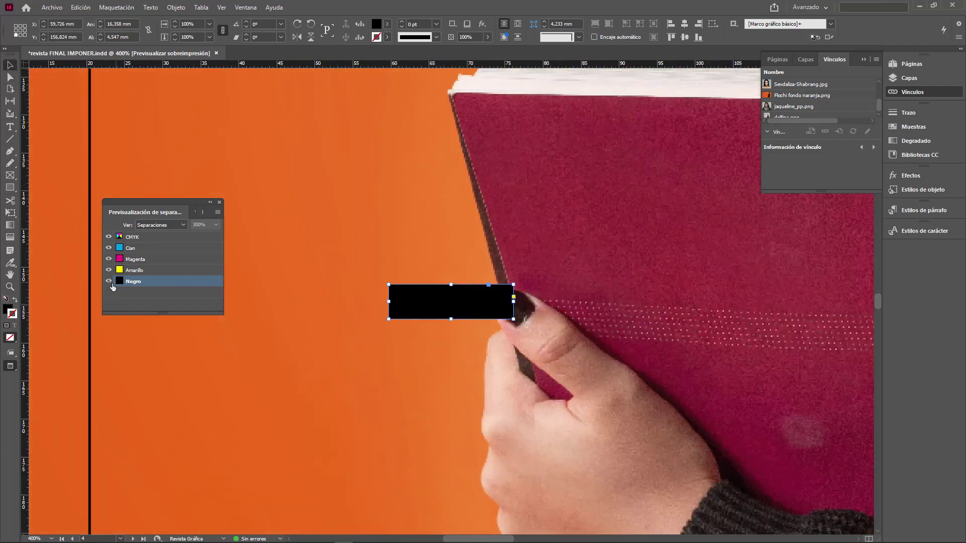
click(92, 259)
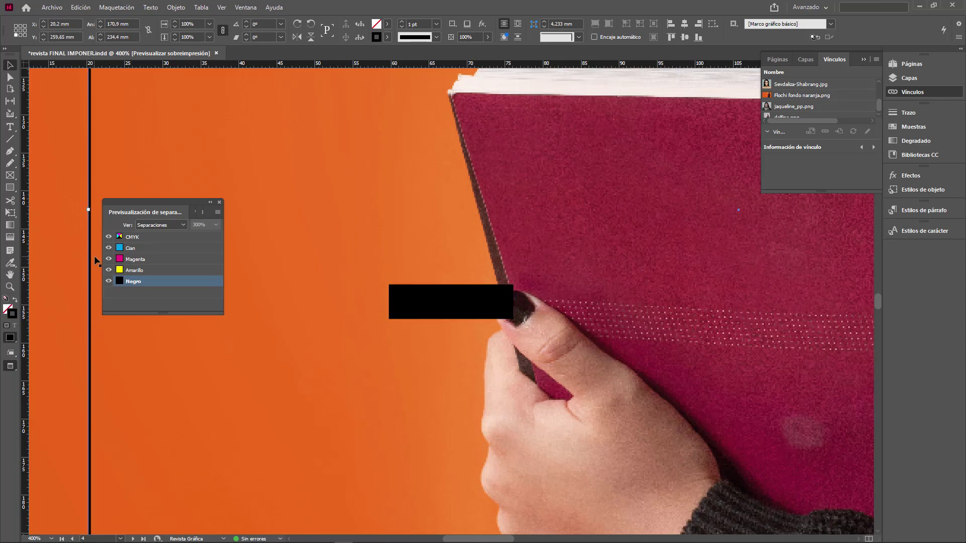
click(109, 281)
click(109, 282)
Hide the Amarillo, Magenta and Cian plates one by one around the black rectangle, and restore all three.
click(108, 271)
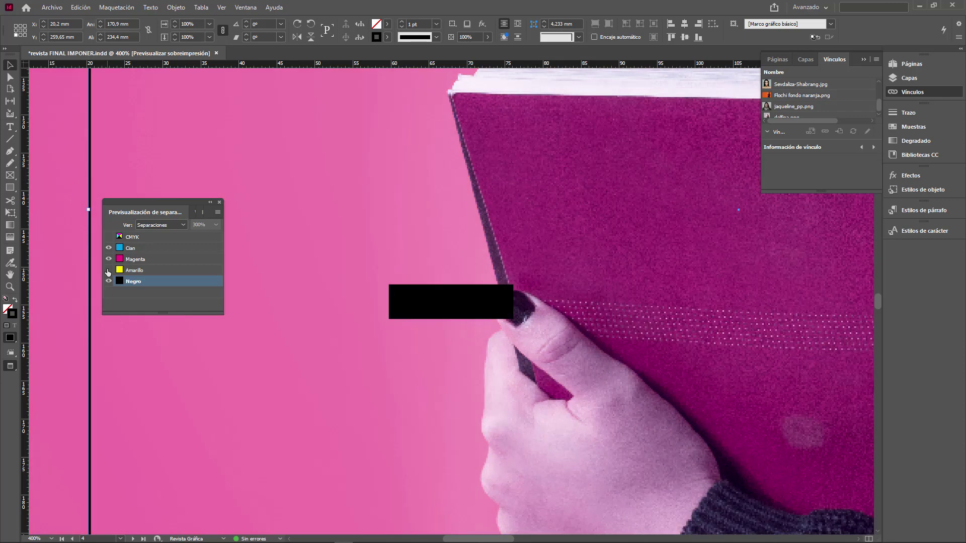
click(109, 259)
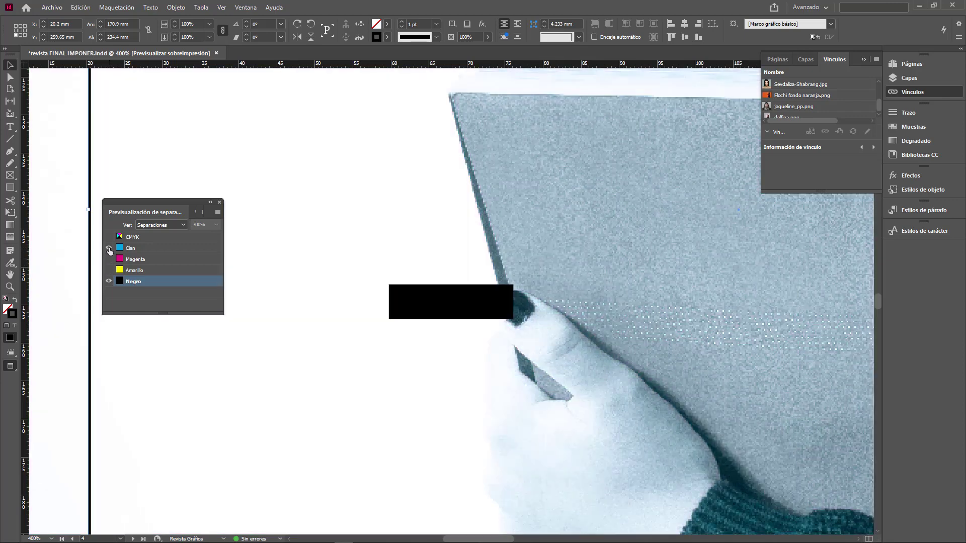
click(109, 248)
click(109, 248)
click(108, 260)
click(108, 271)
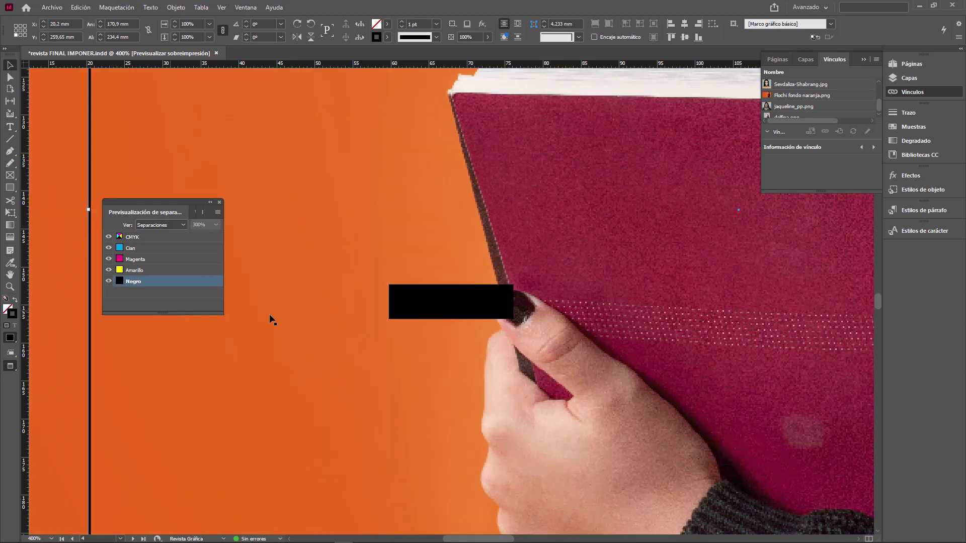
Check beneath the selected black rectangle with the Negro plate hidden, restore the plate and delete the rectangle.
click(442, 314)
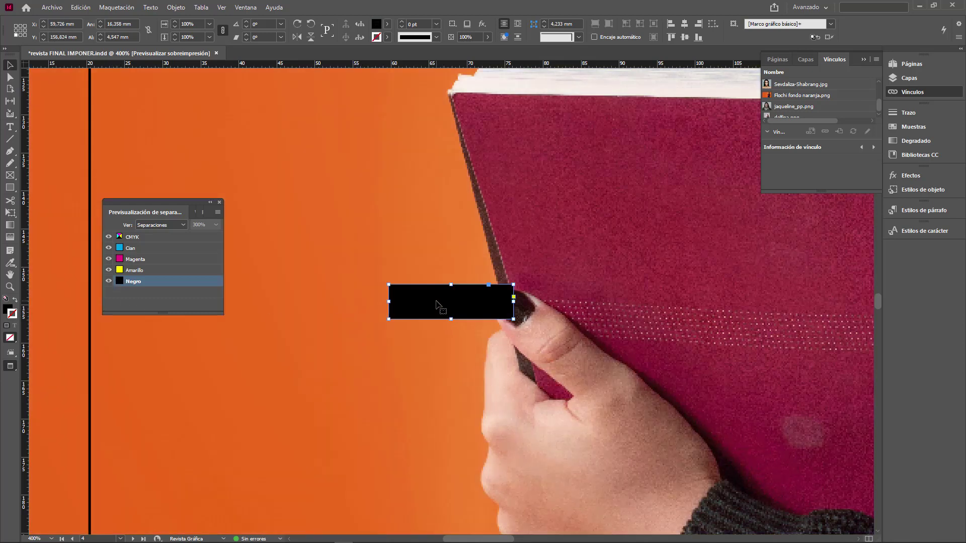
click(109, 282)
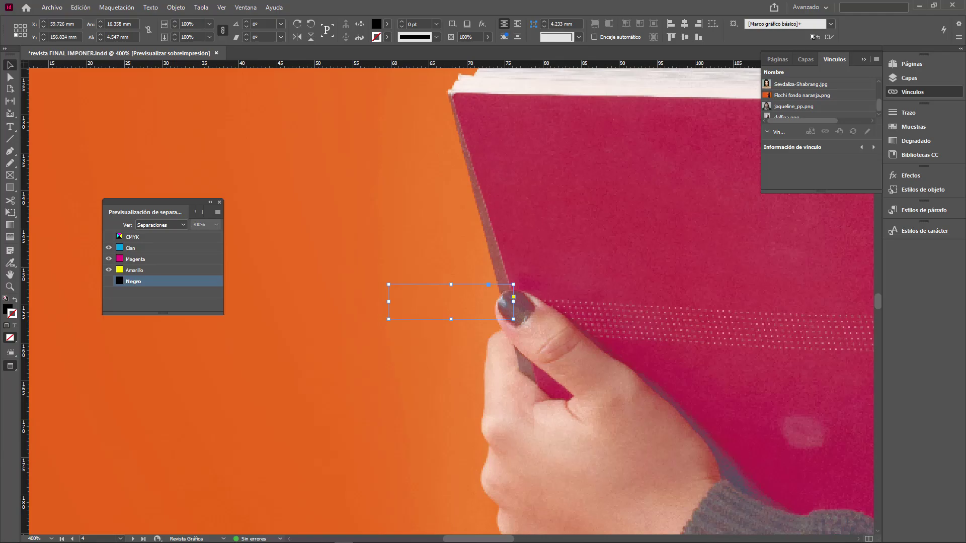
click(109, 281)
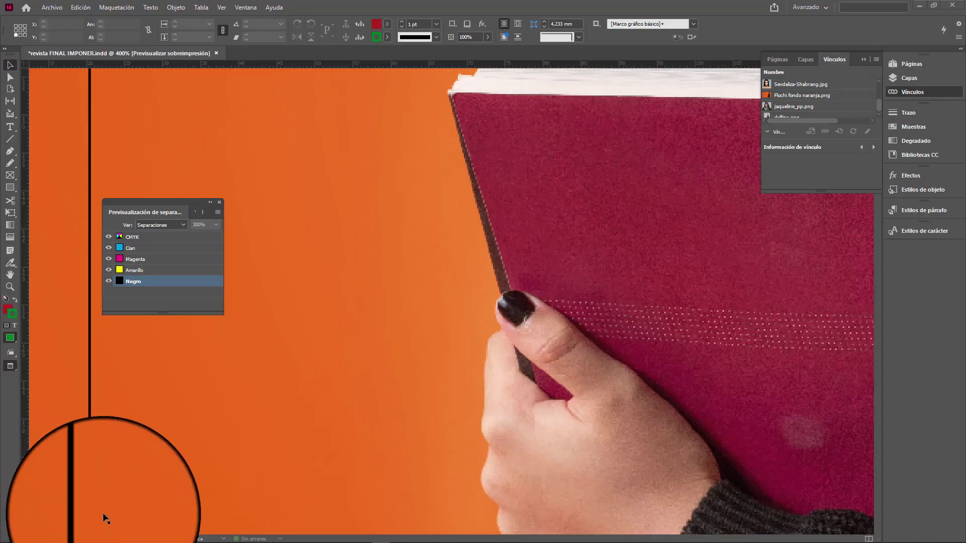
Turn off the separations preview by setting its view to Desactivado.
click(186, 226)
click(180, 236)
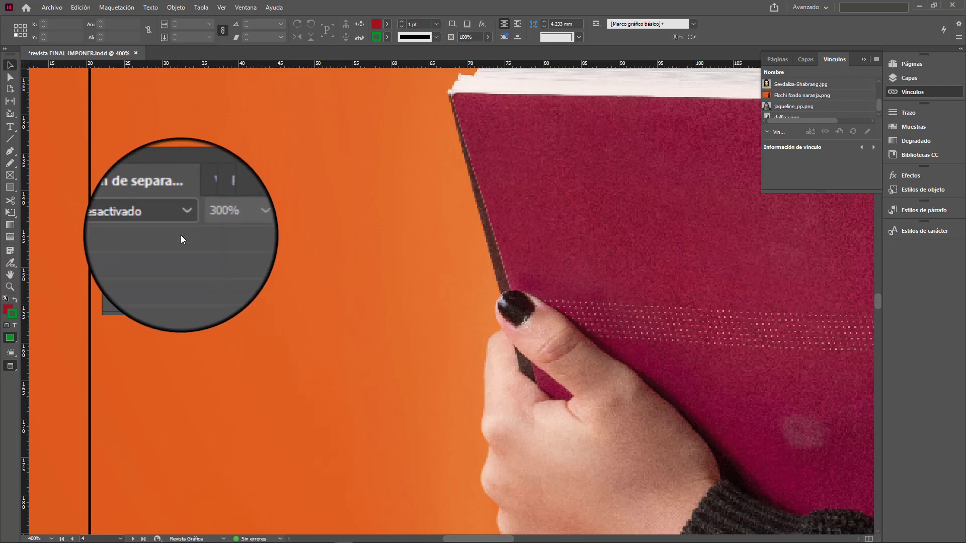
Return to a 50% view of the spread and show the document's layers in an enlarged list.
key(ctrl+minus)
key(ctrl+minus)
key(ctrl+minus)
key(ctrl+minus)
key(ctrl+minus)
key(ctrl+minus)
key(ctrl+minus)
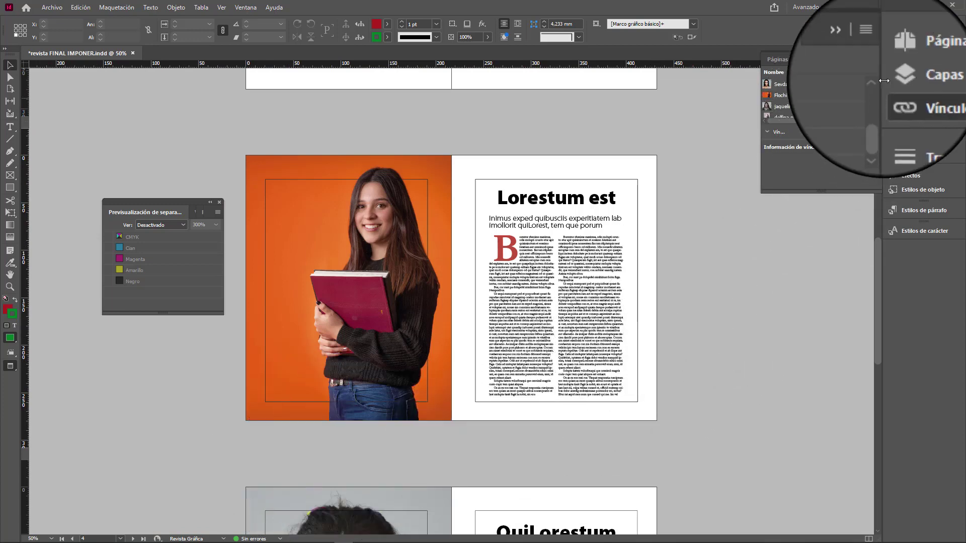
click(907, 78)
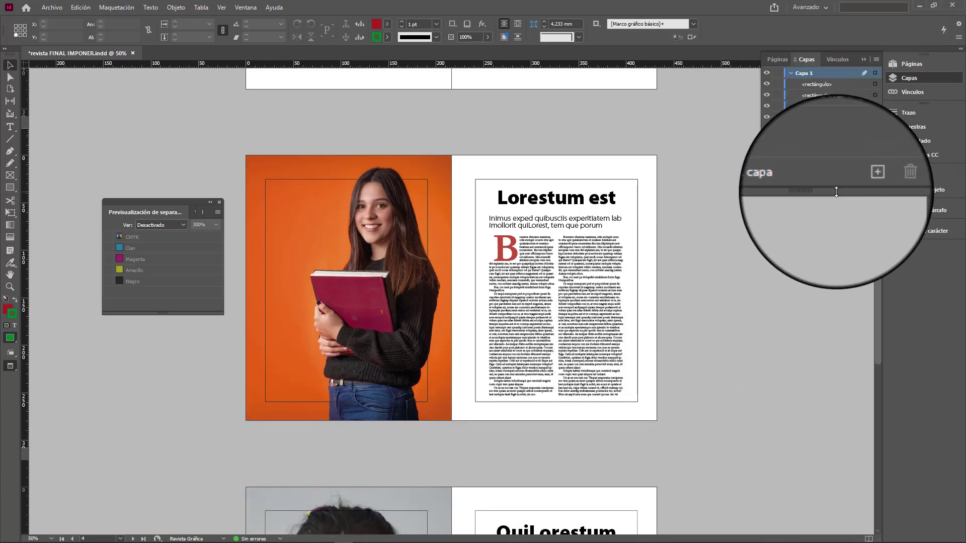
drag(836, 192, 846, 239)
Look through all the magazine spreads from the neo cover to the primavera back page, ending at the cover.
scroll(678, 334, up, 1)
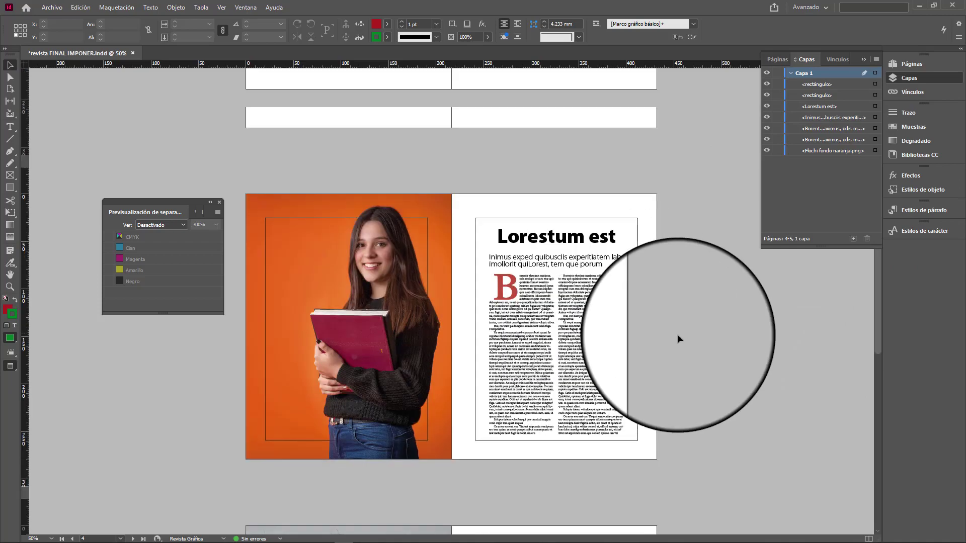
scroll(677, 334, up, 15)
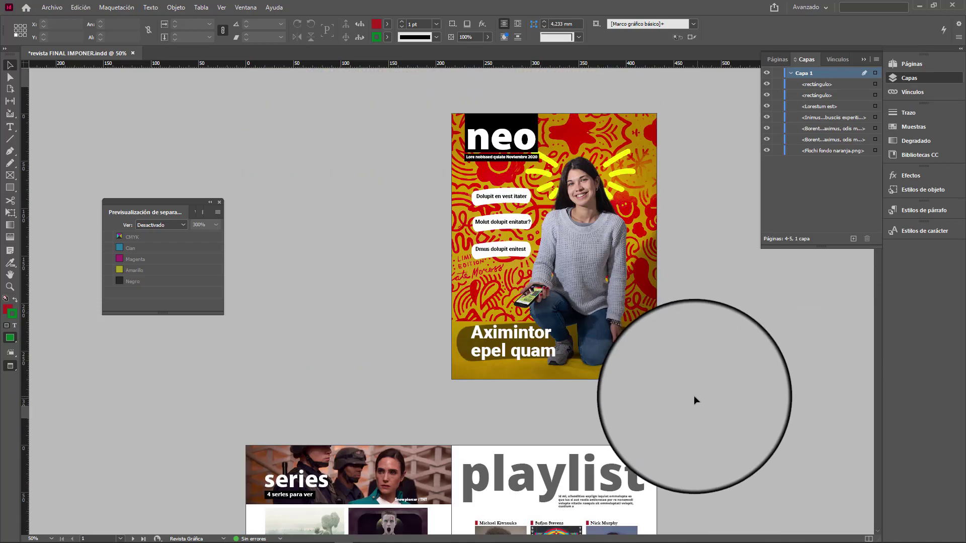
scroll(699, 387, down, 8)
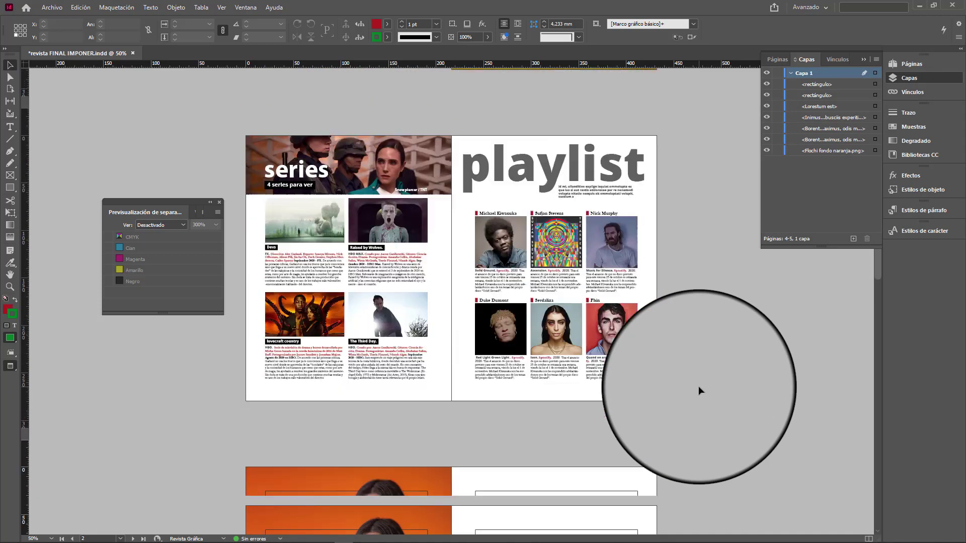
scroll(699, 385, down, 20)
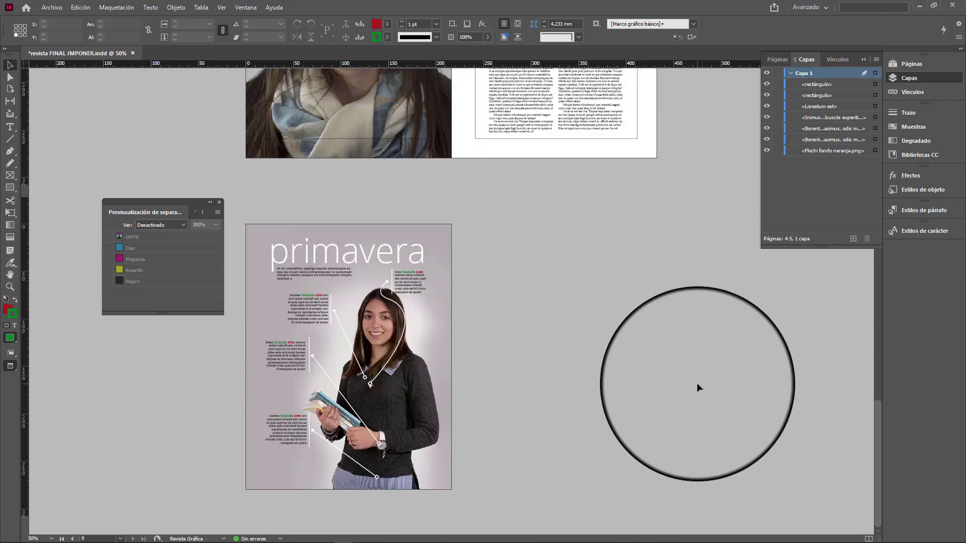
scroll(697, 388, up, 20)
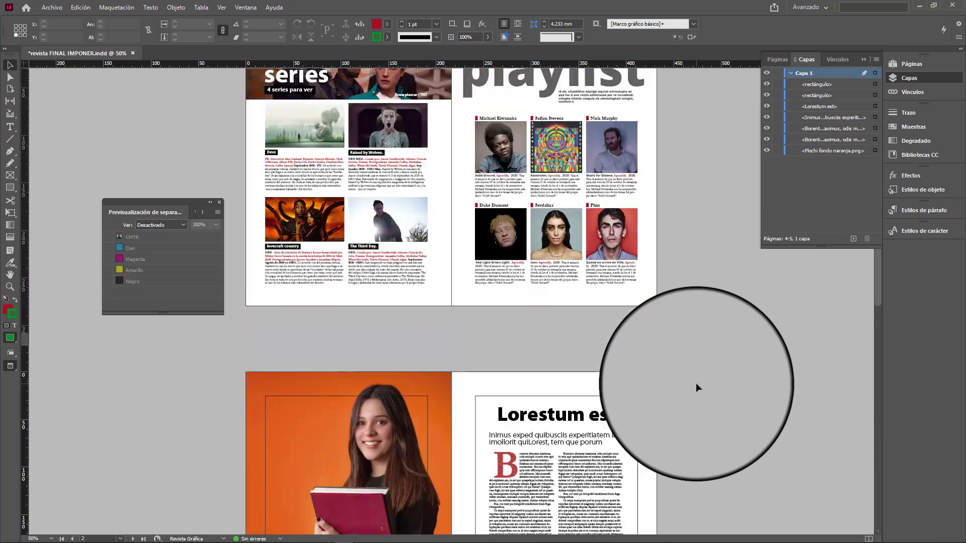
scroll(696, 382, up, 10)
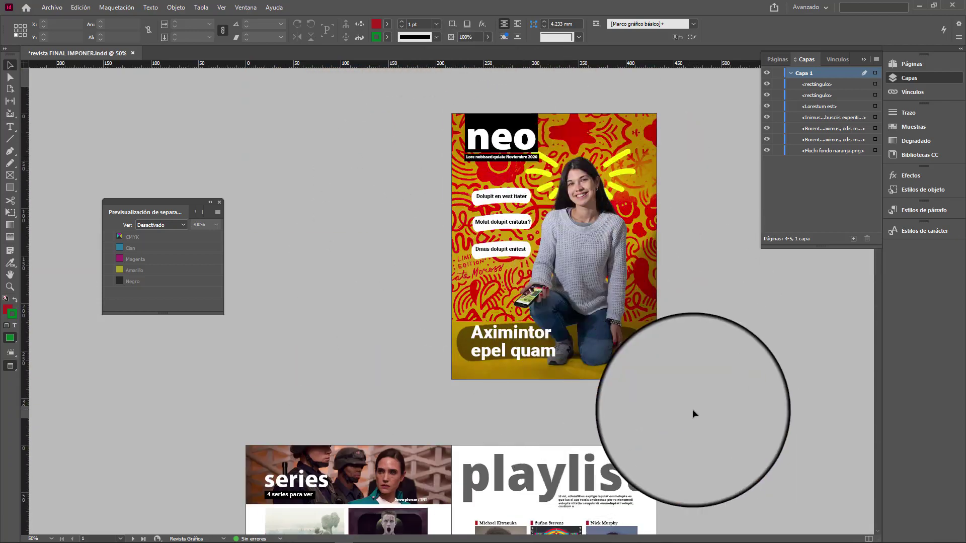
scroll(693, 410, down, 20)
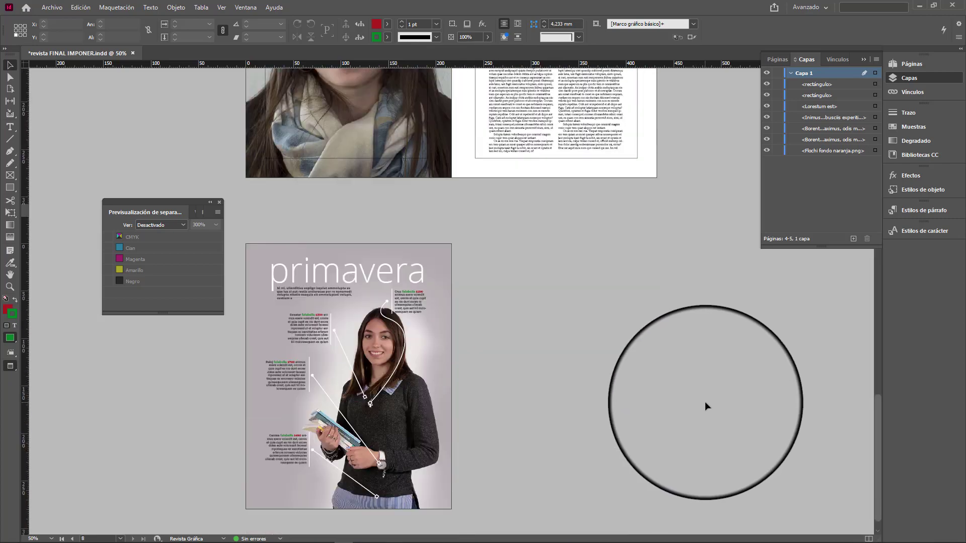
scroll(705, 403, up, 13)
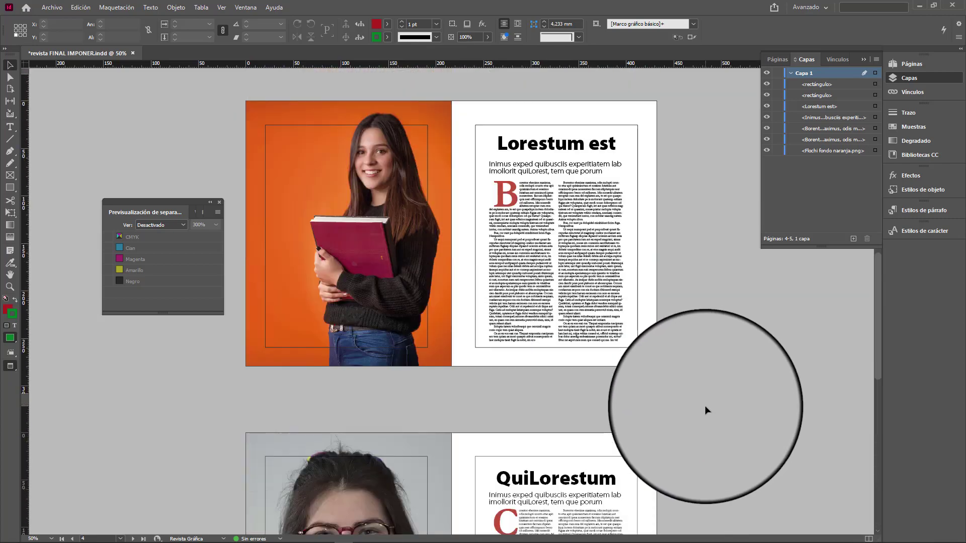
scroll(705, 405, up, 17)
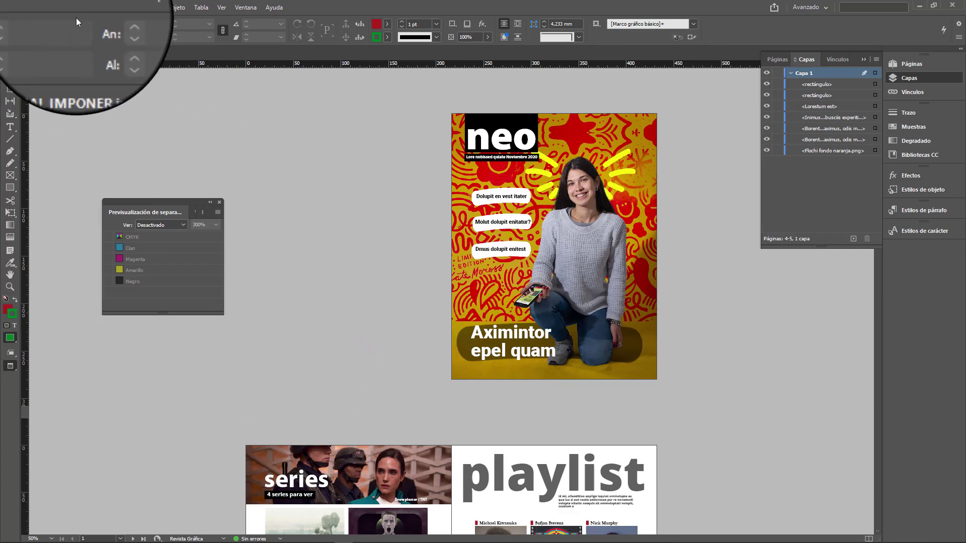
Open the booklet printing setup and check its configuration and the preview of the first imposed spread.
click(54, 11)
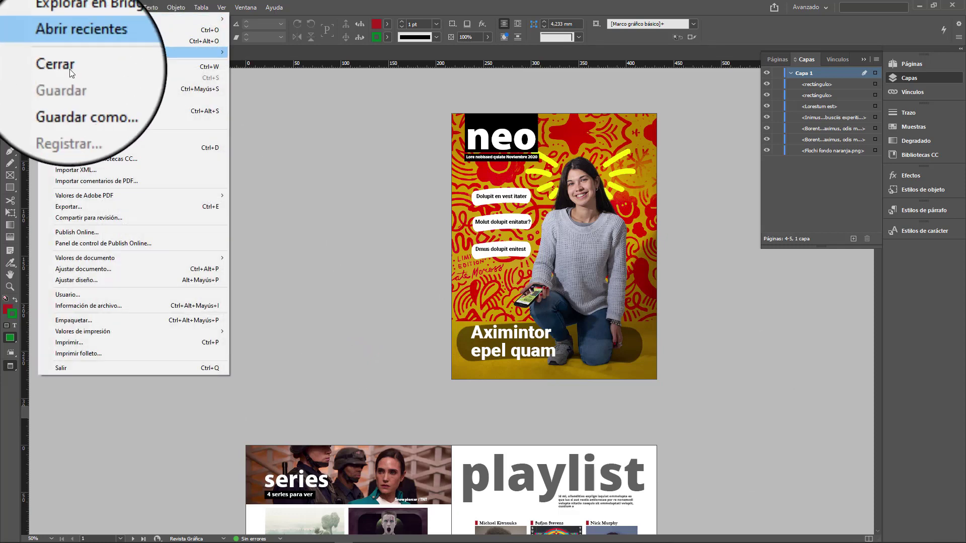
click(78, 354)
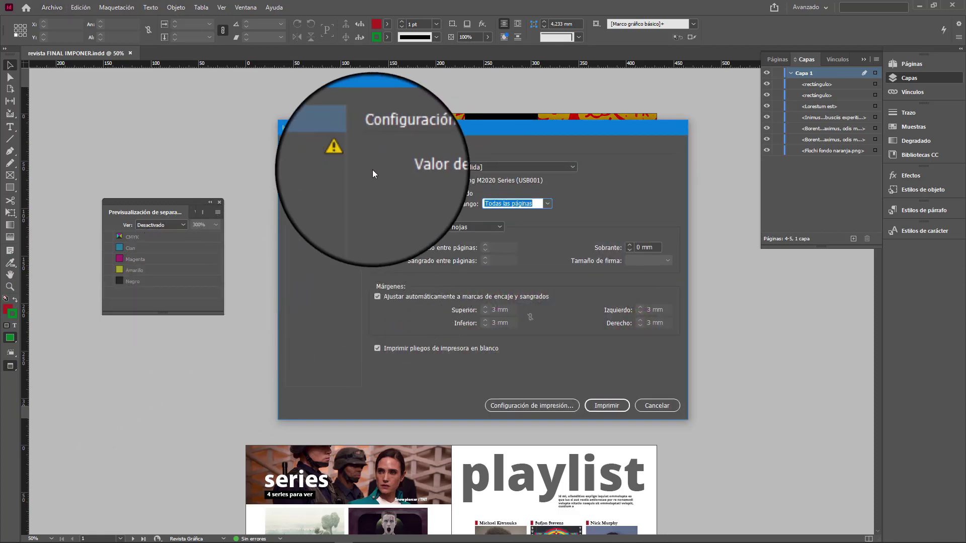
click(324, 159)
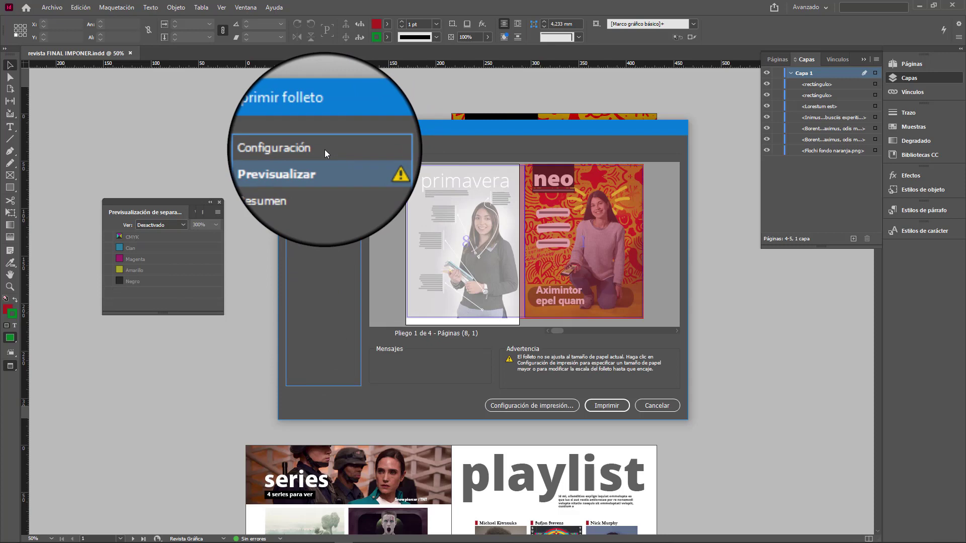
click(325, 150)
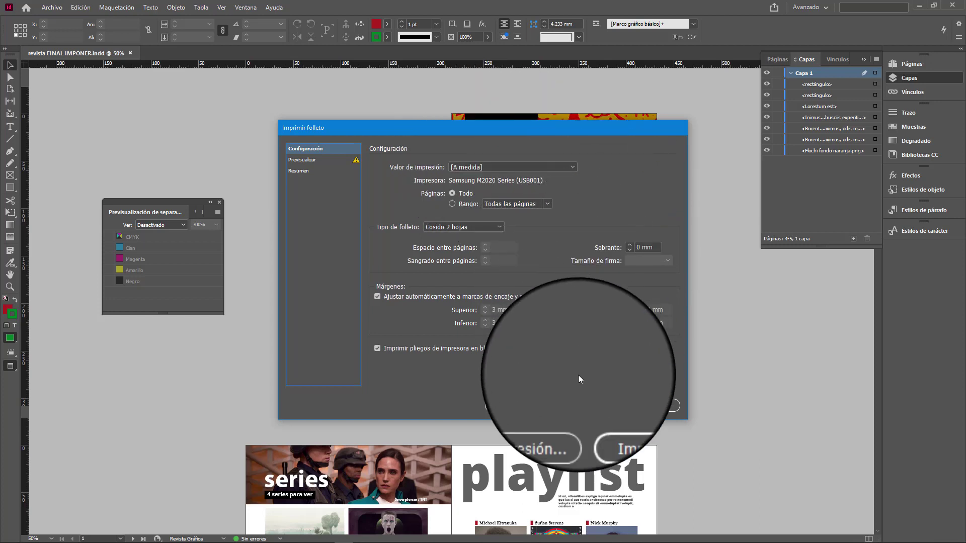
click(312, 160)
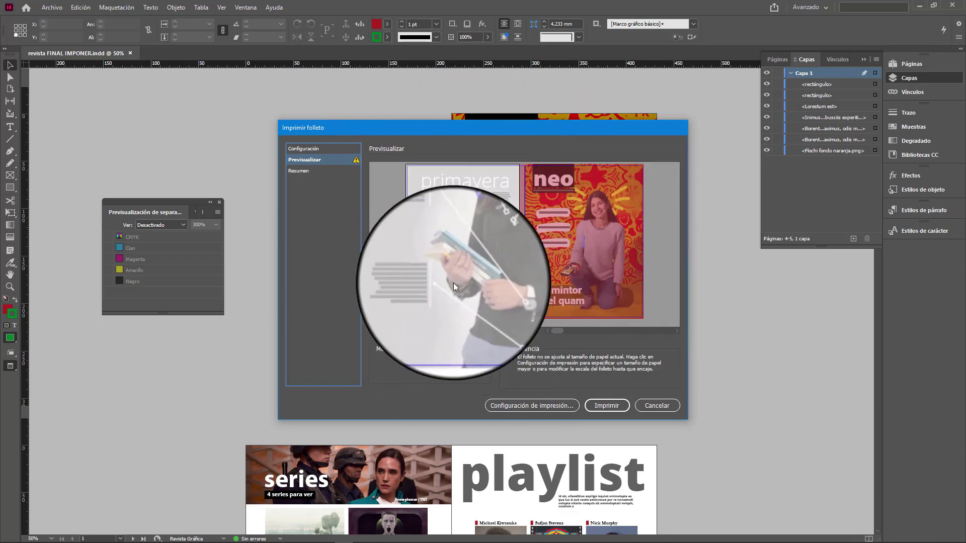
Set Adobe PDF as the printer in the booklet's print settings.
click(525, 405)
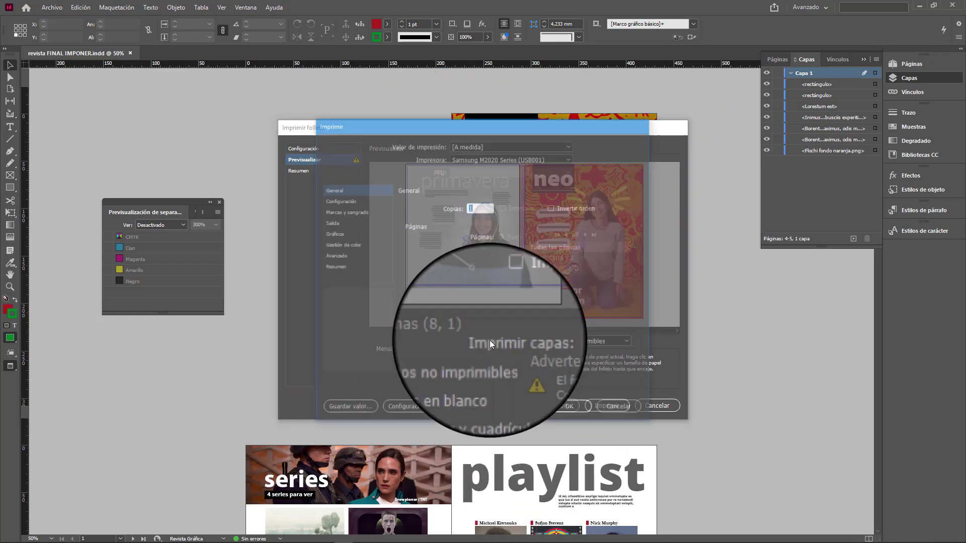
click(492, 160)
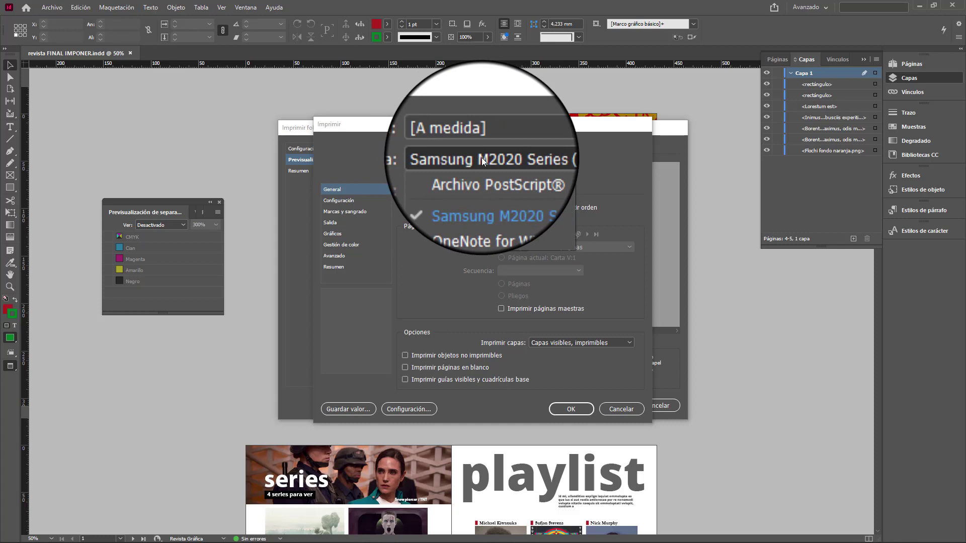
click(481, 245)
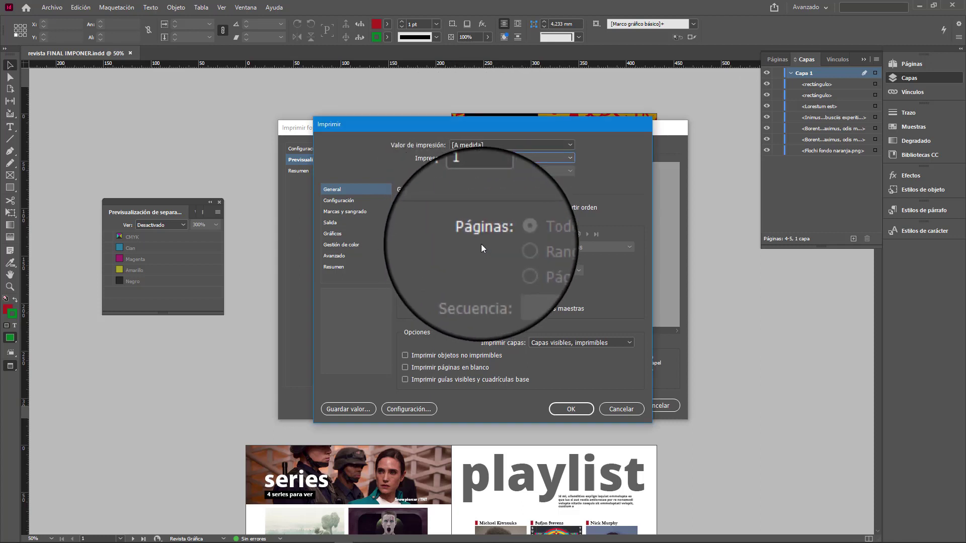
Set the booklet's paper size to A medida and accept the print settings.
click(348, 200)
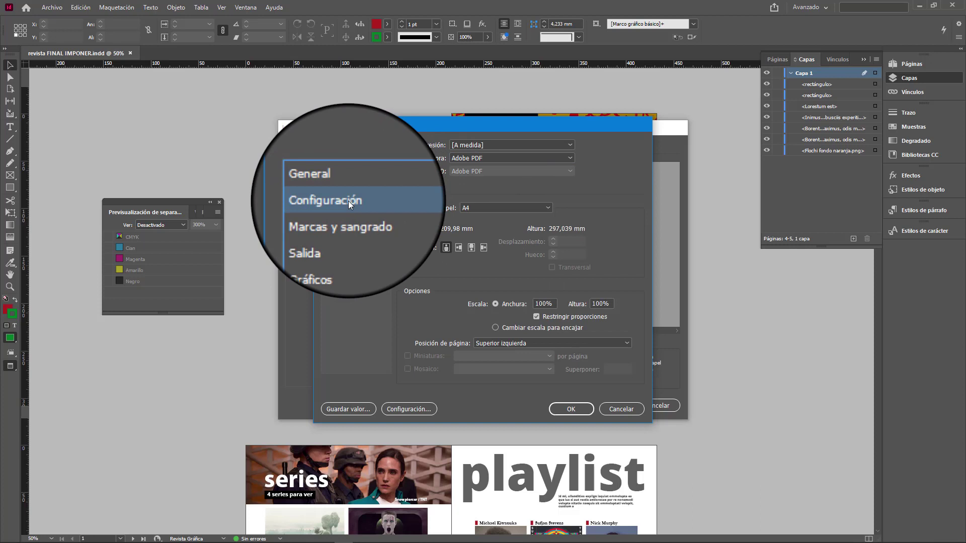
click(487, 208)
scroll(503, 227, up, 2)
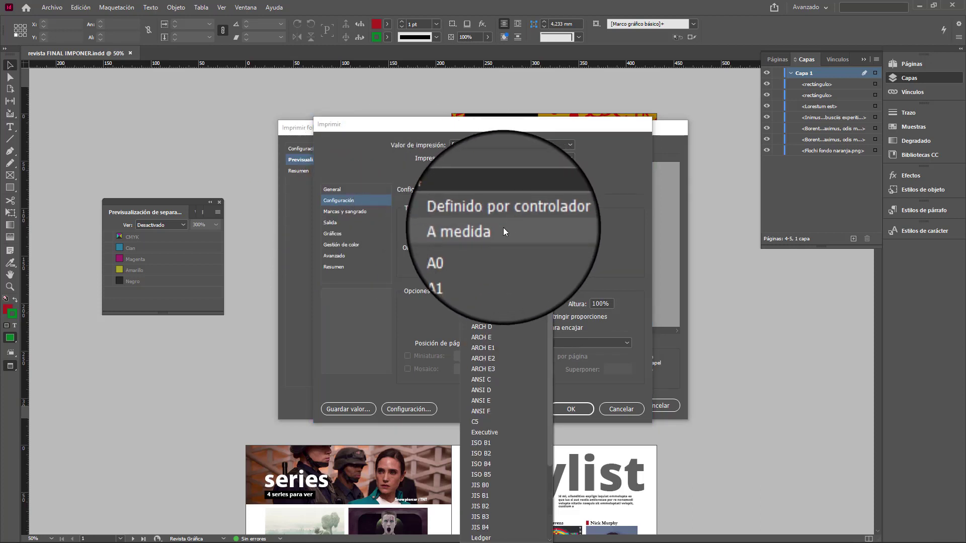
click(503, 232)
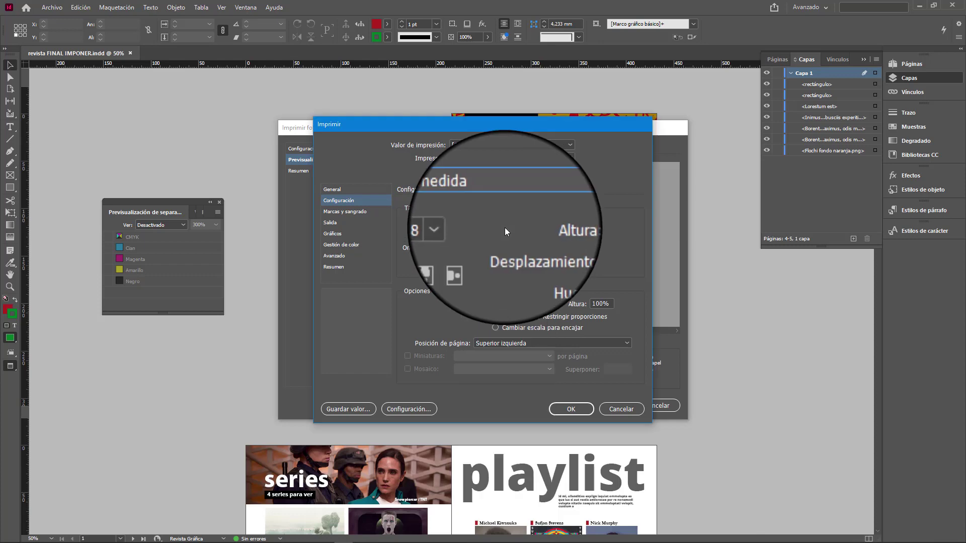
click(574, 407)
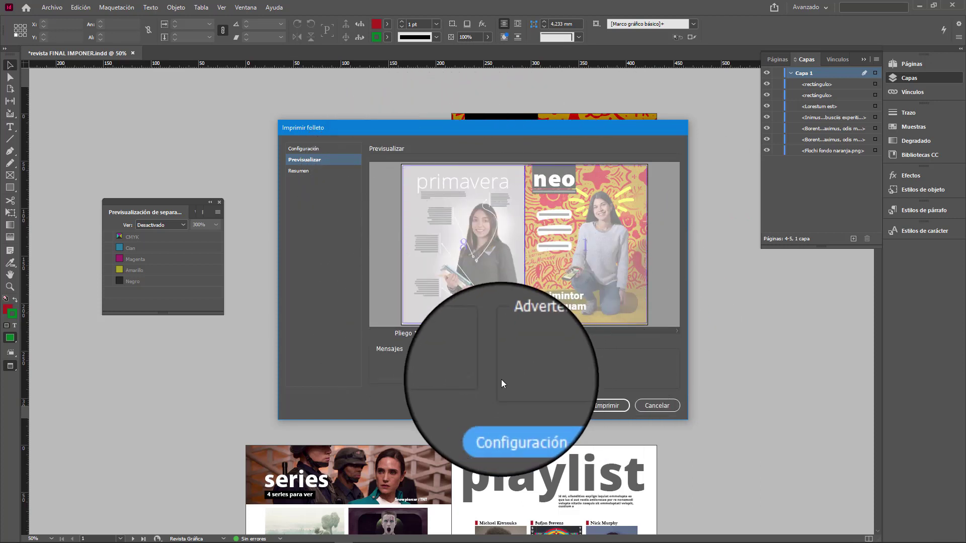
Enable the crop, bleed and registration marks, color bars and page information in the booklet's print settings.
click(527, 406)
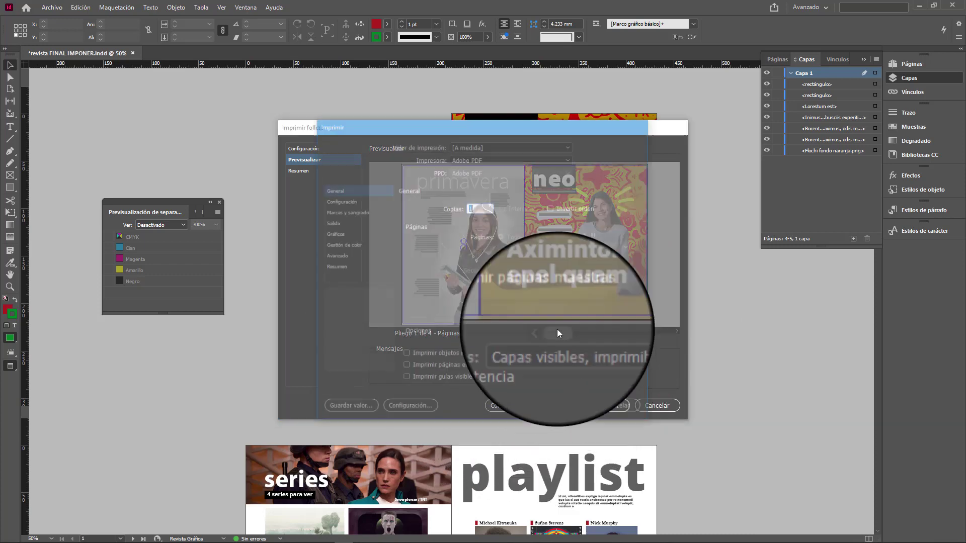
click(344, 211)
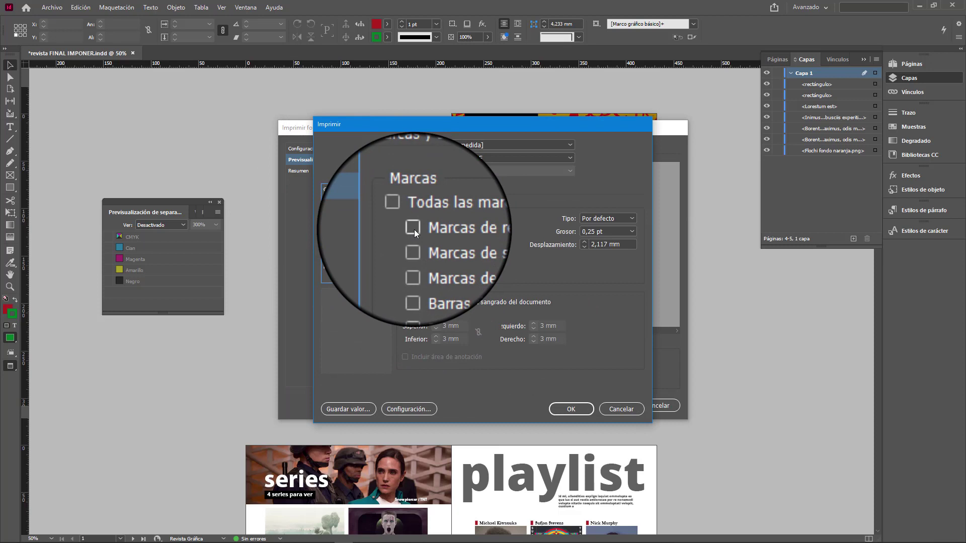
click(414, 229)
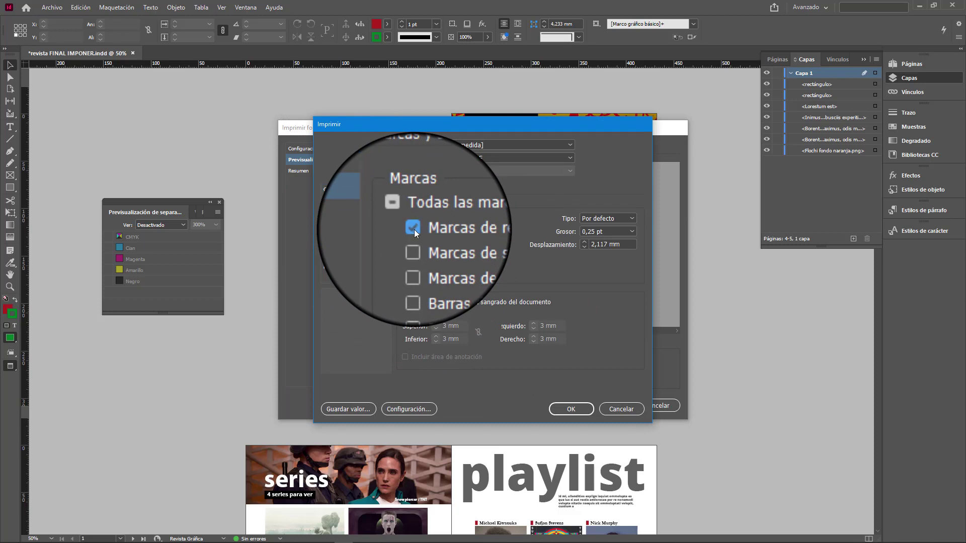
click(412, 240)
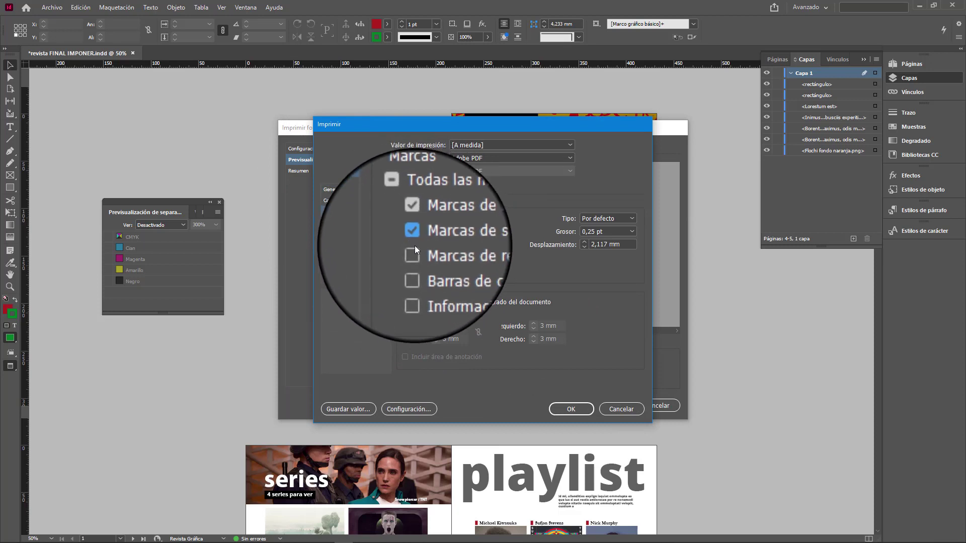
click(414, 250)
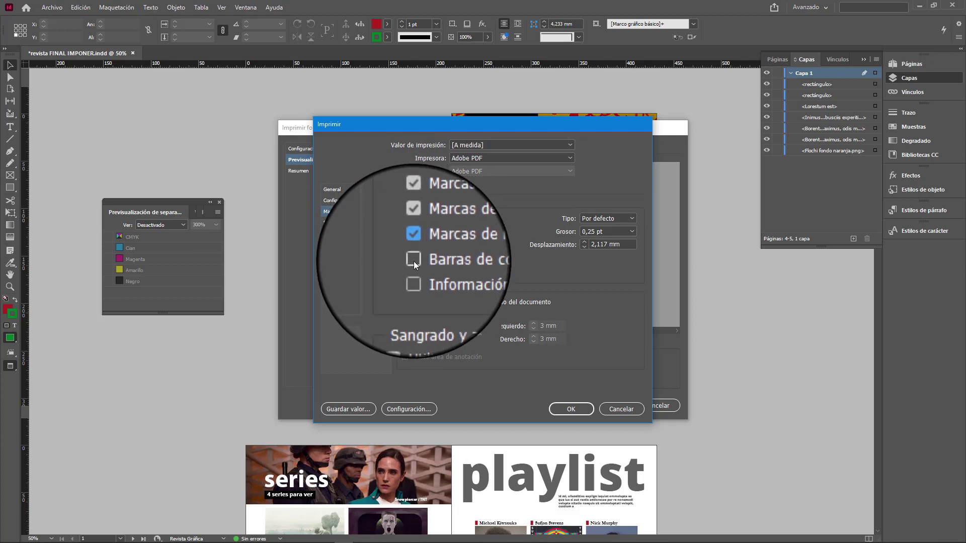
click(413, 261)
click(414, 271)
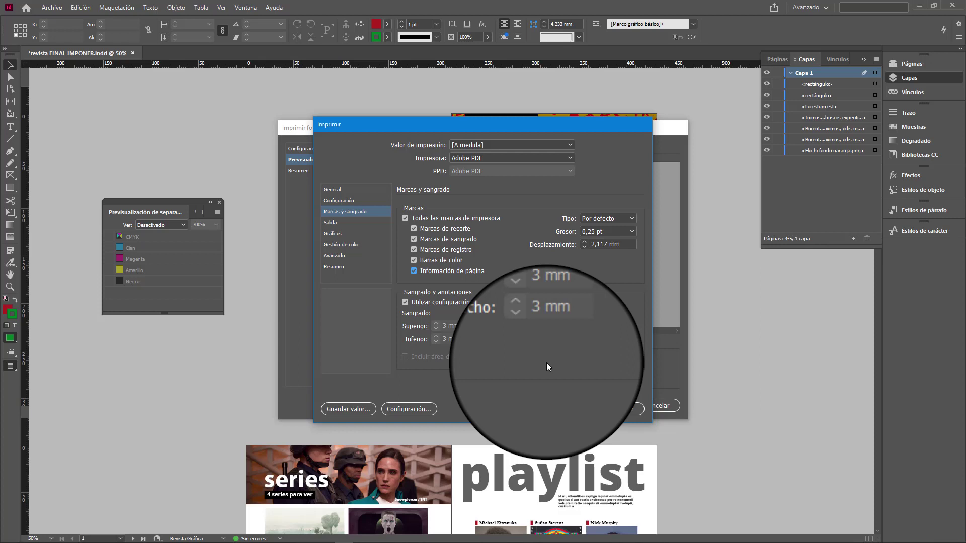
Review the output settings and set the image data sent to the printer to Todo.
click(330, 221)
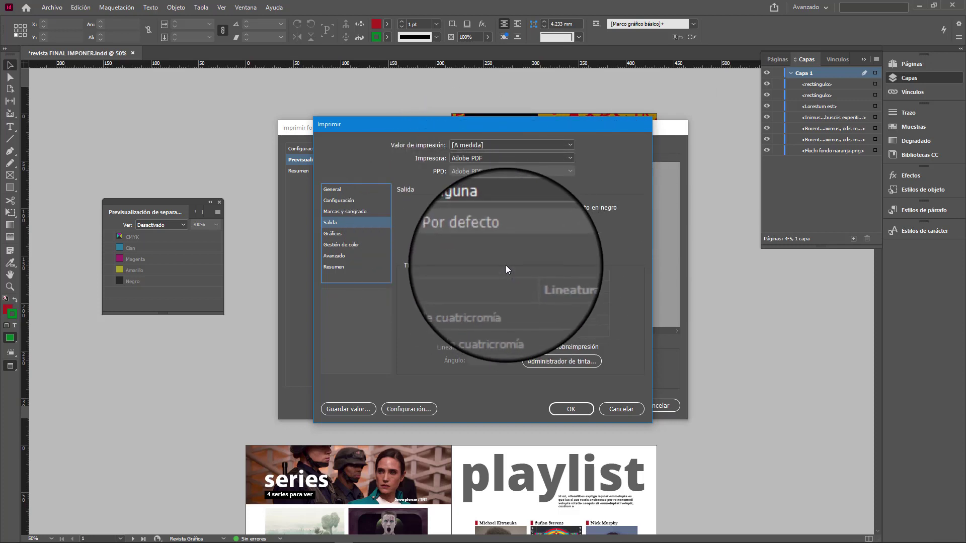
click(343, 235)
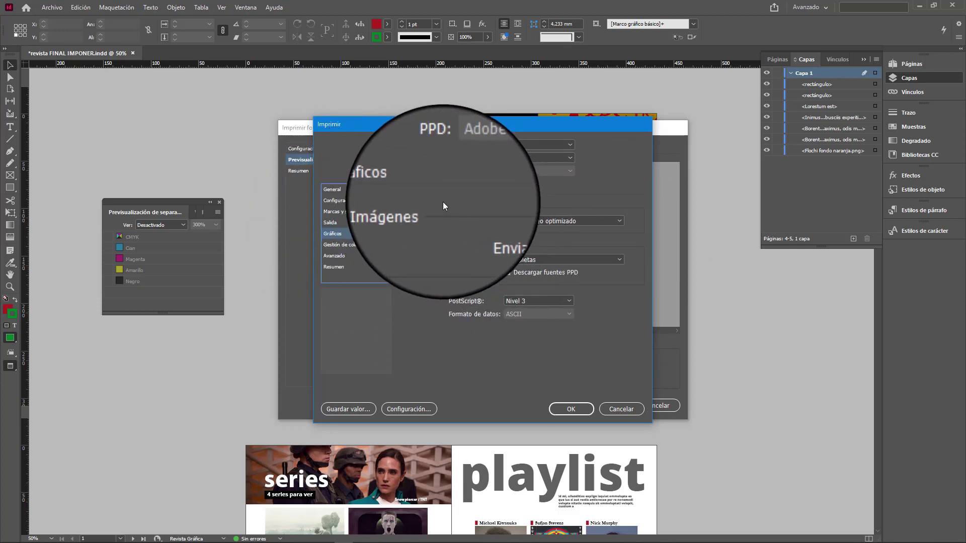
click(547, 222)
click(545, 230)
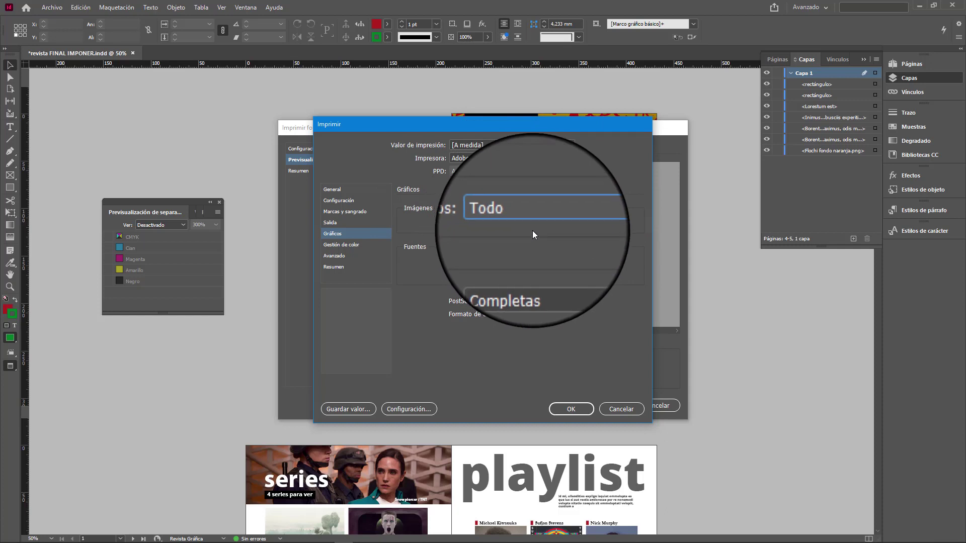
Select the document CMYK profile, Coated FOGRA39 (ISO 12647-2:2004), as the printer profile for color management.
click(363, 246)
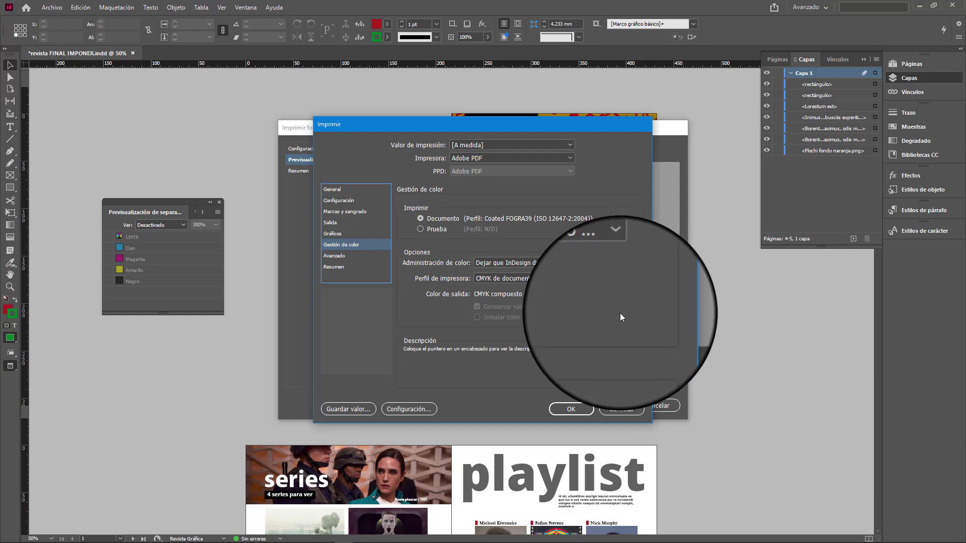
click(618, 279)
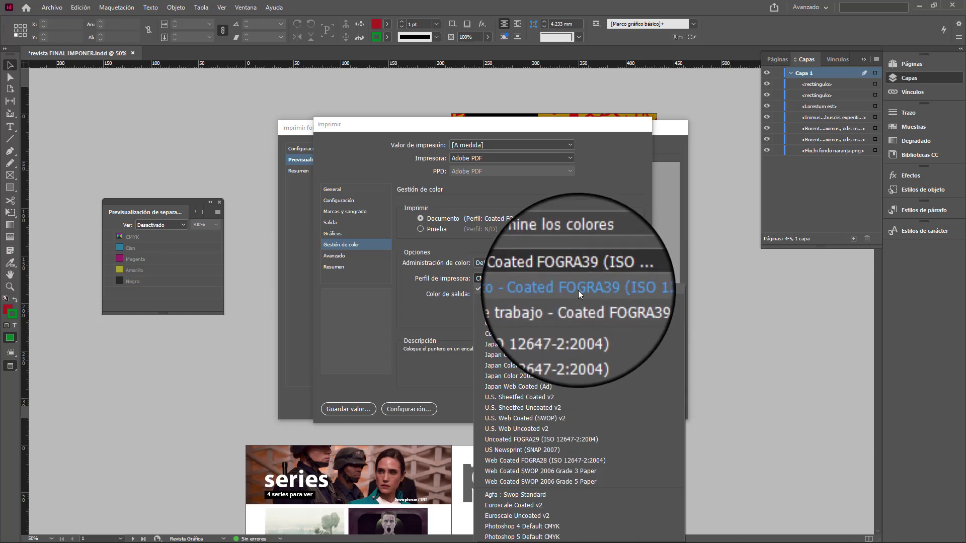
click(578, 291)
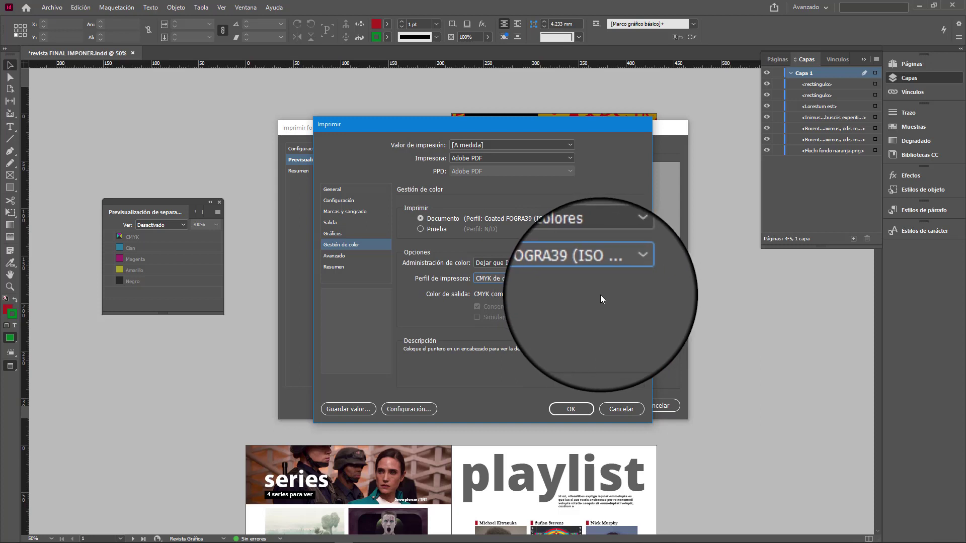
Review the advanced settings and the full summary of the booklet's print settings, then accept them.
click(340, 255)
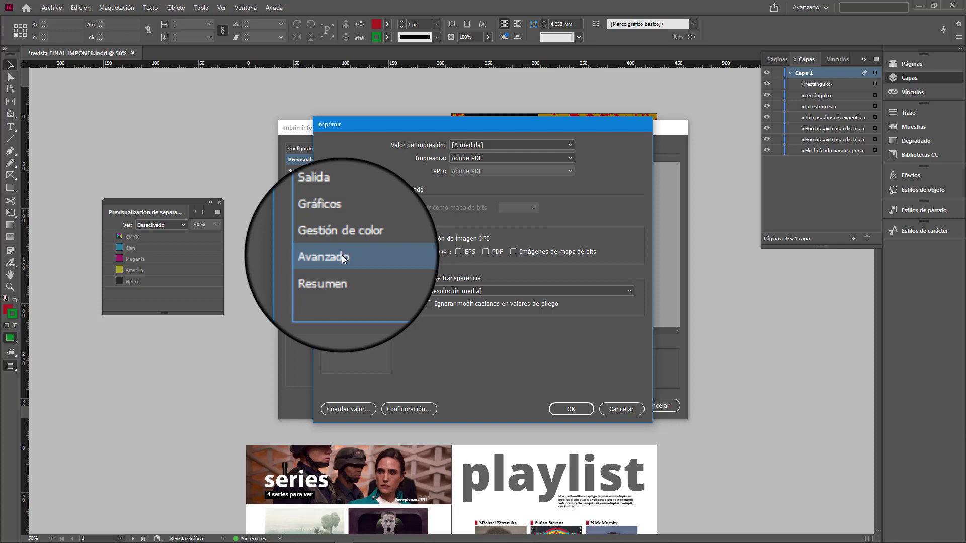
click(343, 265)
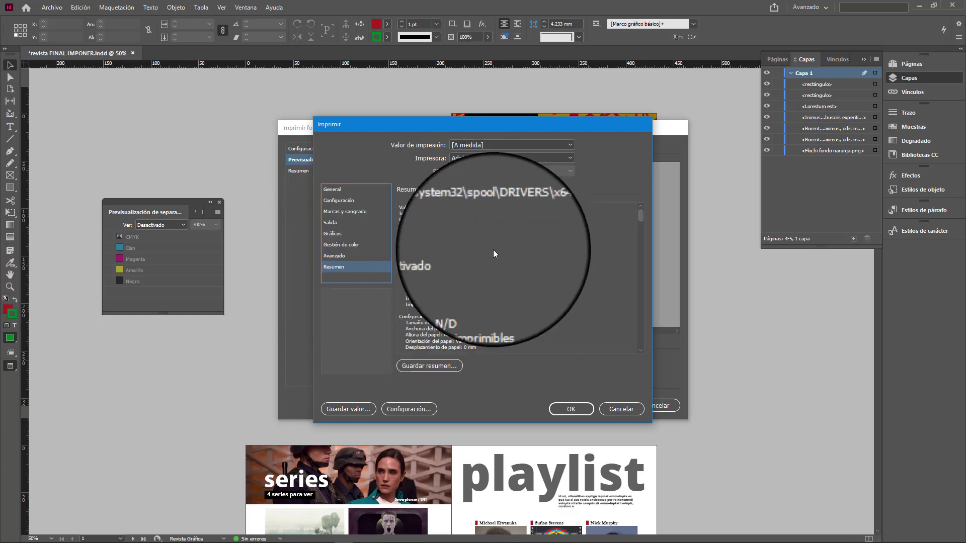
drag(642, 215, 642, 192)
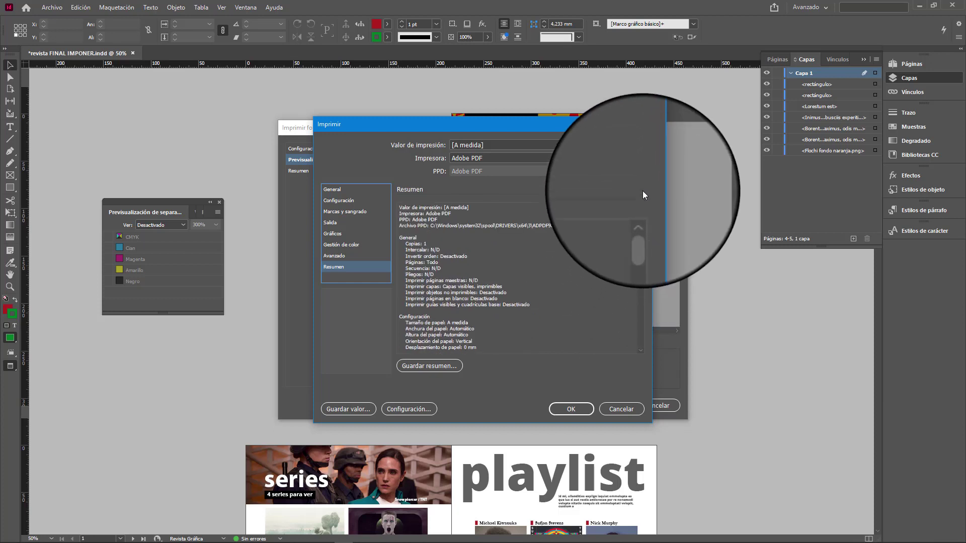
click(569, 410)
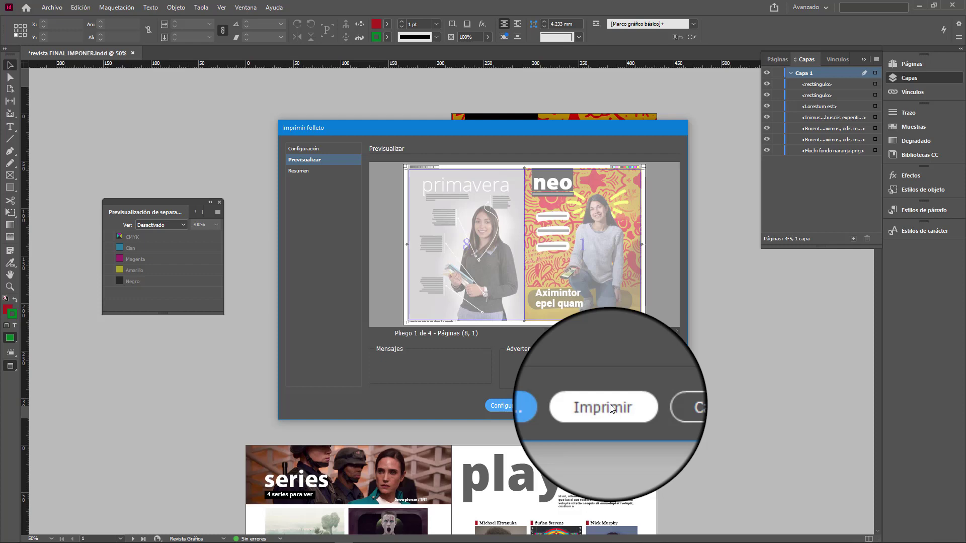
Print the booklet to Adobe PDF and save it as revista FINAL IMPONER.pdf in the Links folder.
click(610, 405)
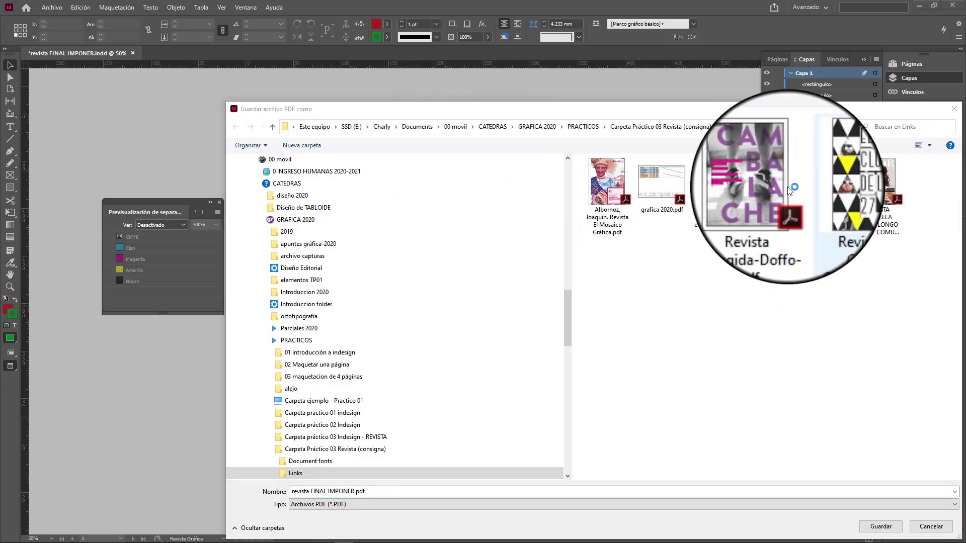
drag(716, 106, 583, 64)
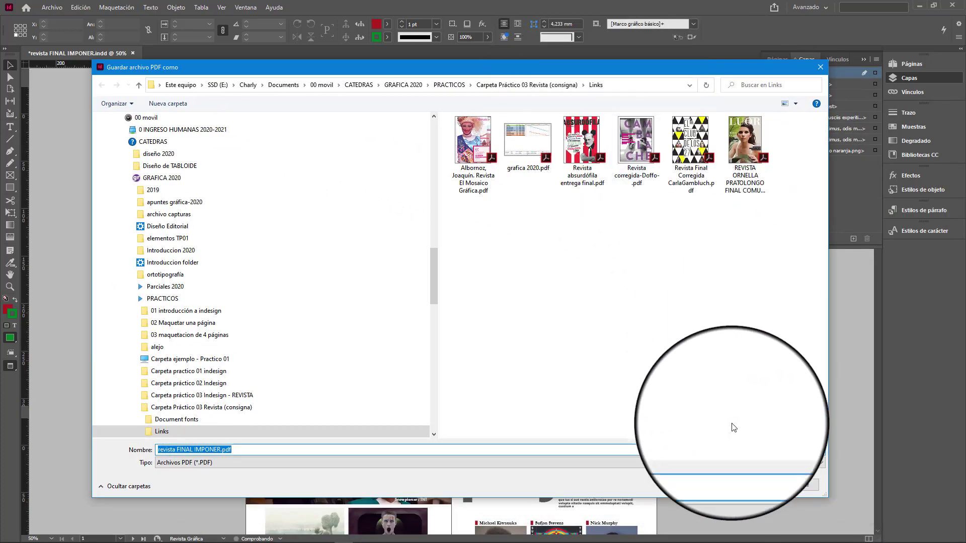
click(754, 486)
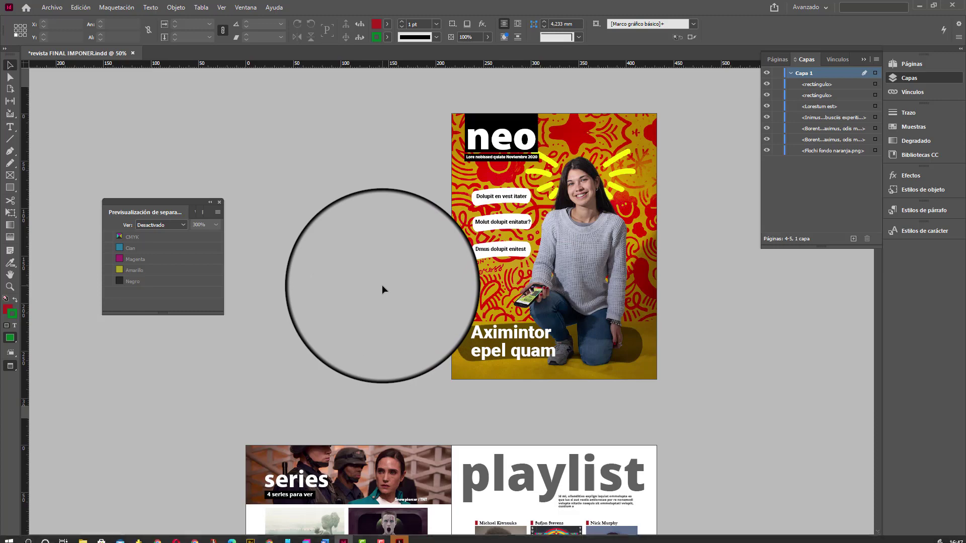
Switch to Adobe Acrobat Pro DC, dismiss the sharing notice and examine the first sheet's corner crop and bleed marks at 125% zoom.
click(400, 534)
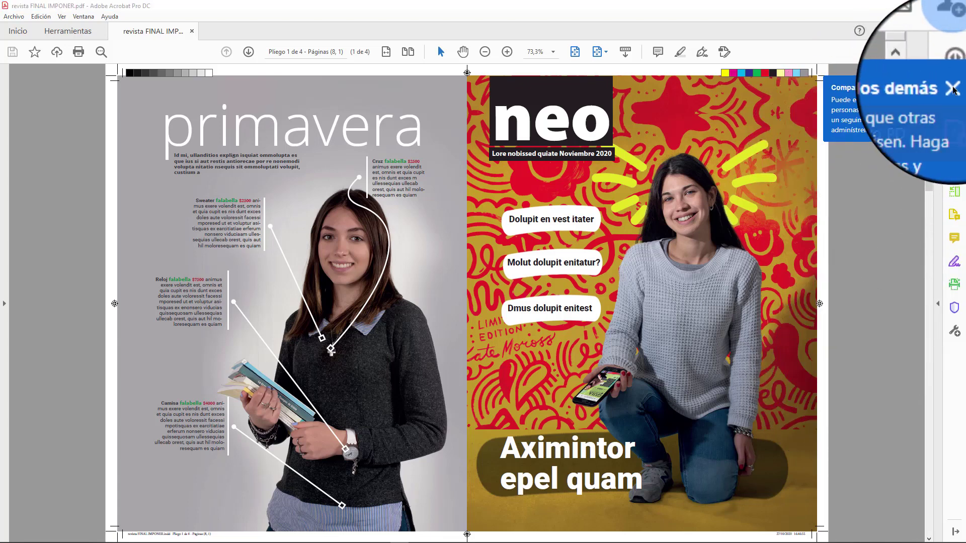
click(935, 70)
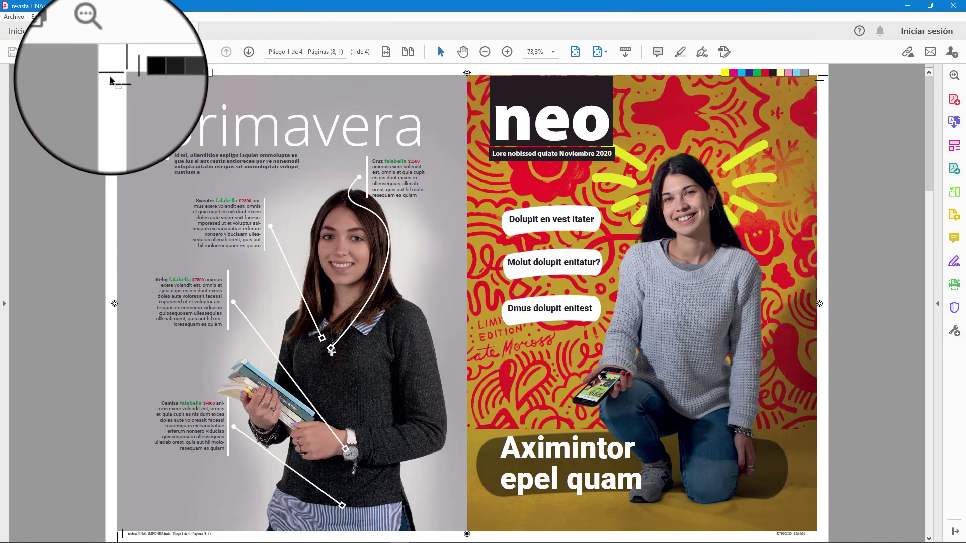
click(508, 51)
click(508, 51)
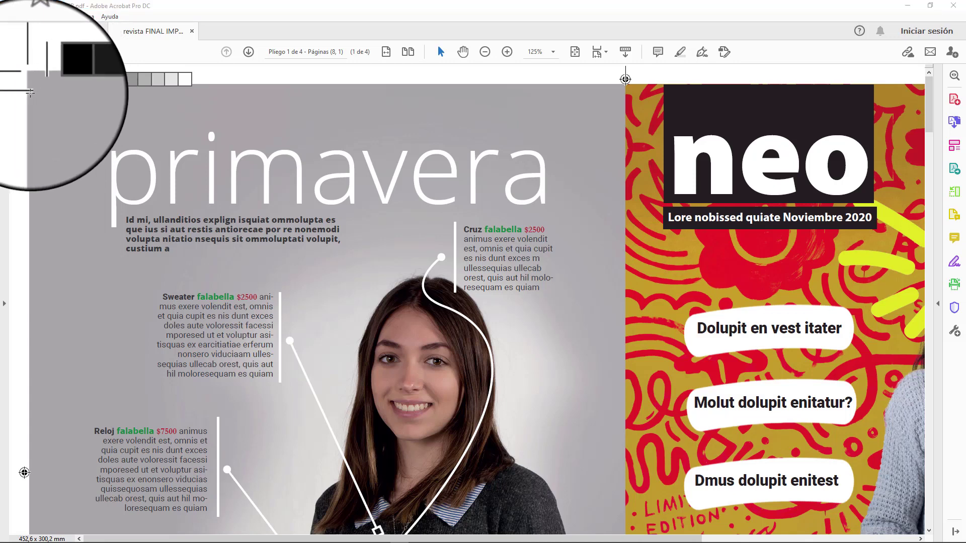
click(56, 88)
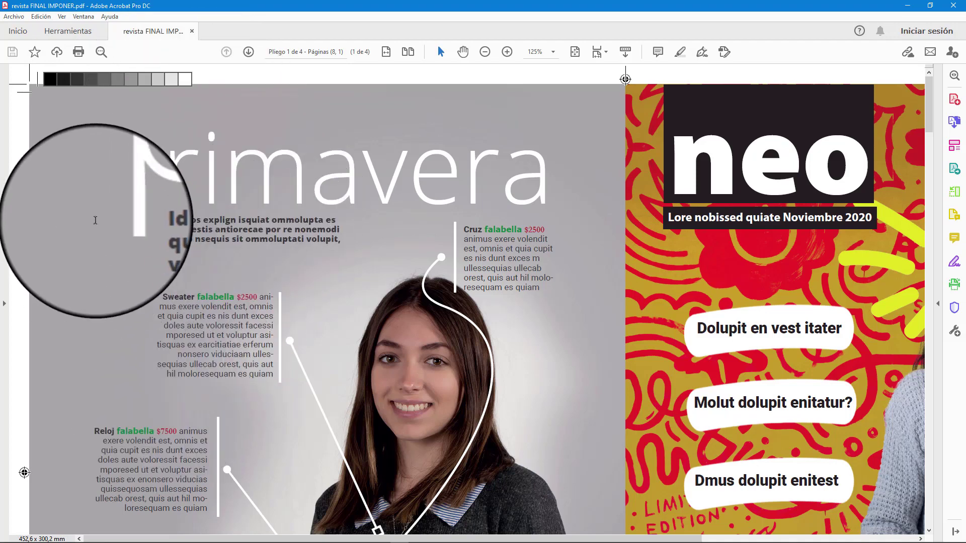
Examine the printer's marks, page information and color bars along the edges of the first sheet with the hand tool.
click(463, 52)
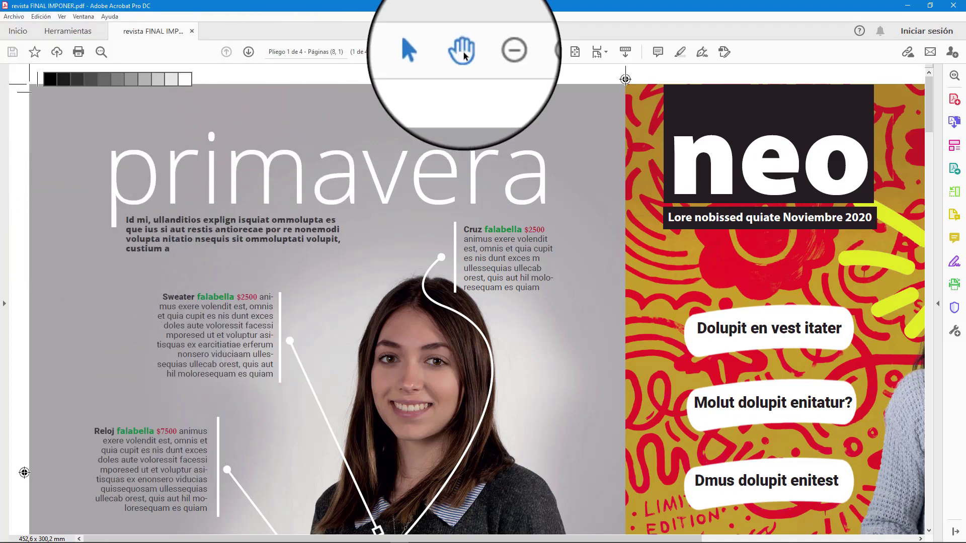
scroll(226, 348, down, 5)
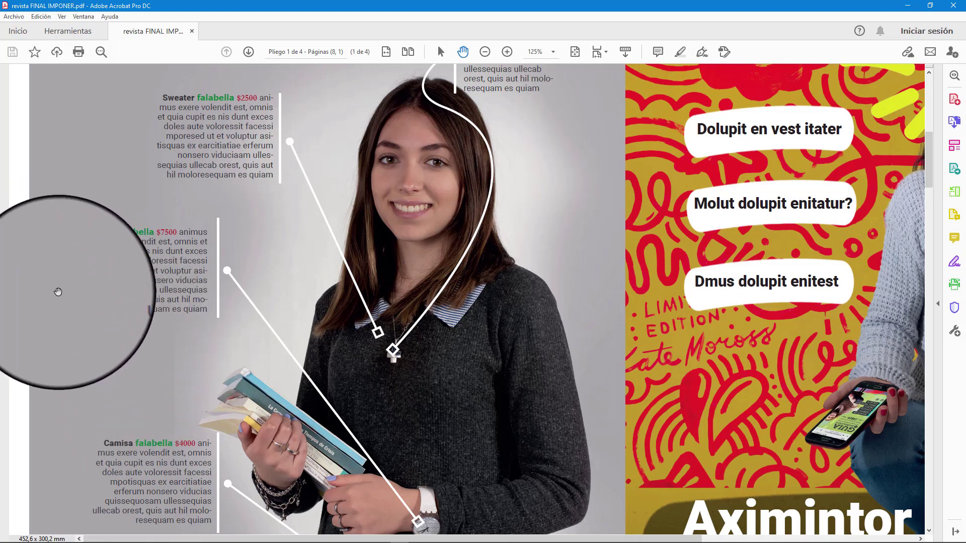
drag(62, 389, 80, 231)
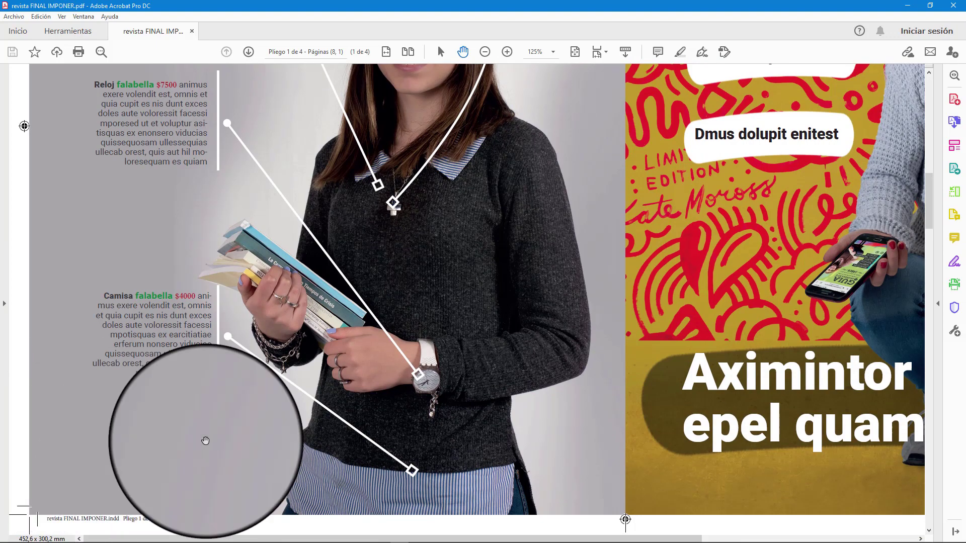
drag(609, 498, 290, 496)
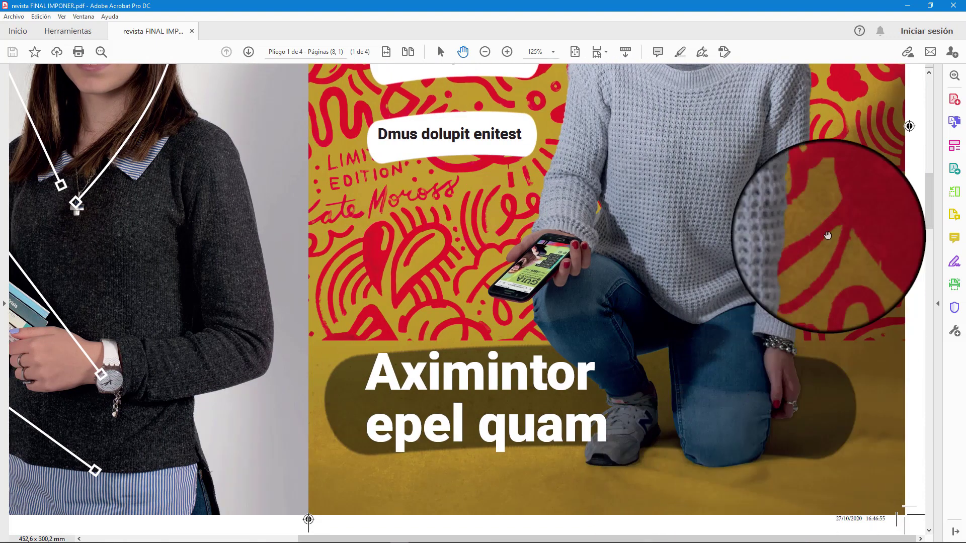
drag(851, 166, 832, 445)
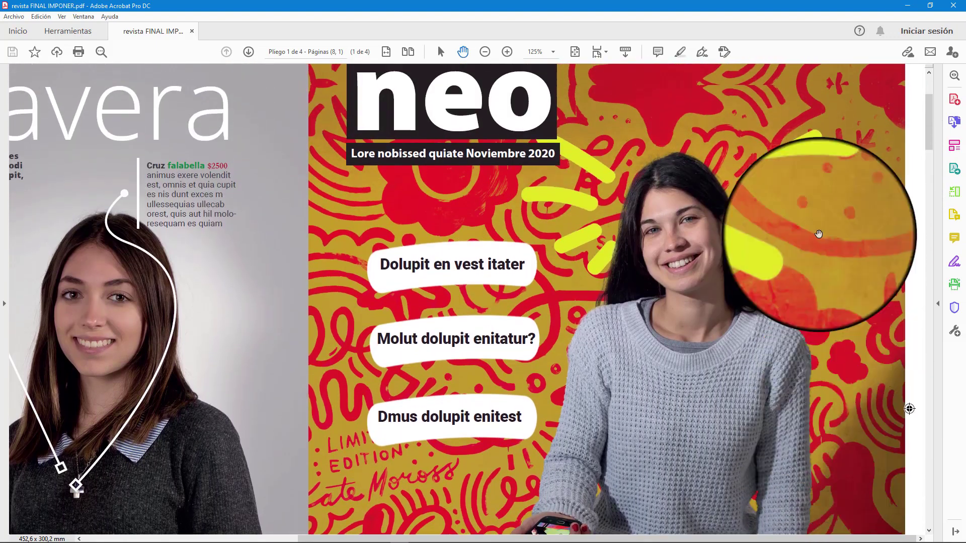
drag(802, 216, 804, 281)
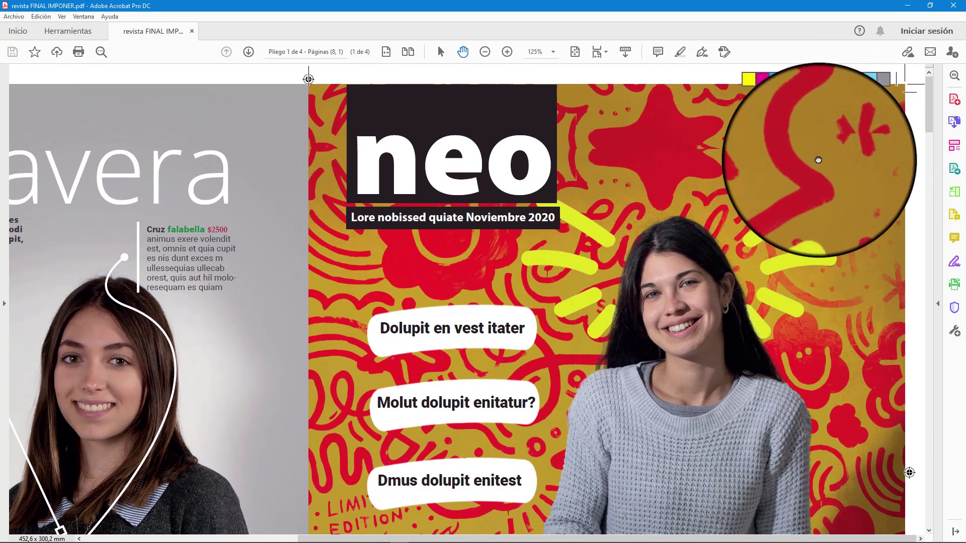
drag(860, 160, 858, 159)
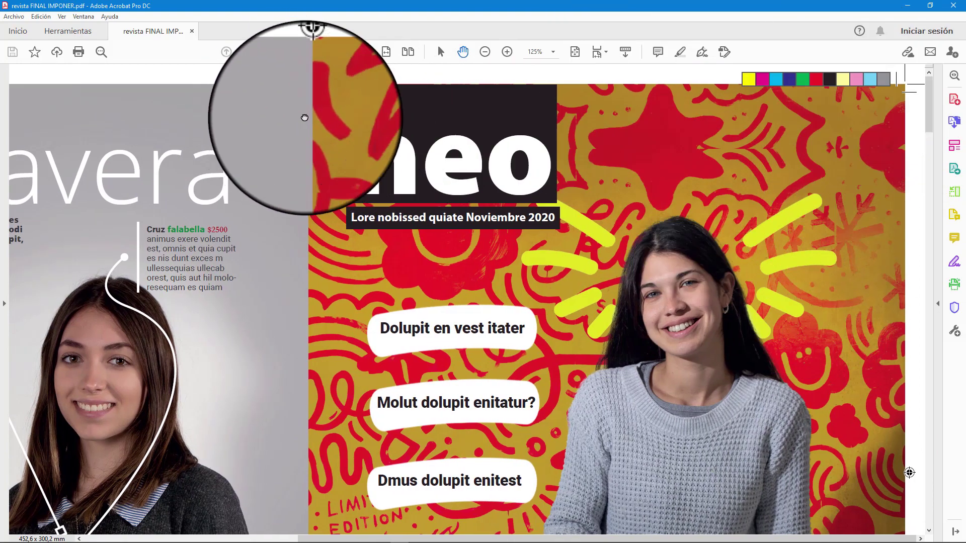
Inspect the registration marks at the fold between pages 8 and 1 and the marks at the sheet's four corners.
drag(302, 117, 365, 121)
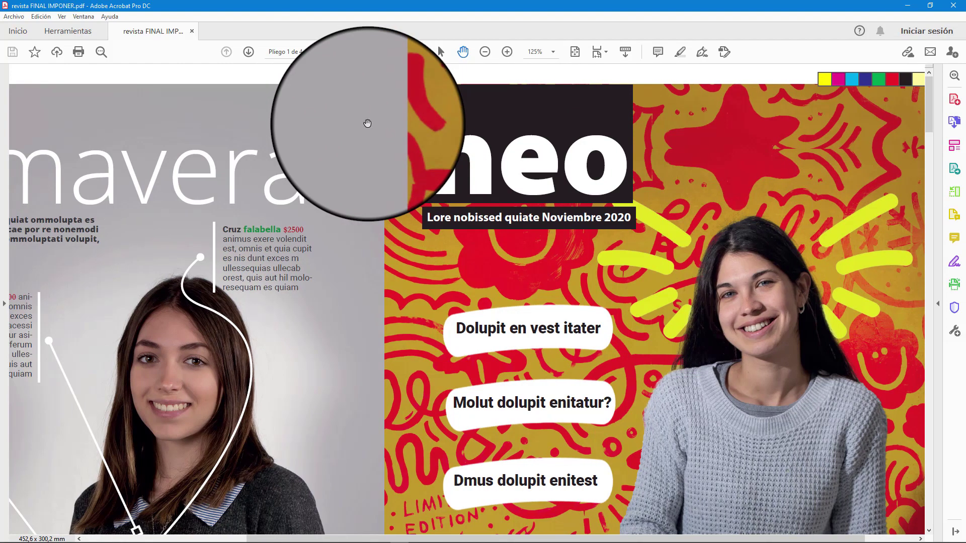
drag(319, 329, 565, 312)
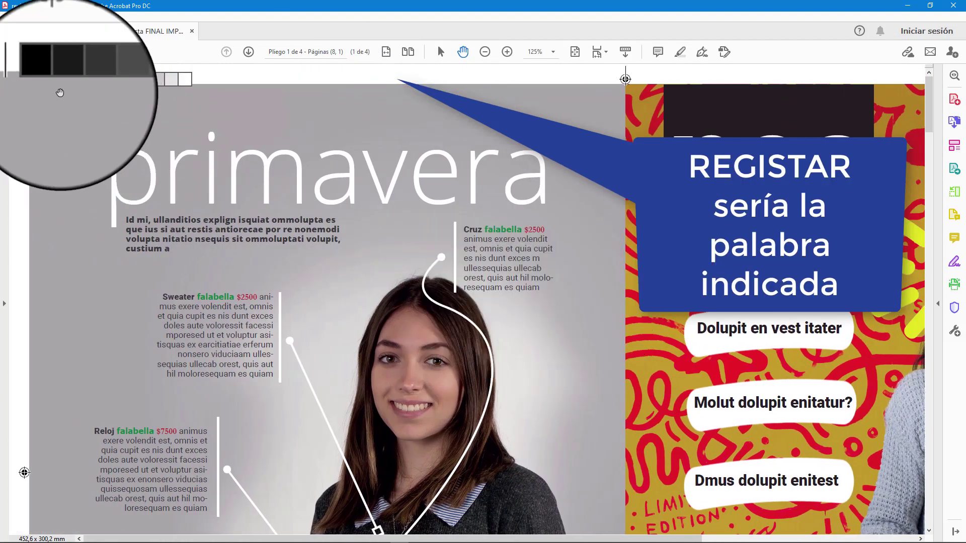
drag(475, 346, 430, 103)
drag(334, 431, 388, 316)
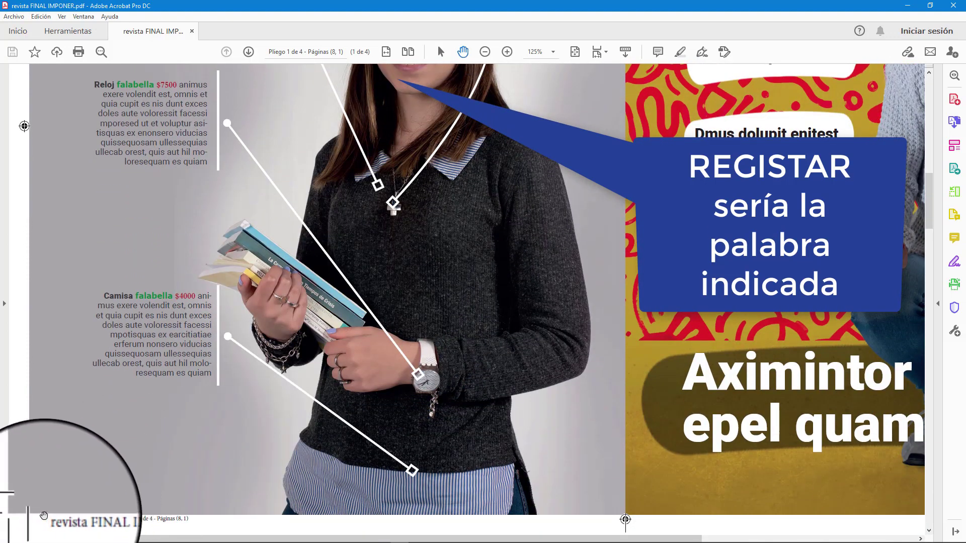
drag(692, 475, 333, 462)
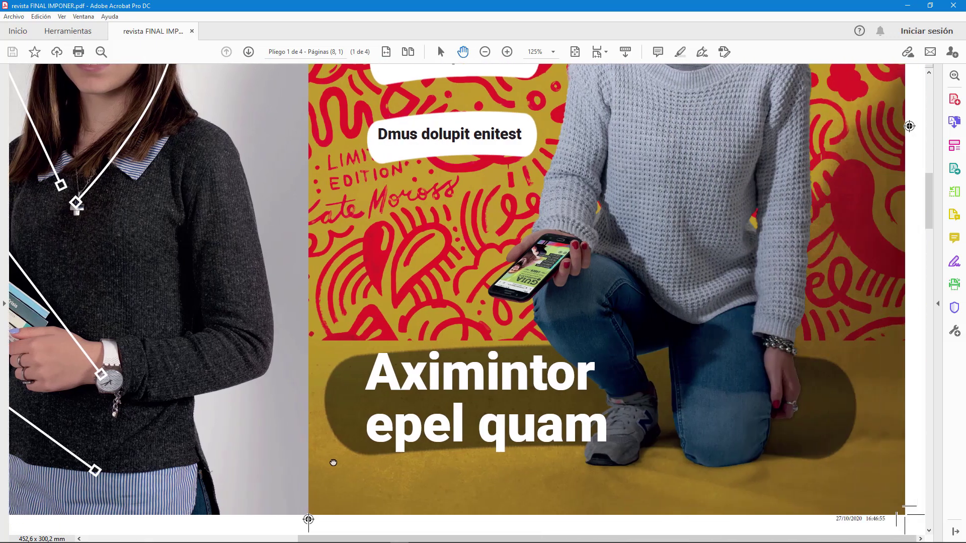
scroll(849, 209, up, 6)
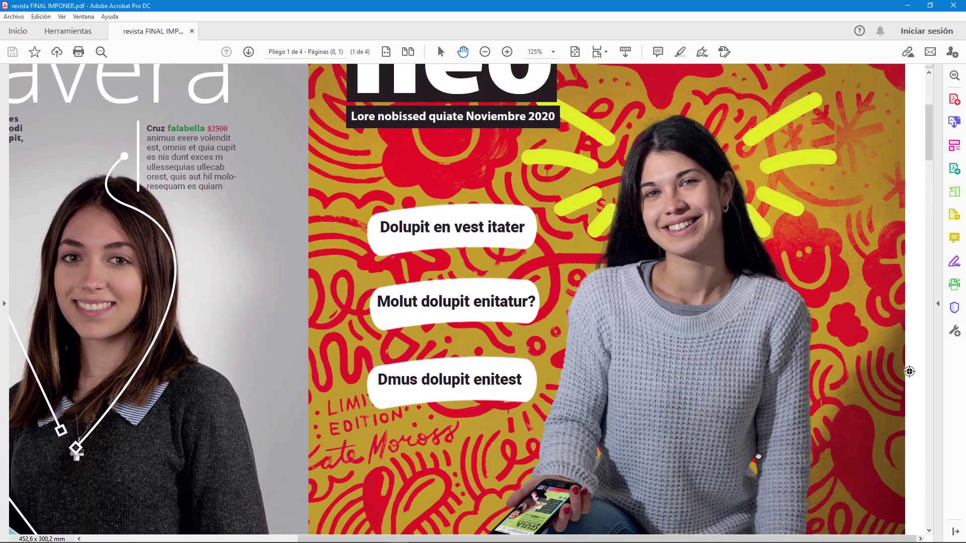
scroll(793, 281, up, 1)
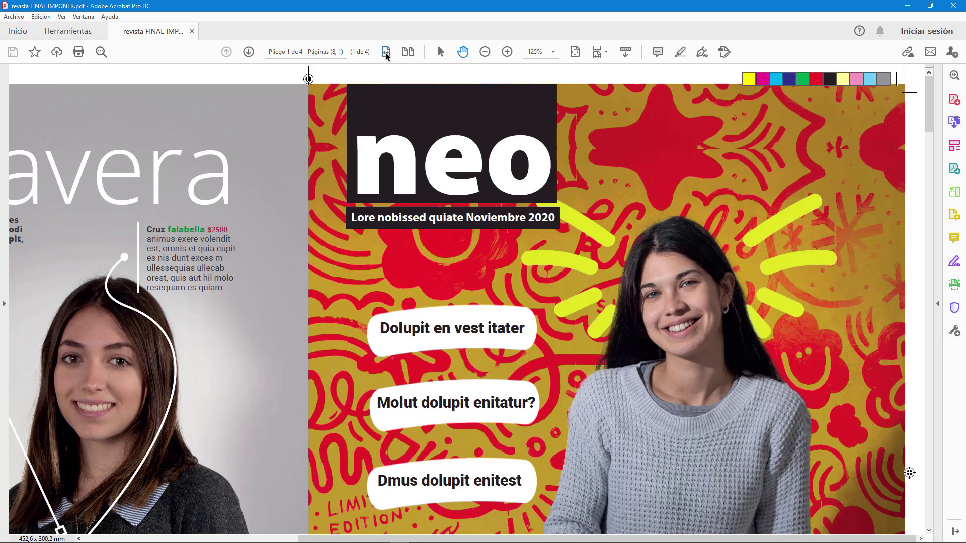
Fit the whole sheet in view and review the page imposition of sheets 2, 3 and 4.
click(575, 52)
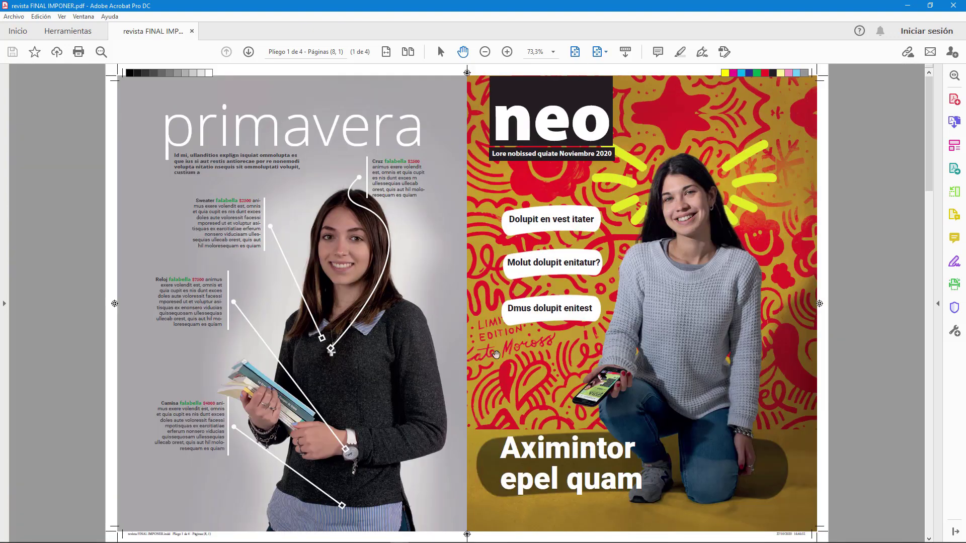
scroll(496, 354, down, 1)
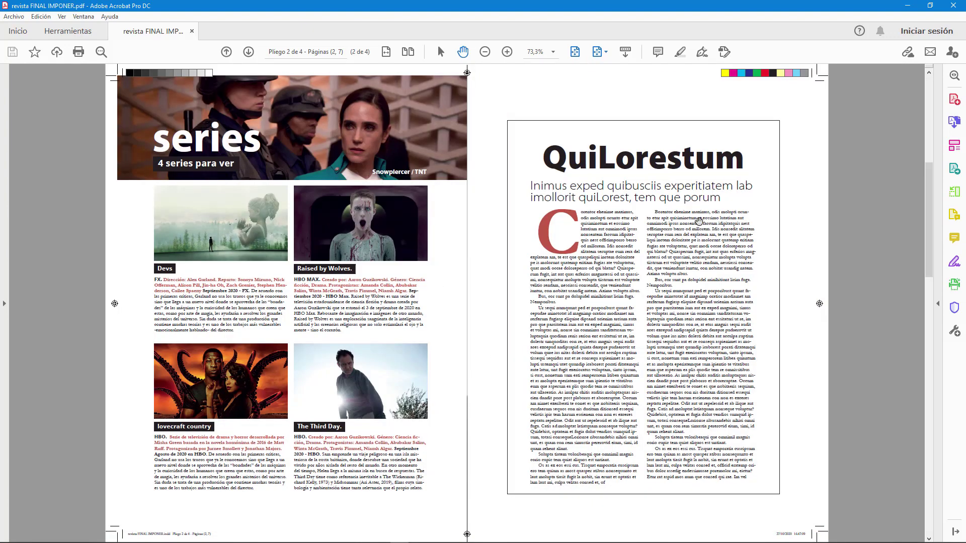
scroll(577, 354, down, 1)
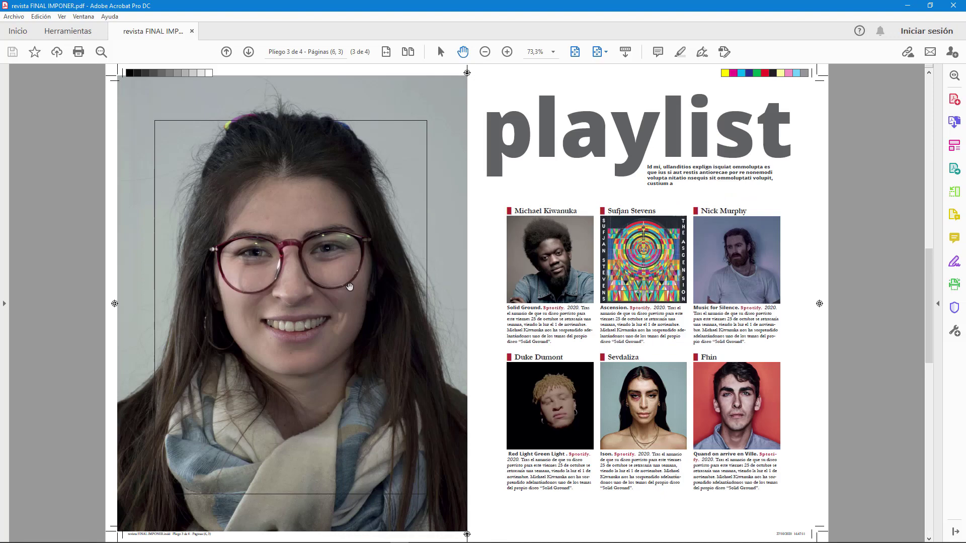
scroll(555, 361, down, 1)
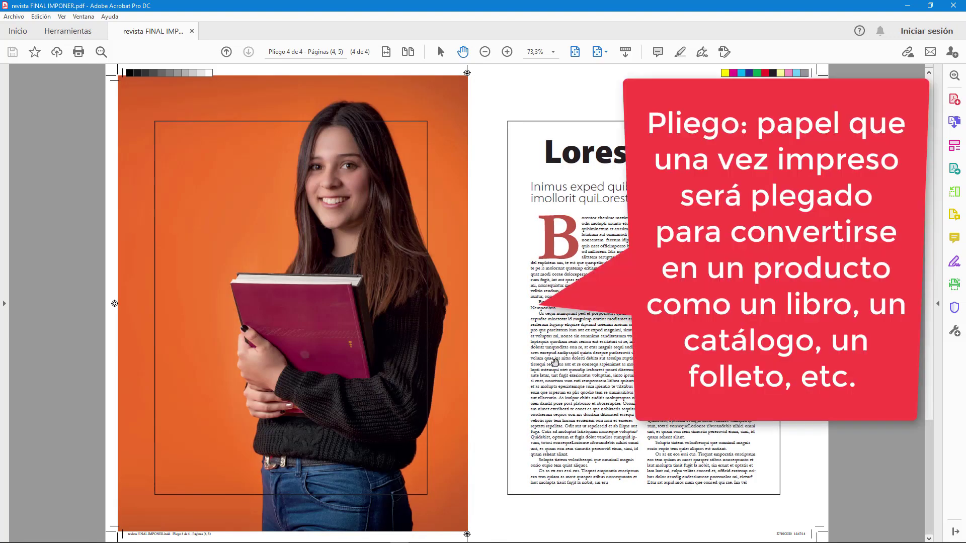